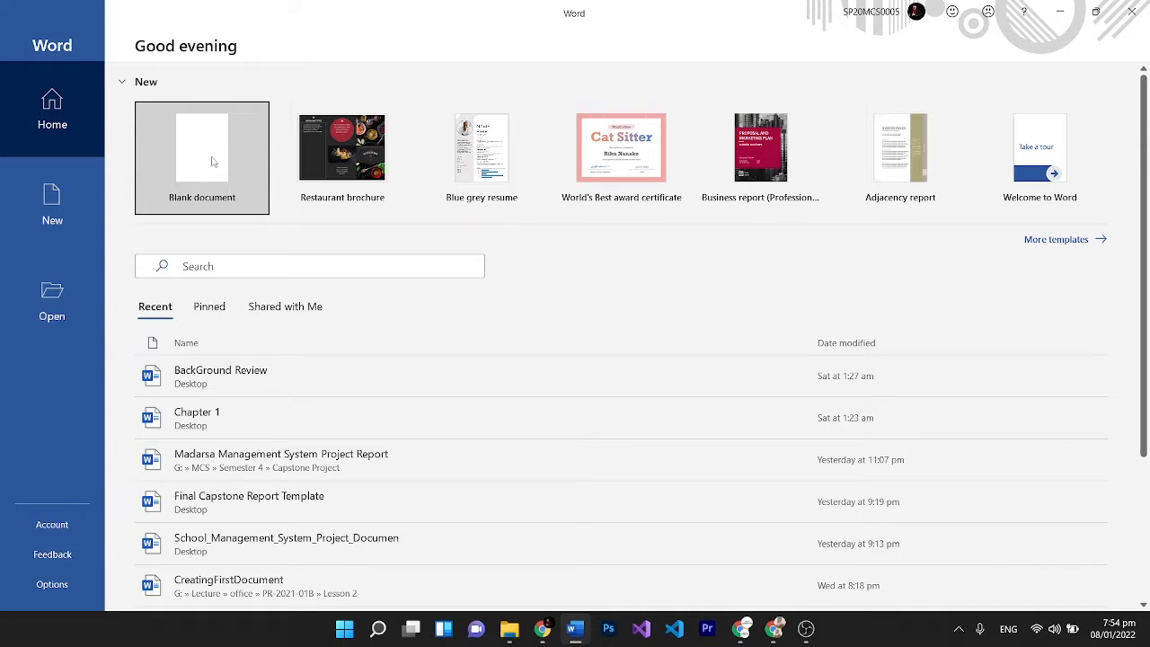
Create a blank document and zoom the page out to 50%.
left_click(214, 161)
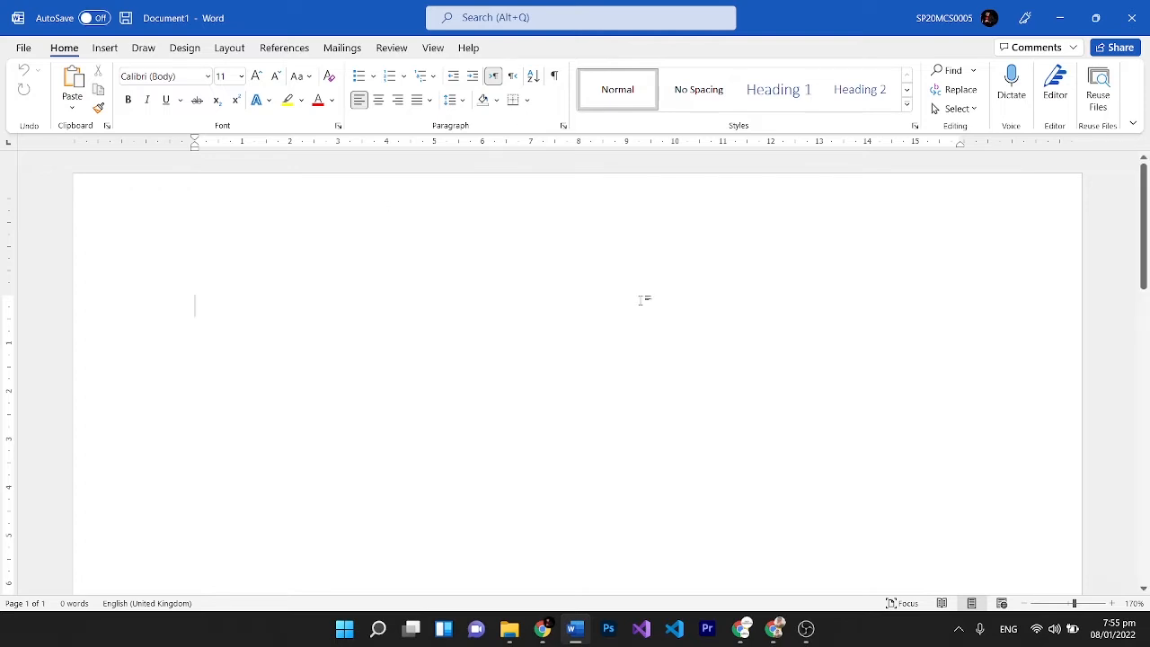
left_click(1026, 603)
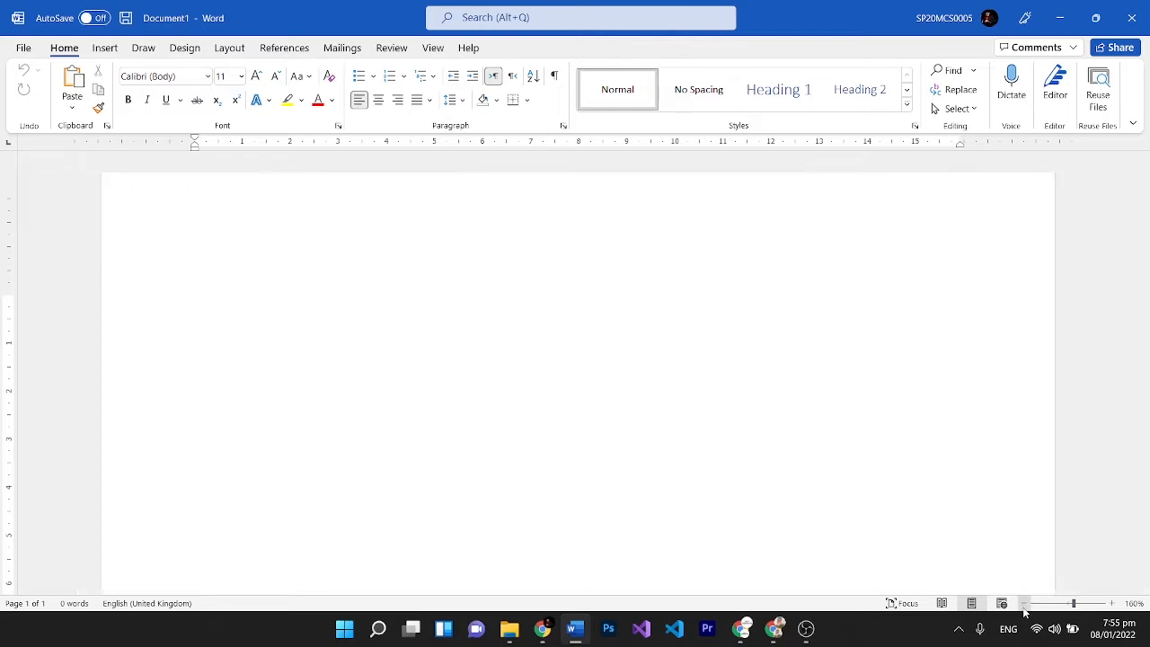
left_click(1026, 603)
left_click(1026, 603)
left_click(1025, 603)
left_click(1025, 603)
left_click(1025, 603)
left_click(1026, 603)
left_click(1026, 603)
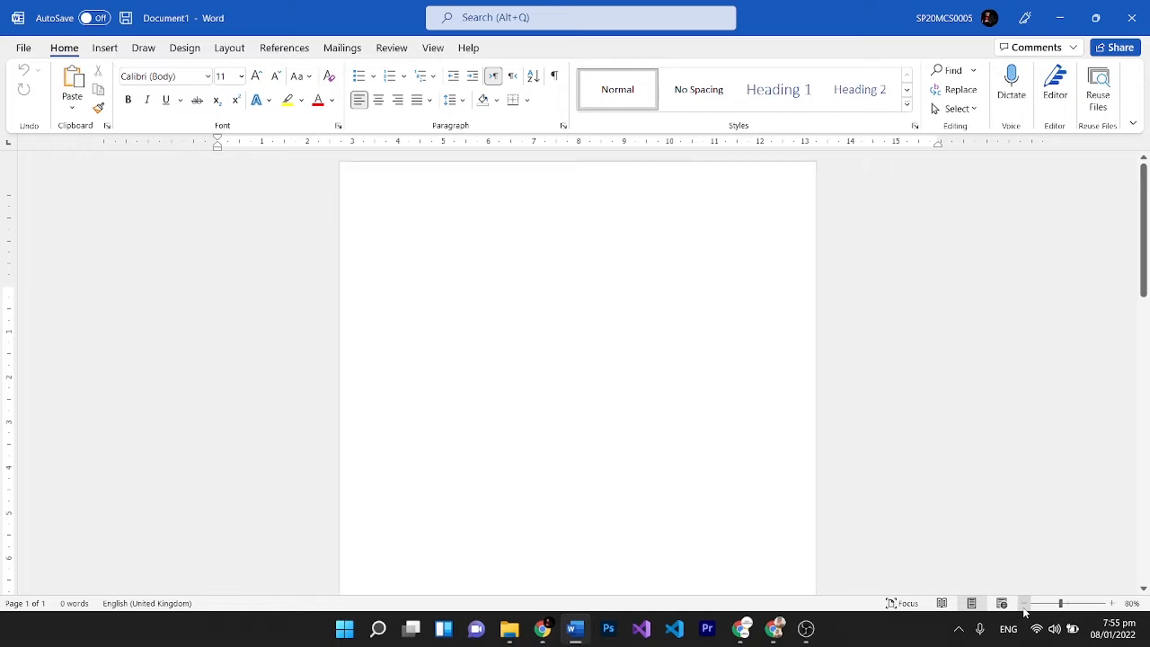
left_click(1026, 603)
left_click(1024, 608)
left_click(1024, 608)
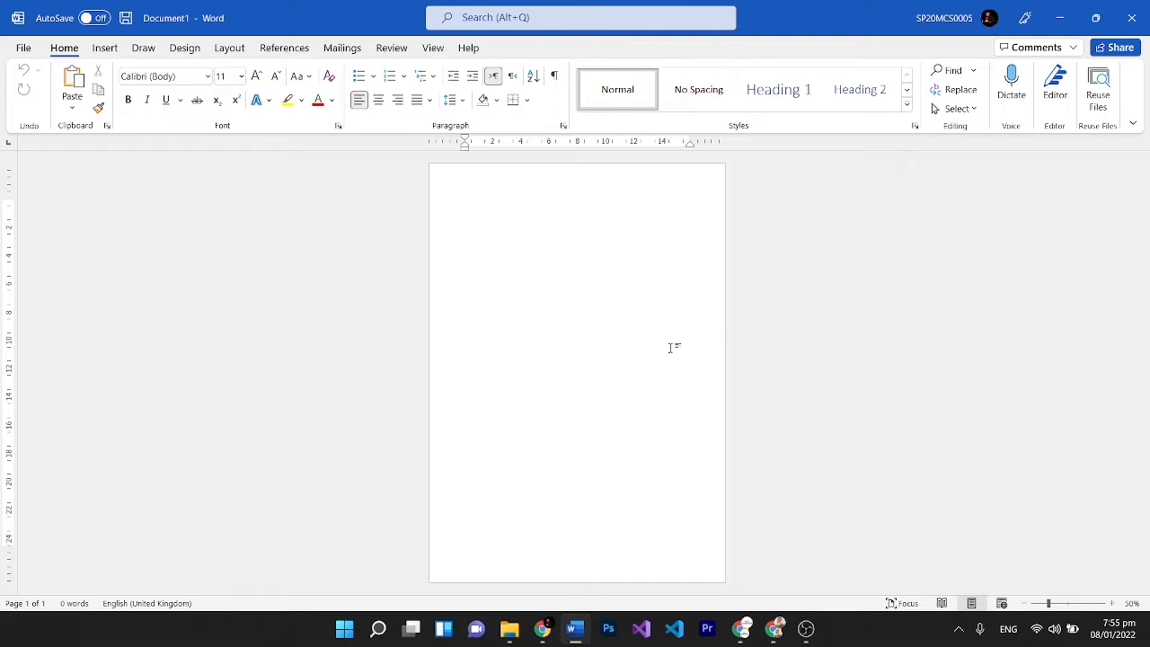
Zoom the document in to 120% and return to the top of the page.
left_click(1112, 603)
left_click(1112, 603)
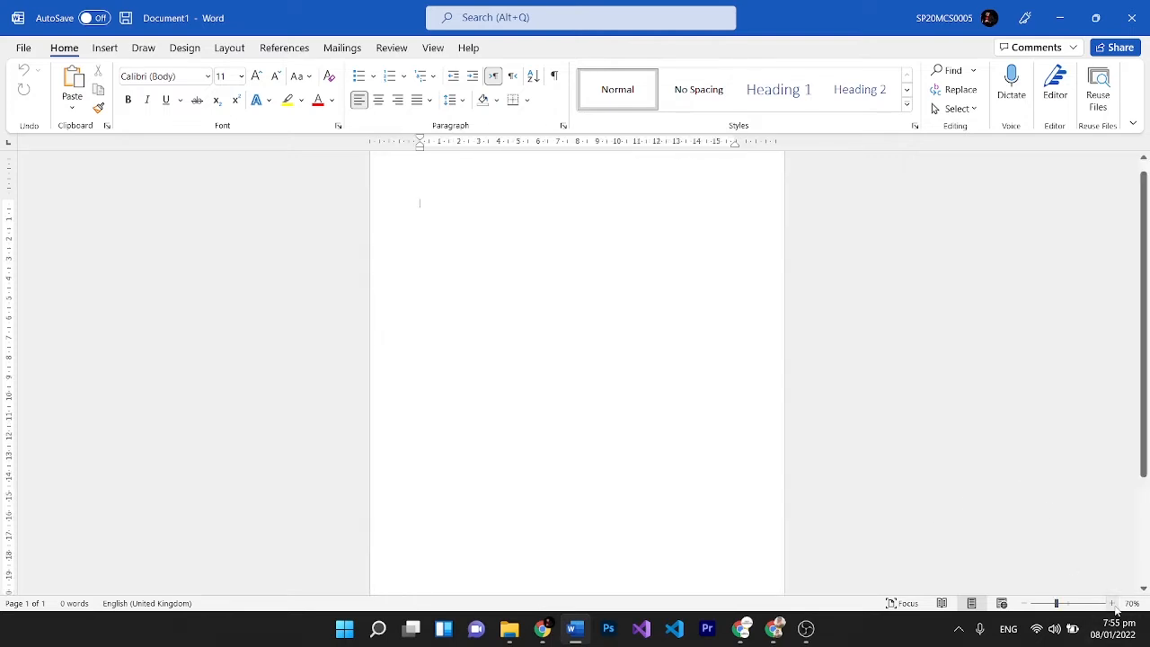
left_click(1113, 603)
left_click(1112, 603)
left_click(1113, 603)
left_click(1113, 603)
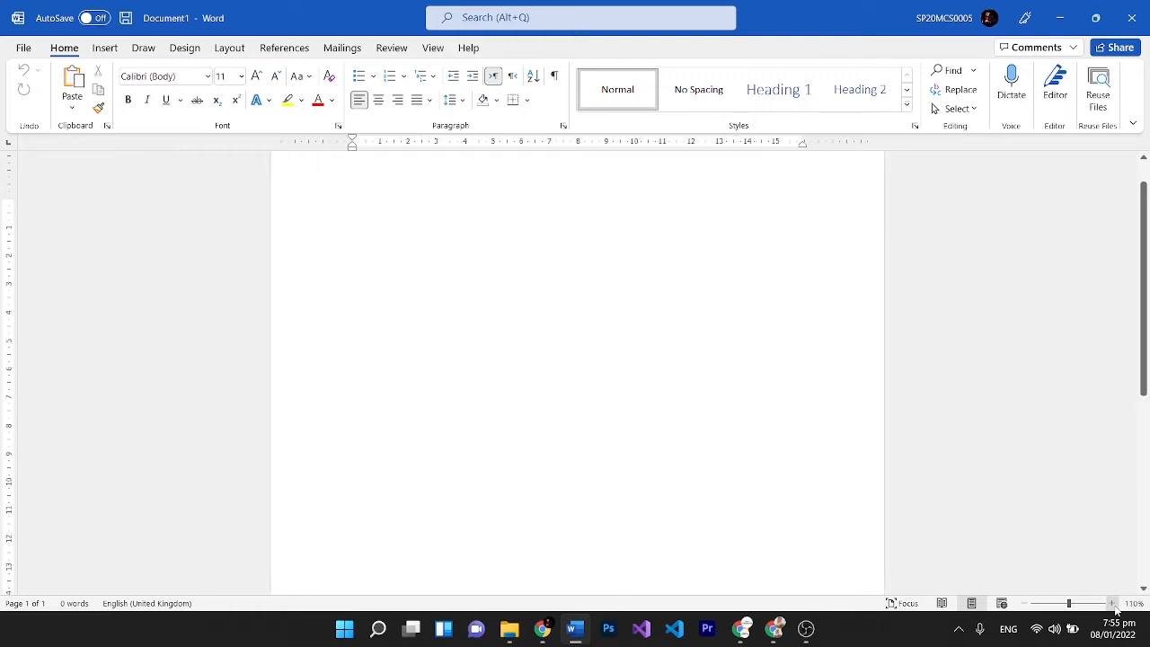
left_click(1112, 603)
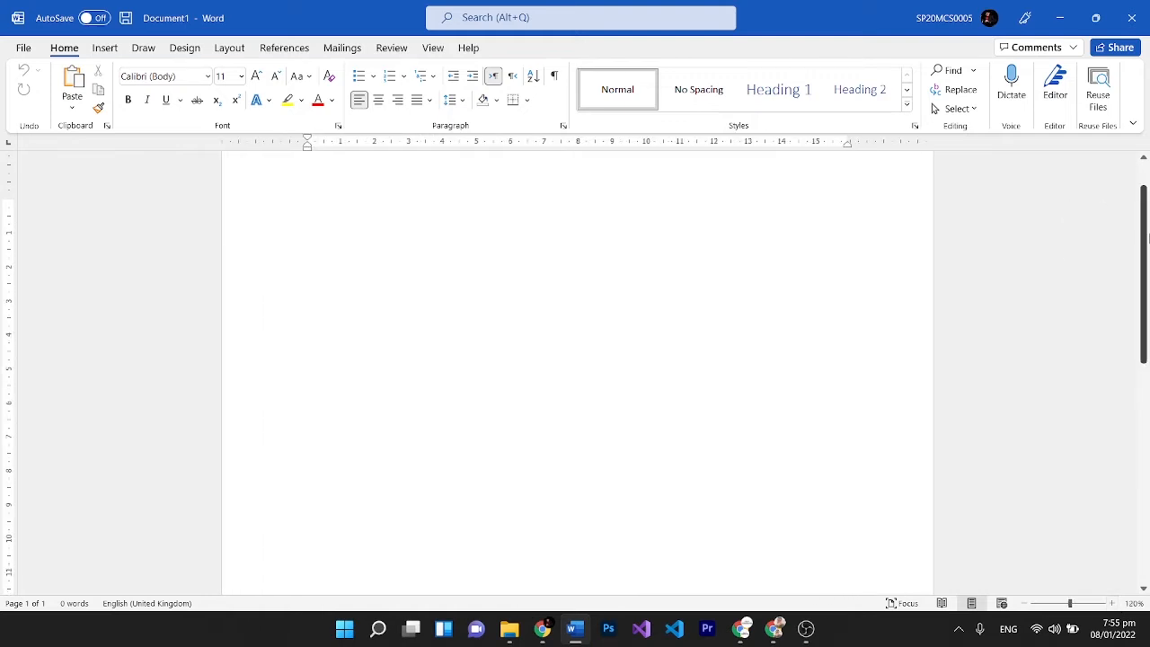
scroll(863, 225, "up", 1)
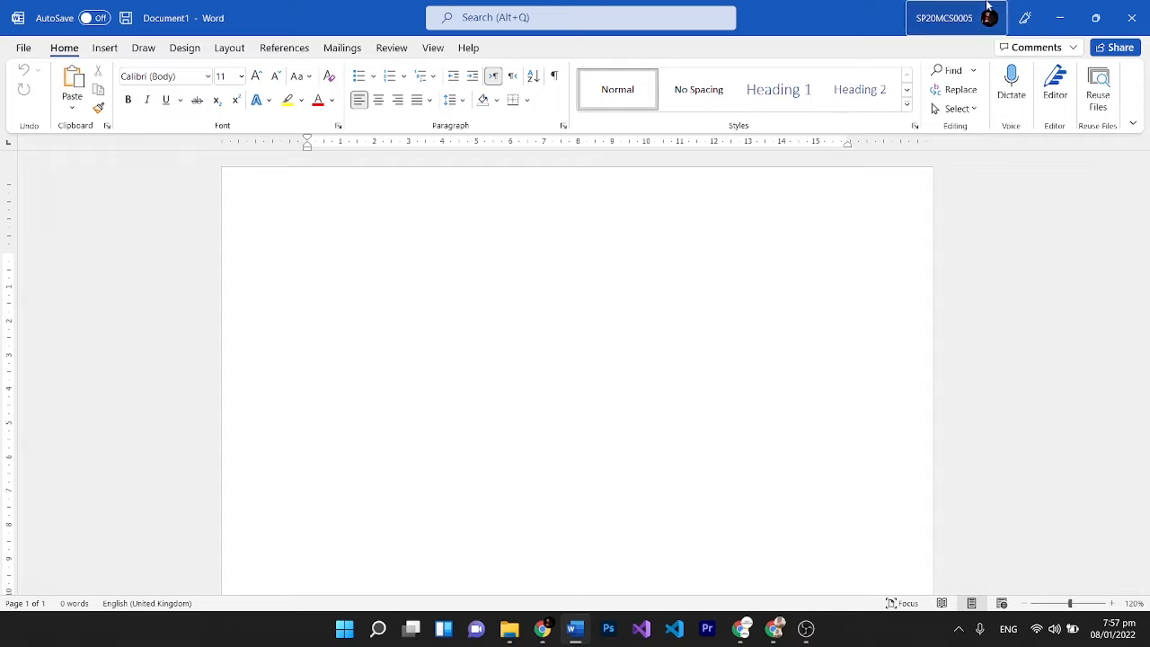
Show the Quick Access Toolbar below the ribbon and open its list of customization options.
left_click(1135, 125)
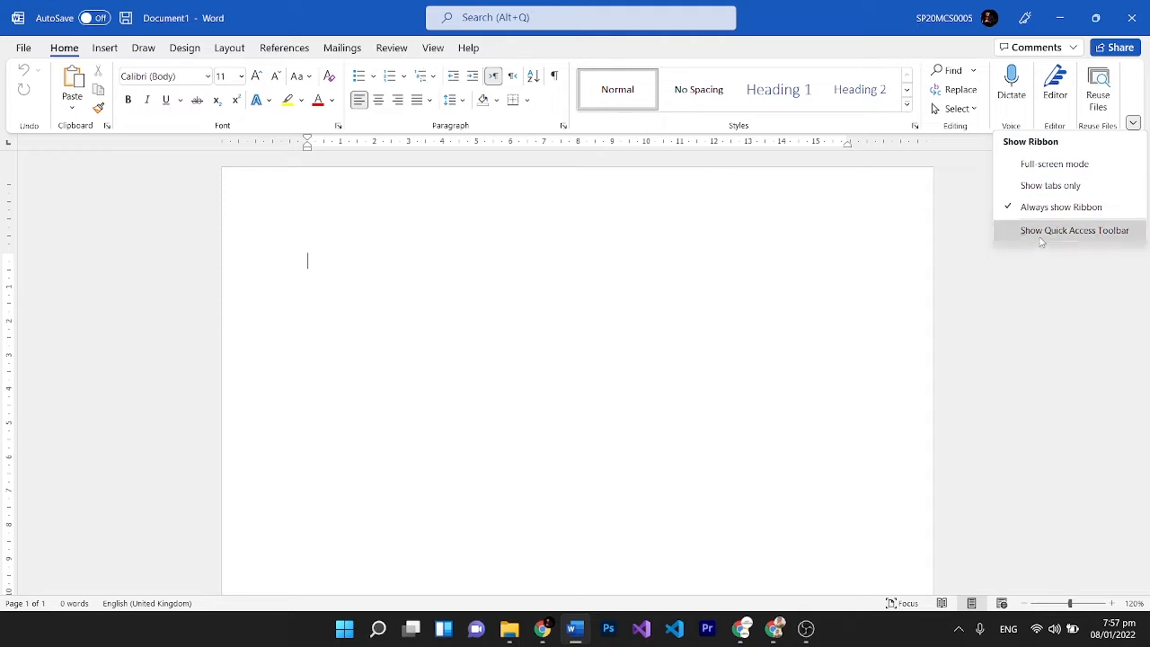
left_click(347, 6)
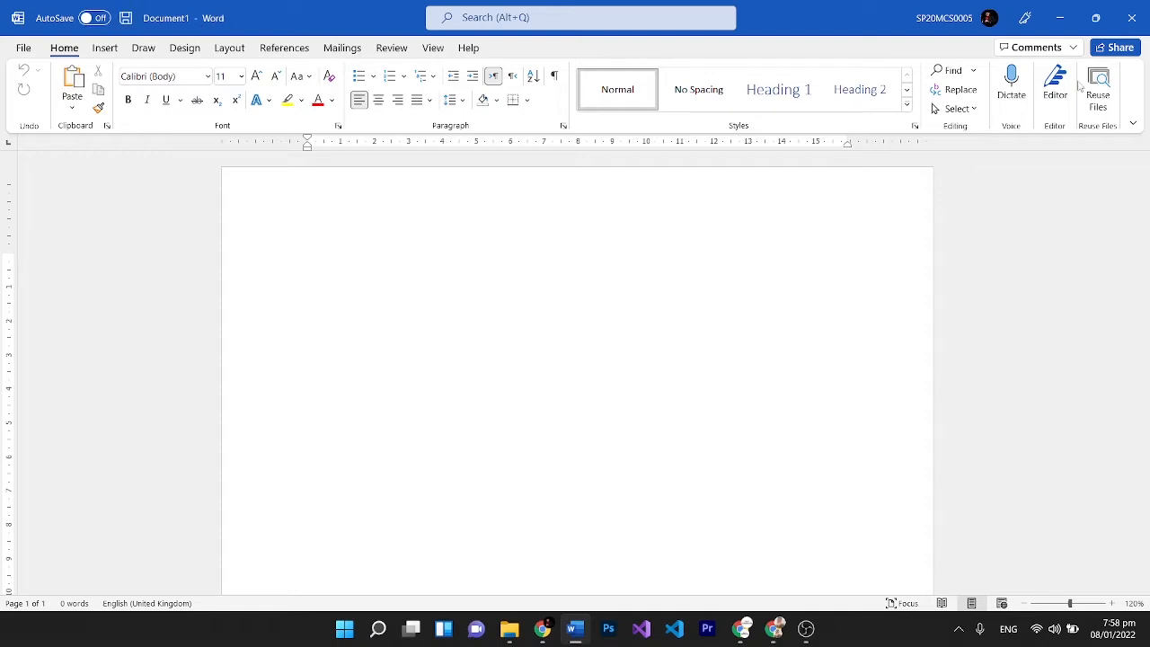
left_click(1133, 124)
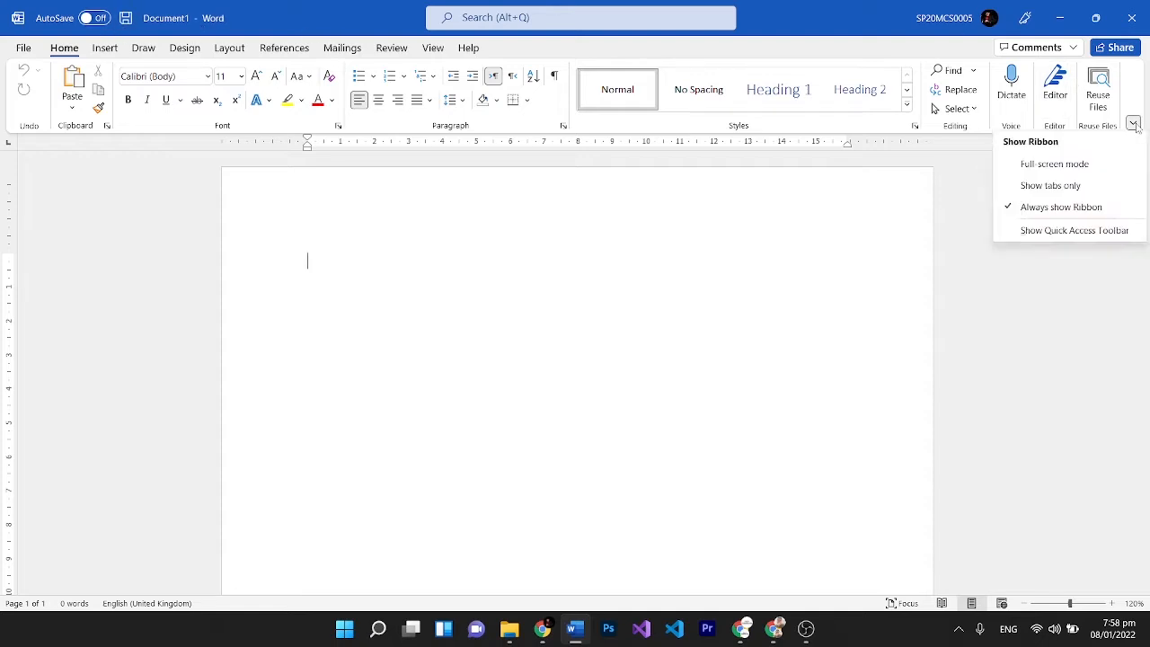
left_click(1075, 230)
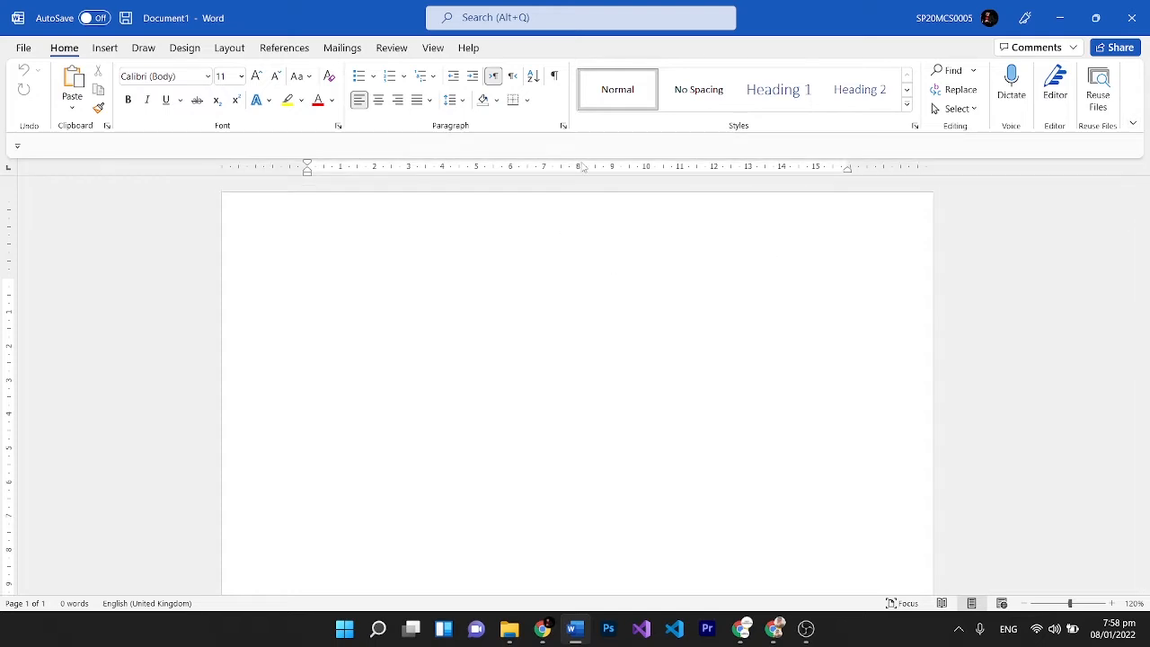
left_click(18, 147)
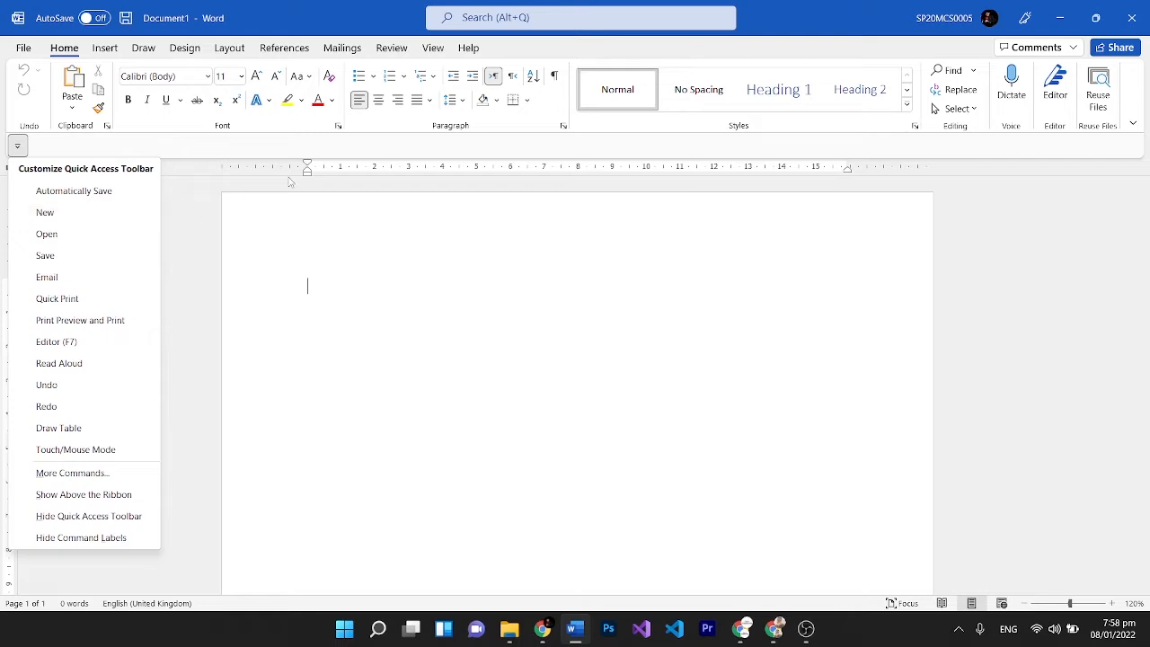
Hide the Quick Access Toolbar.
left_click(1134, 126)
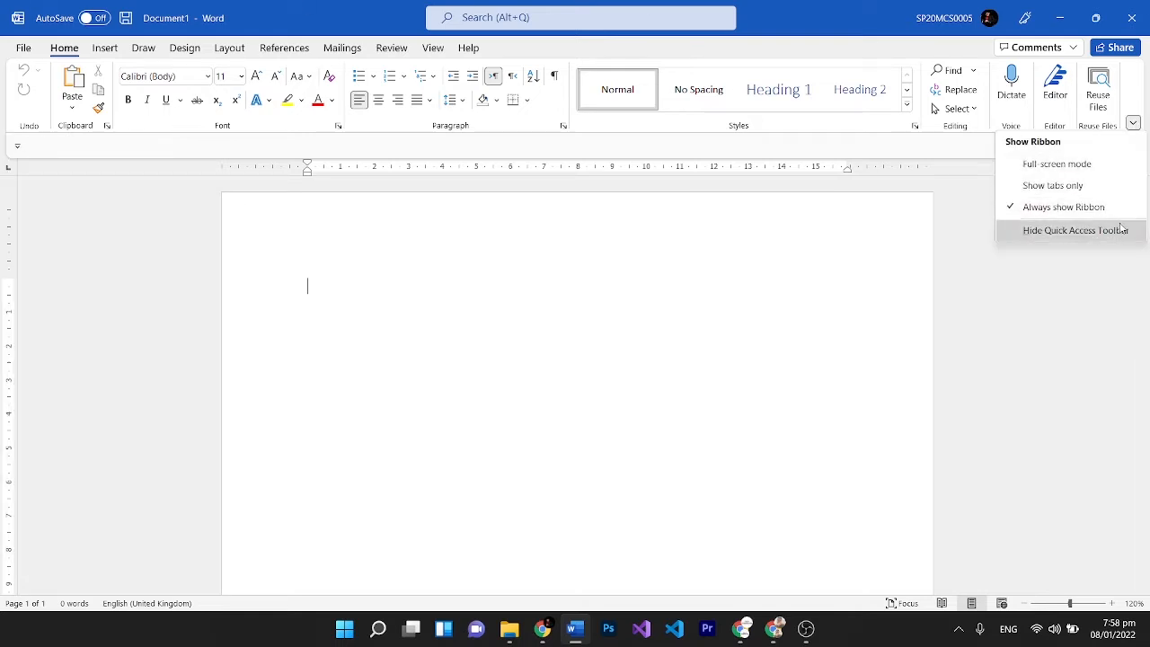
left_click(1075, 230)
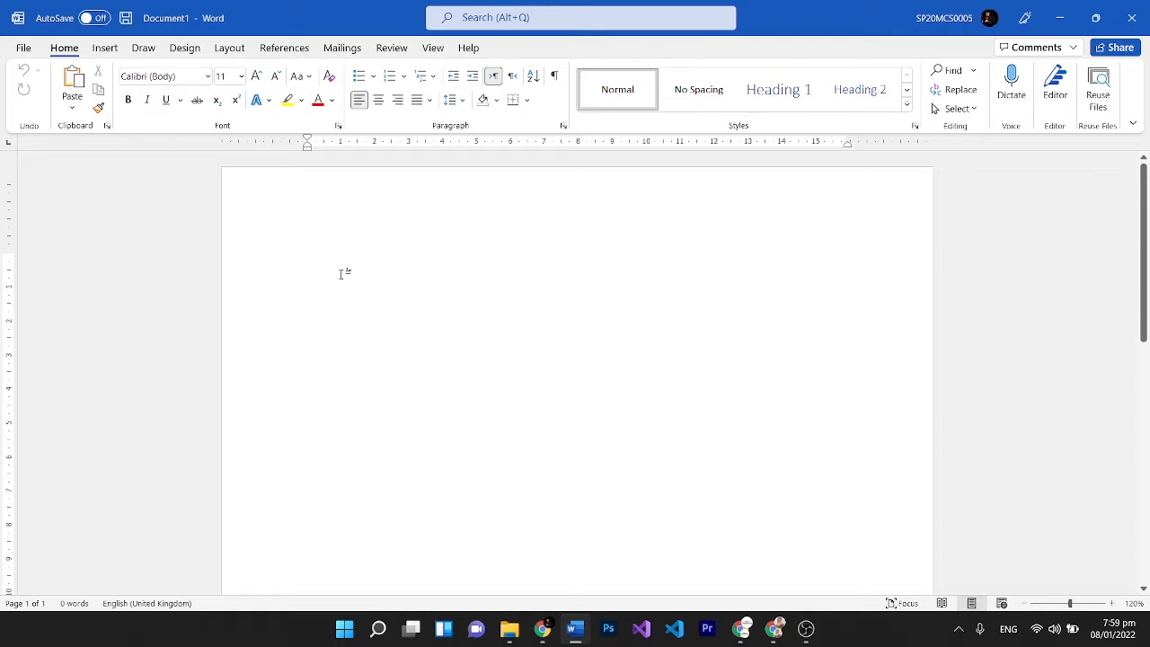
Write the sentence "My Name Is", the person's first name, "and I am doing the MS. Office Short Course From The IT Passionates".
type("My Name Is")
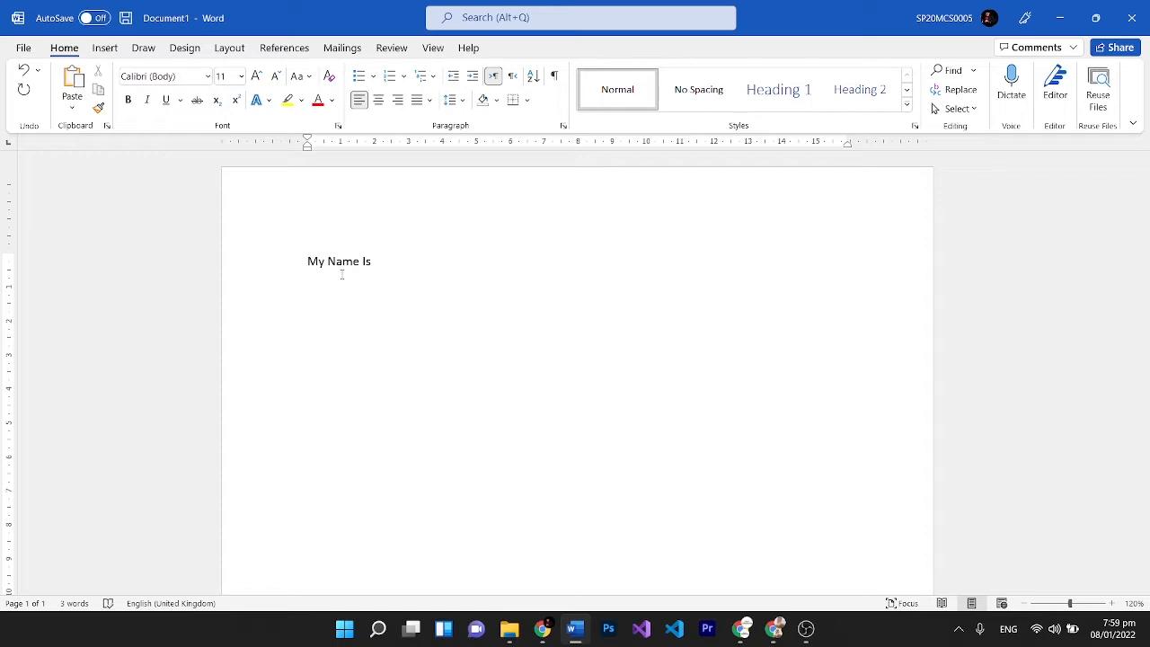
type(" Ahmed and I S")
key("BackSpace")
key("BackSpace")
key("BackSpace")
type("I am doing the MS")
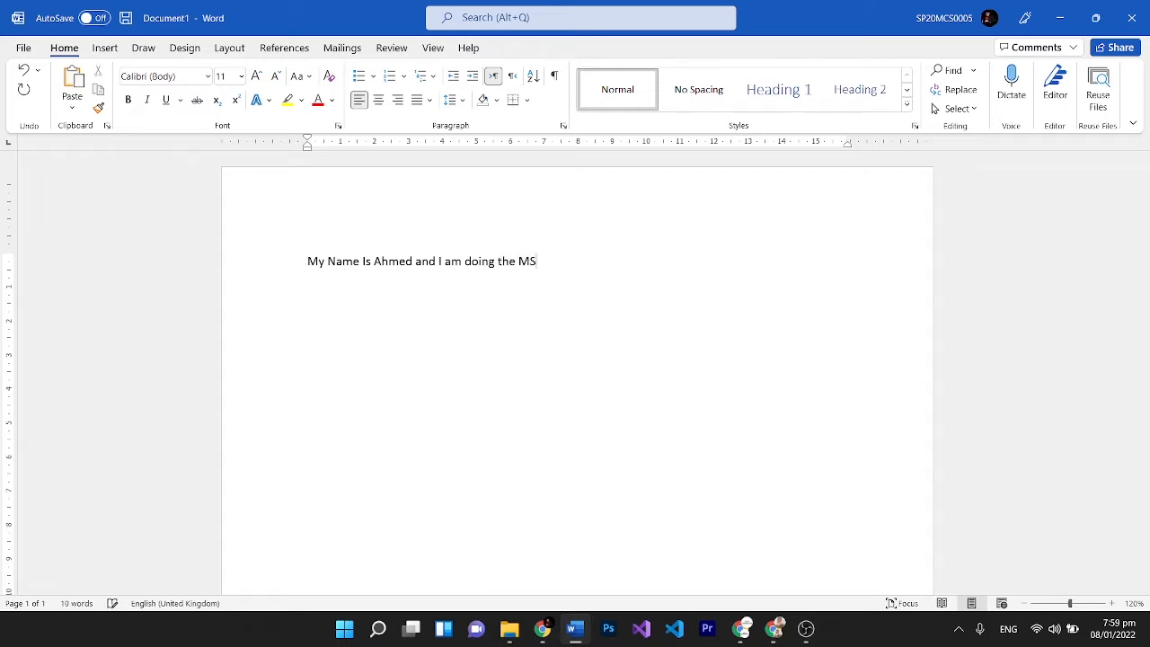
type(". Offi")
key("BackSpace")
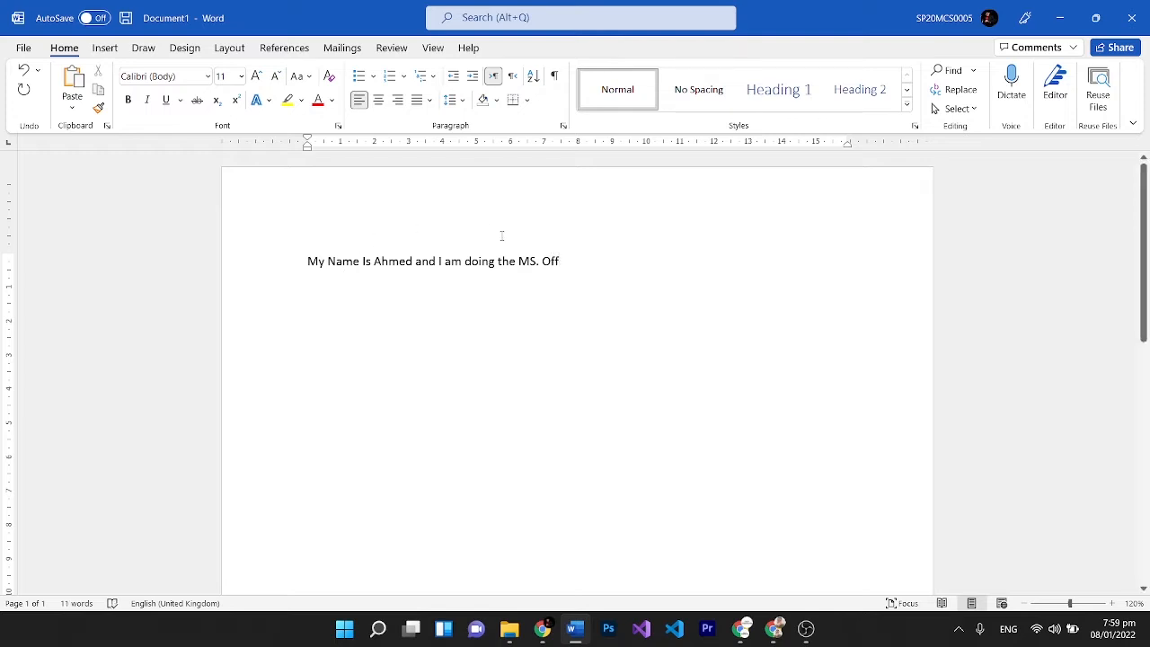
key("BackSpace")
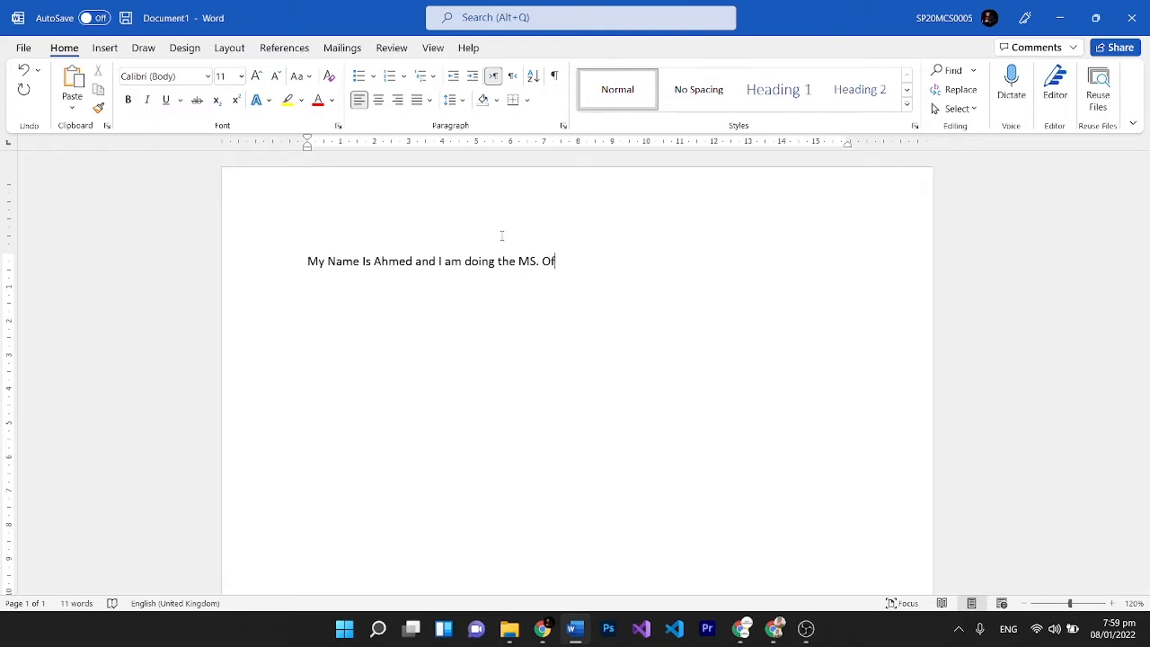
type("fice Short Course From T")
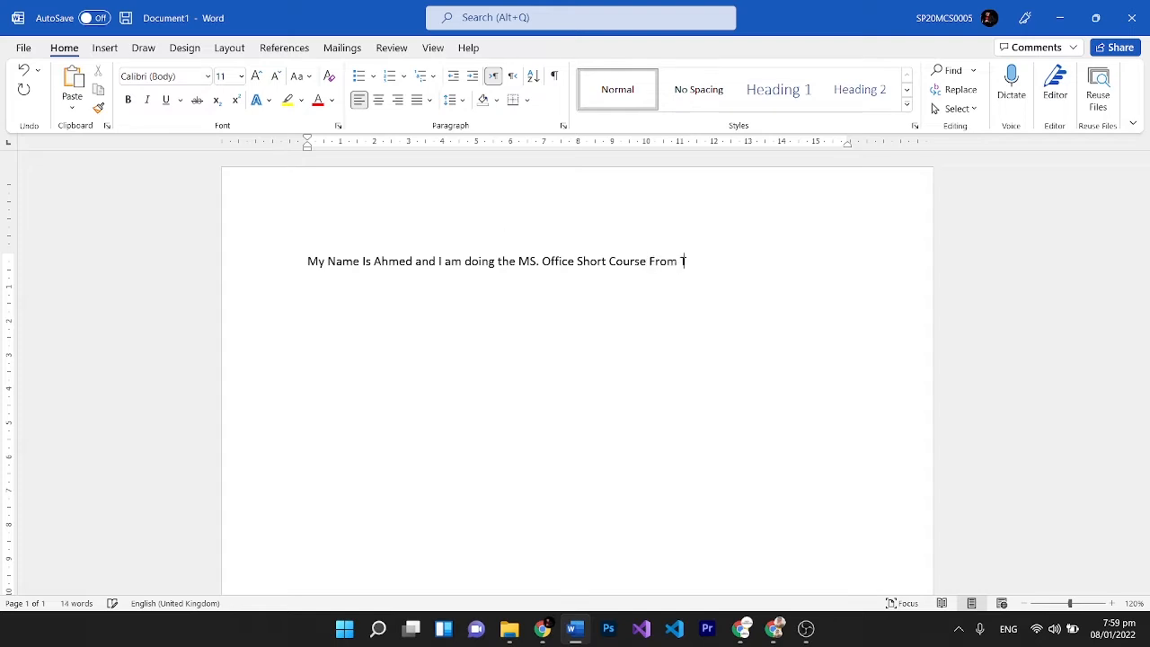
type("he IT Passionates")
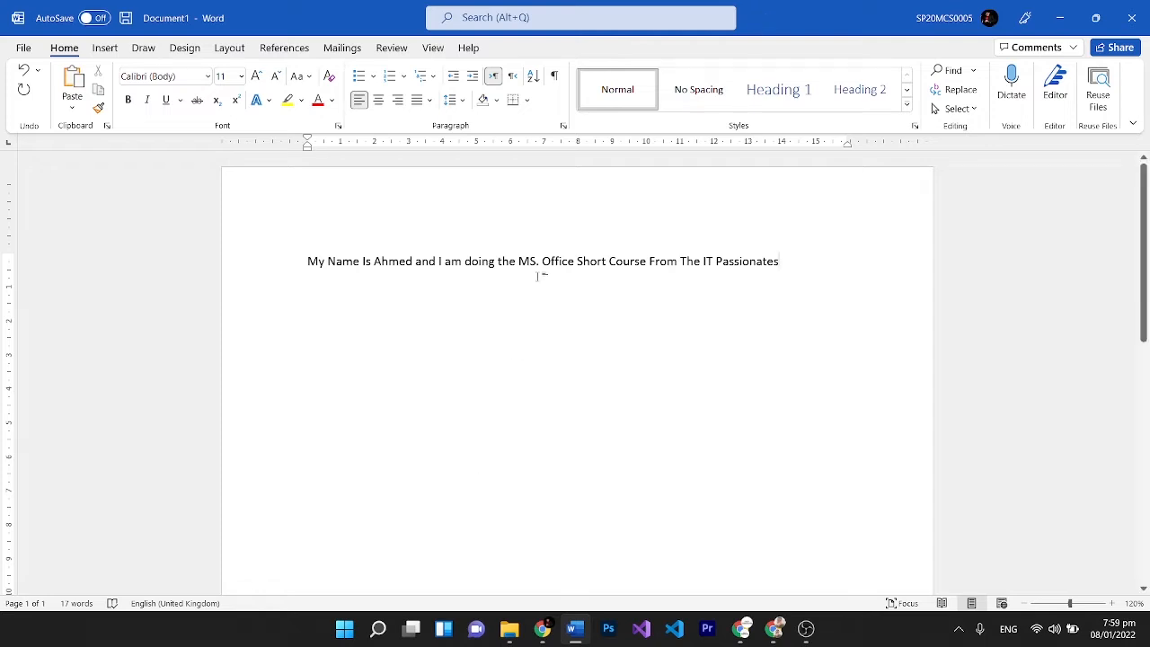
Try selecting part of the sentence and the whole sentence, and clear the selection.
left_click_drag(519, 263, 374, 263)
left_click_drag(375, 197, 570, 356)
left_click(693, 323)
left_click_drag(803, 276, 205, 243)
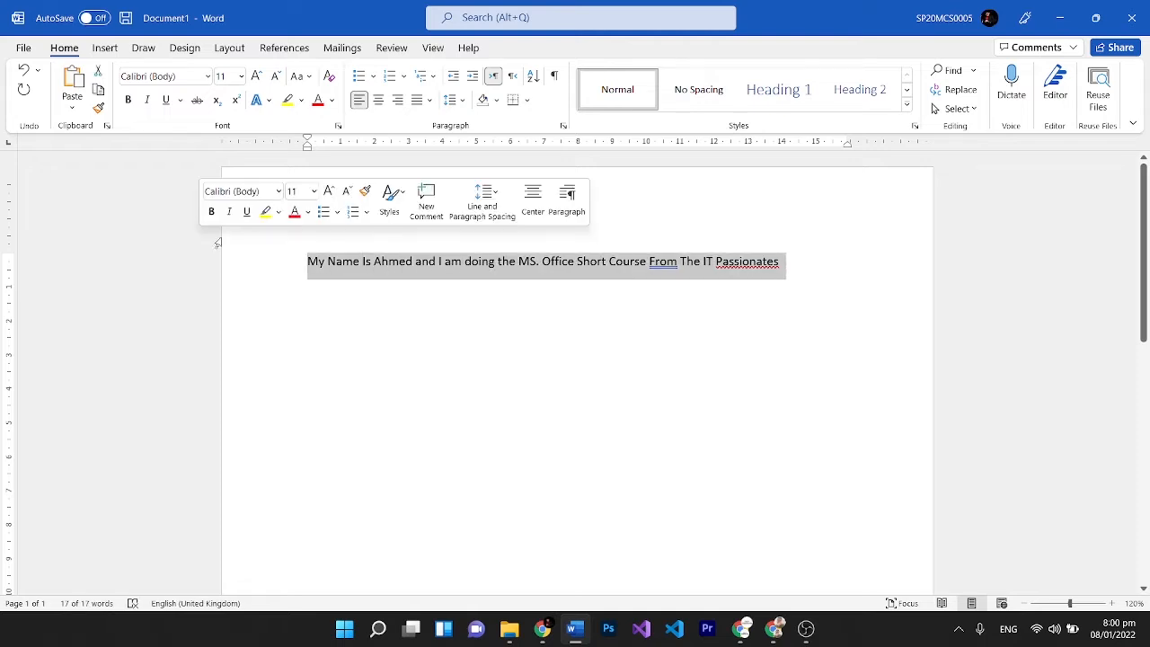
left_click(334, 285)
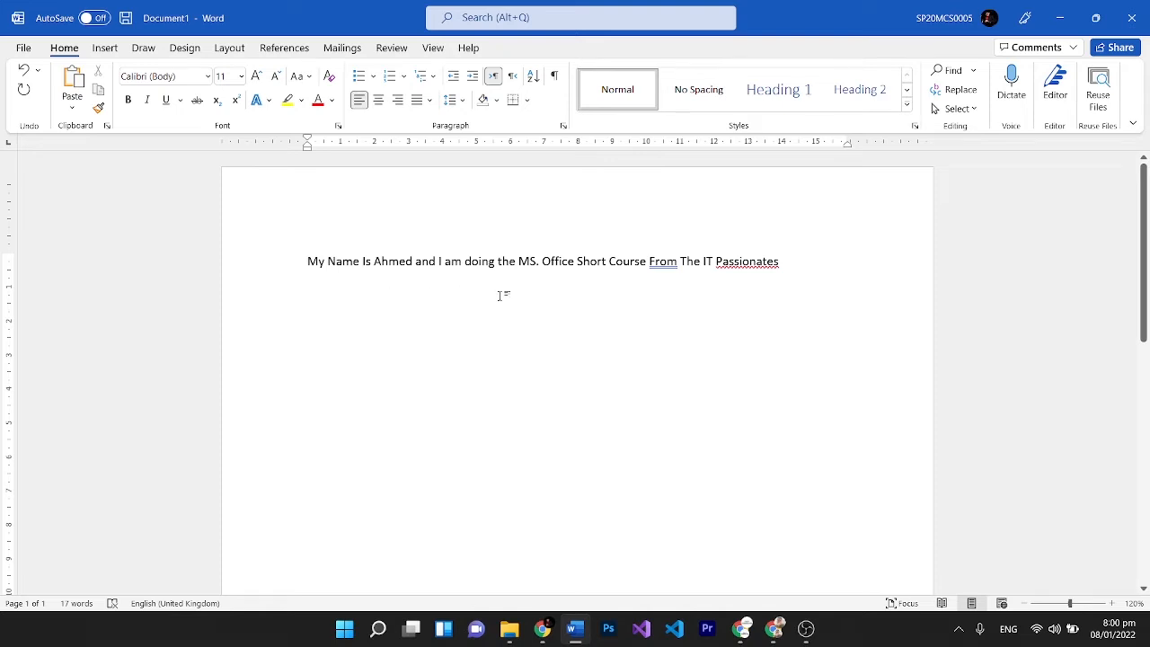
Copy the whole sentence and paste it further down, leaving an empty line between the original and the copy.
triple_click(668, 260)
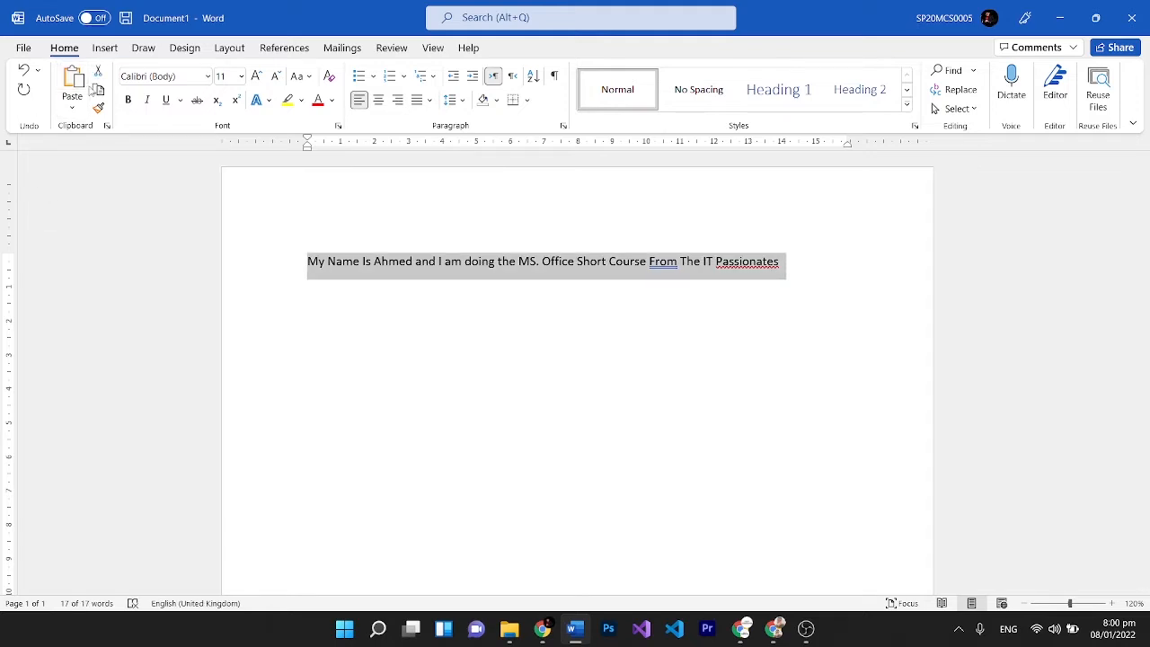
left_click(96, 91)
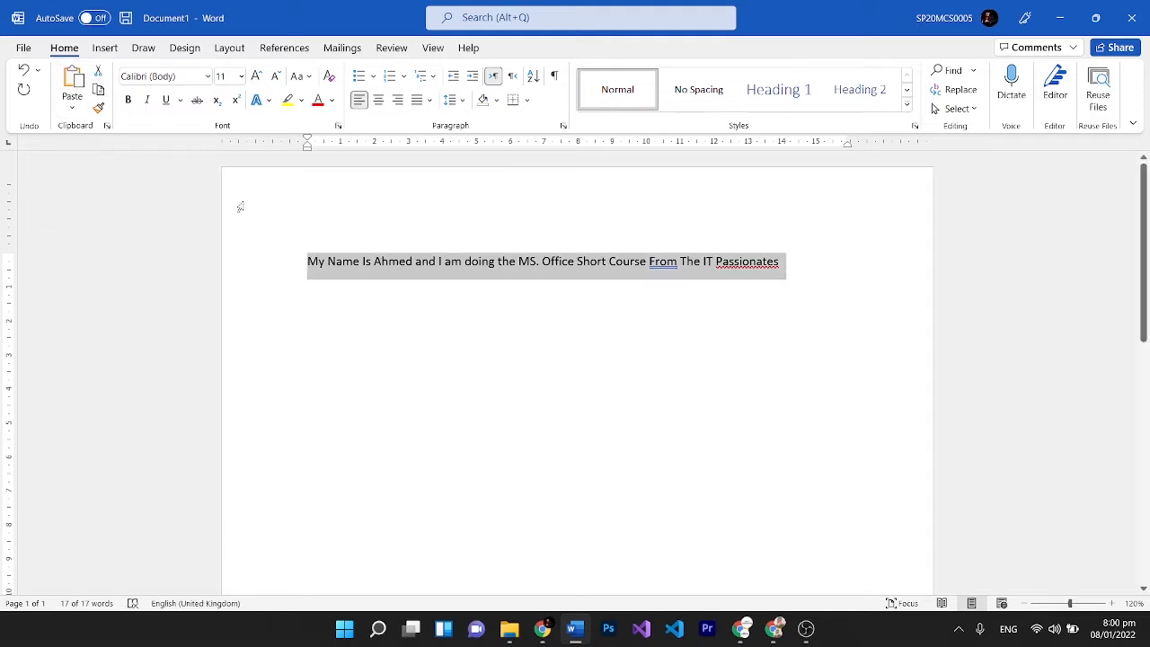
left_click(357, 336)
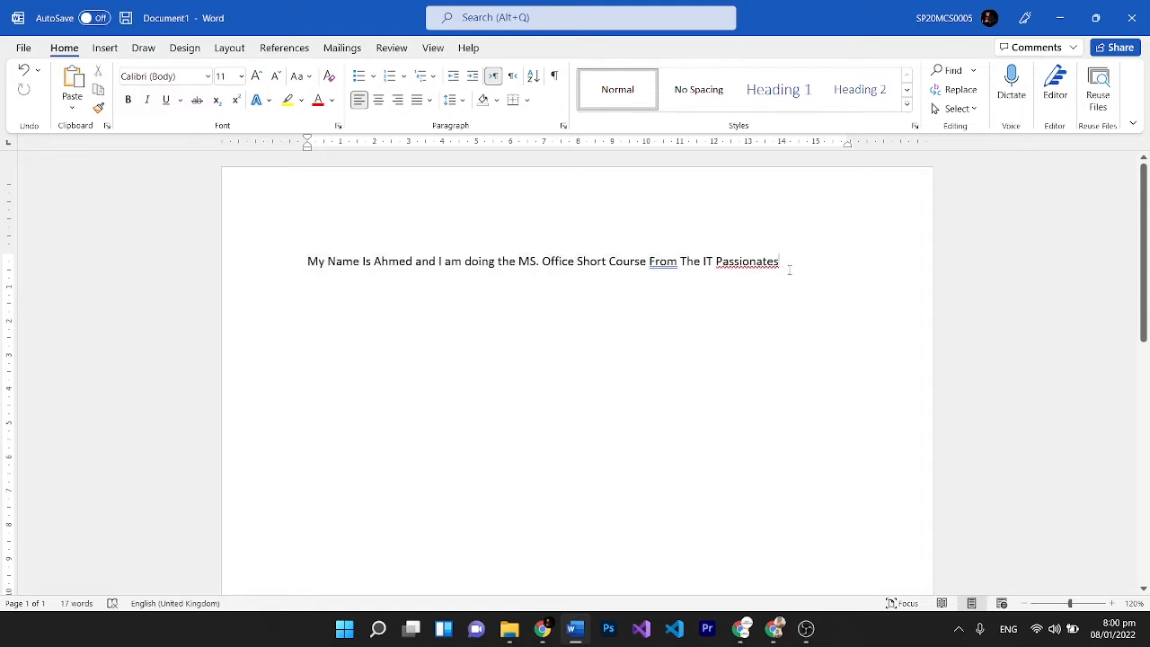
key("Return")
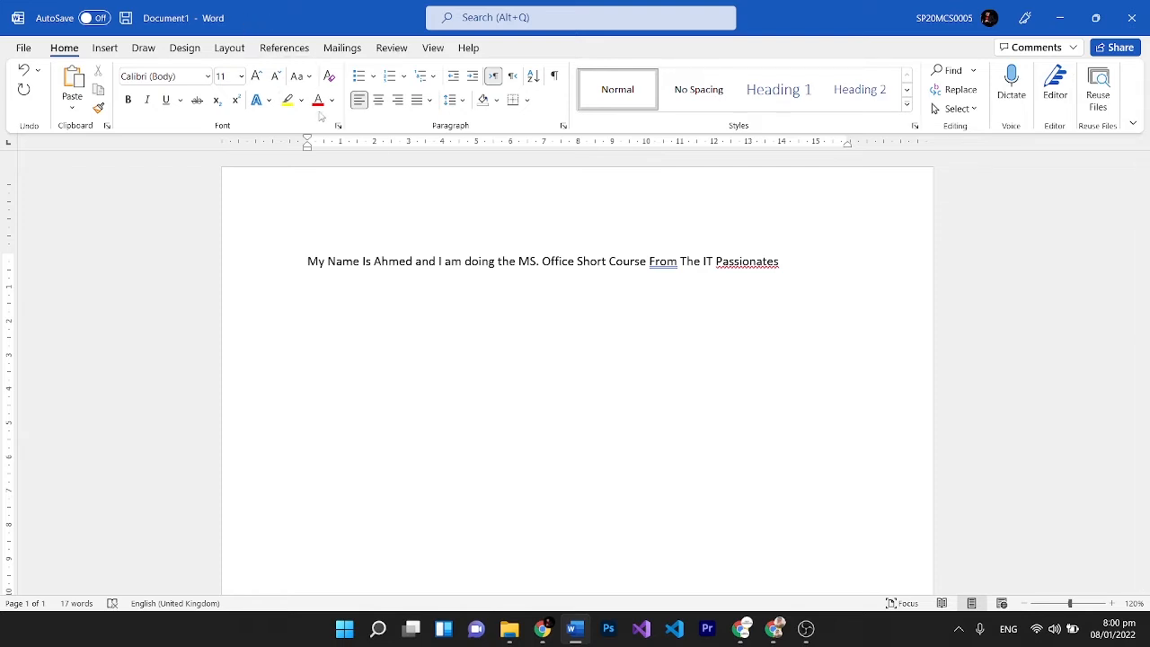
left_click(72, 79)
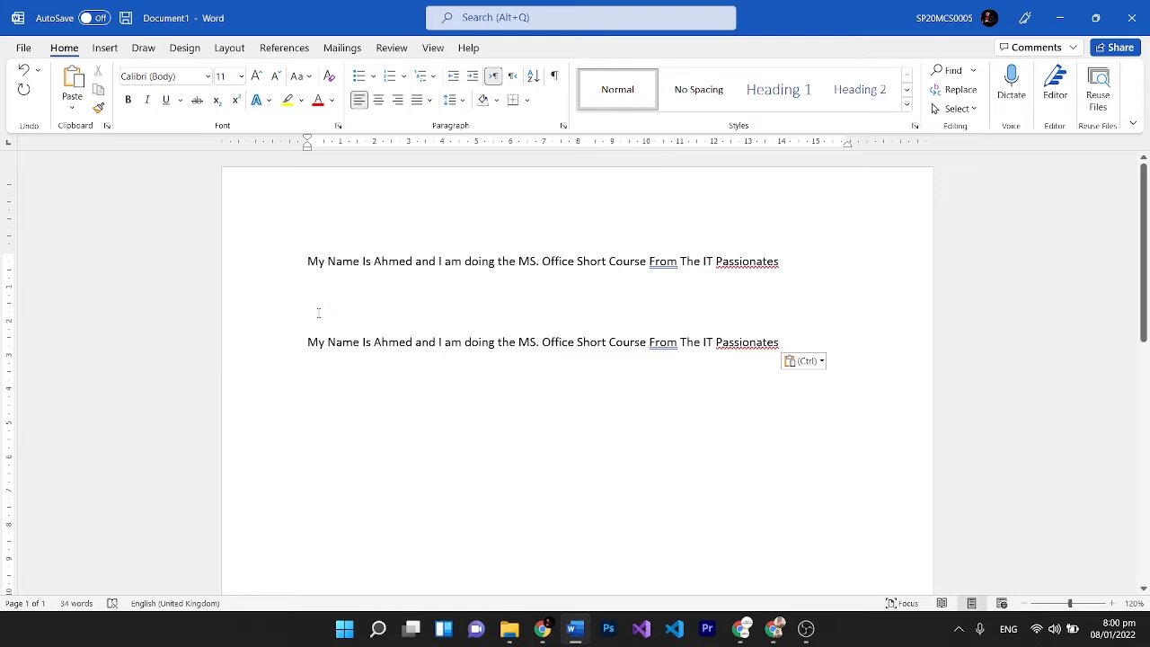
key("BackSpace")
Copy "The IT Passionates" from the end of the second sentence and paste it on a new line below.
left_click_drag(680, 343, 800, 358)
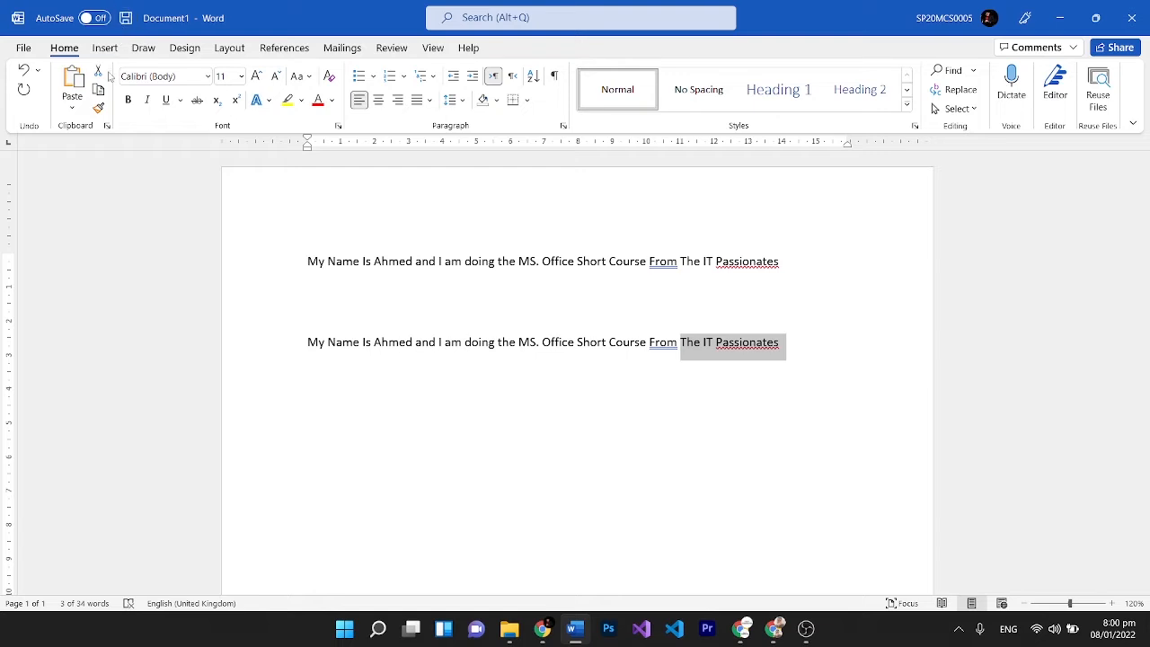
left_click(349, 392)
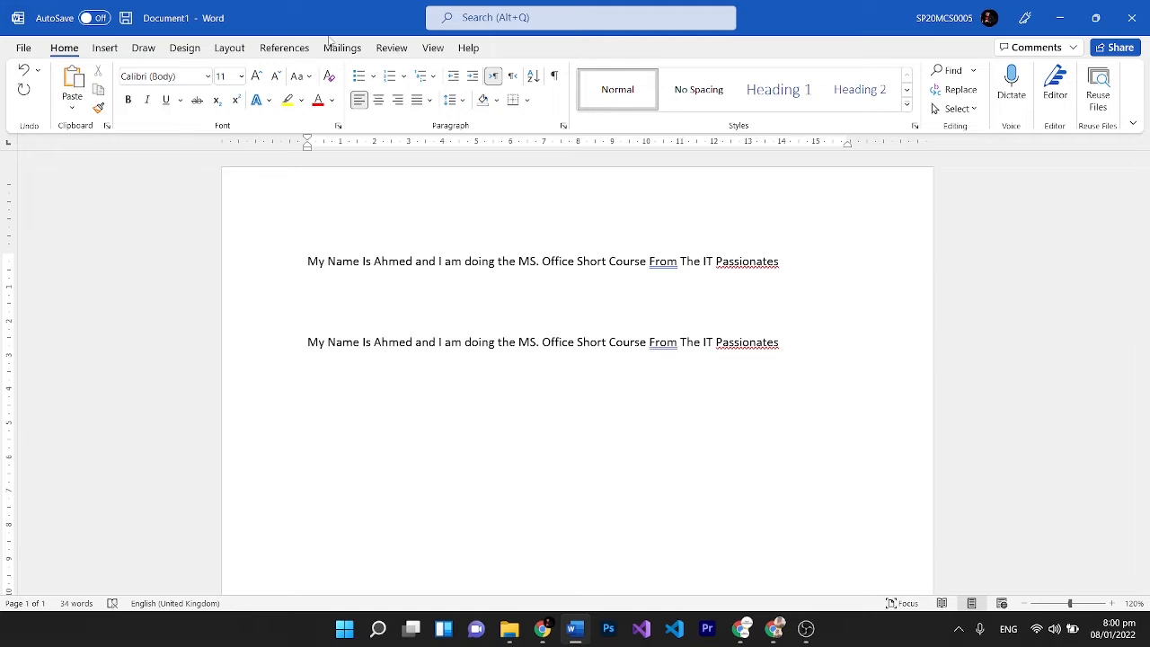
left_click(72, 79)
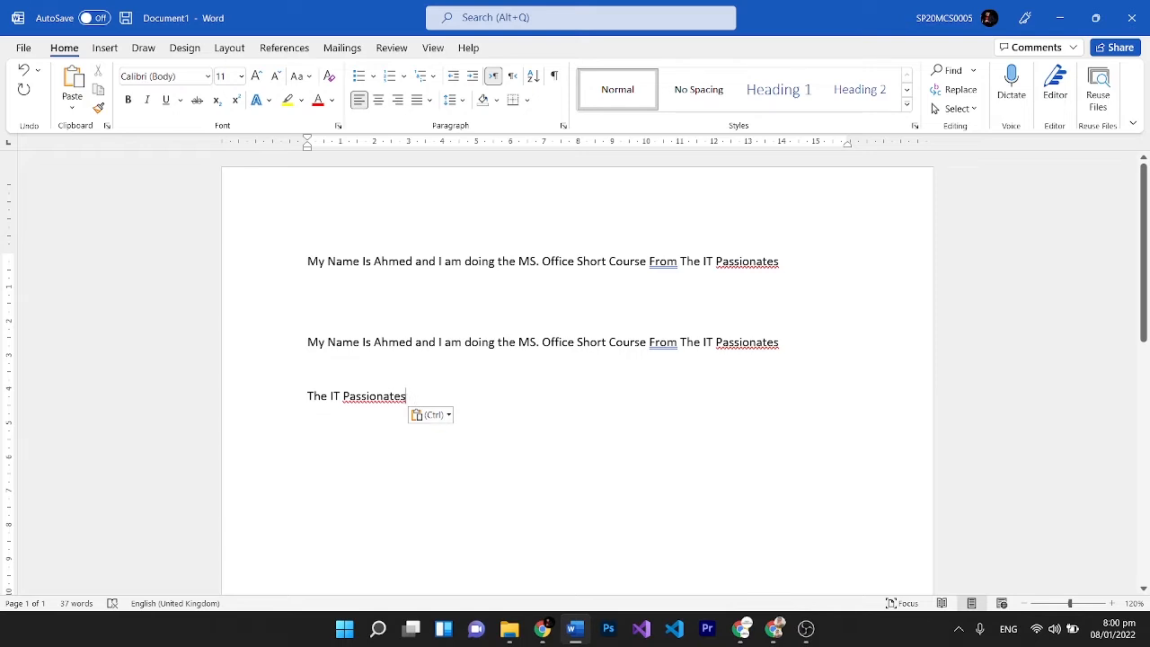
Cut "Passionates" from the third text line and paste it on a new line below "The IT".
left_click_drag(407, 396, 347, 402)
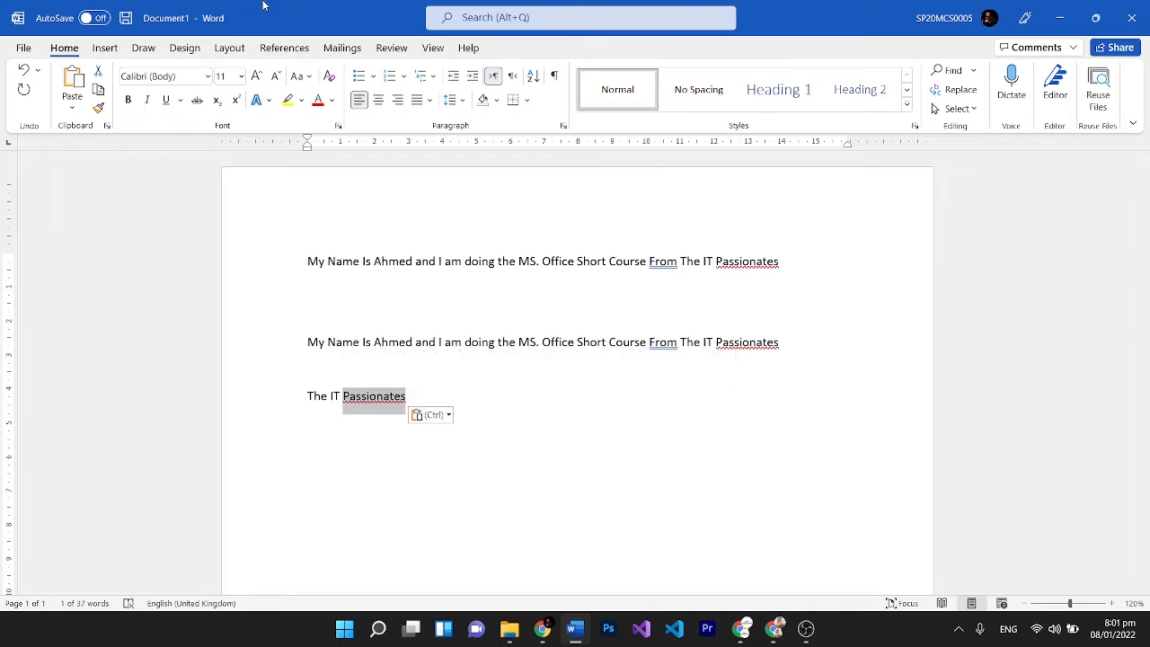
left_click(103, 77)
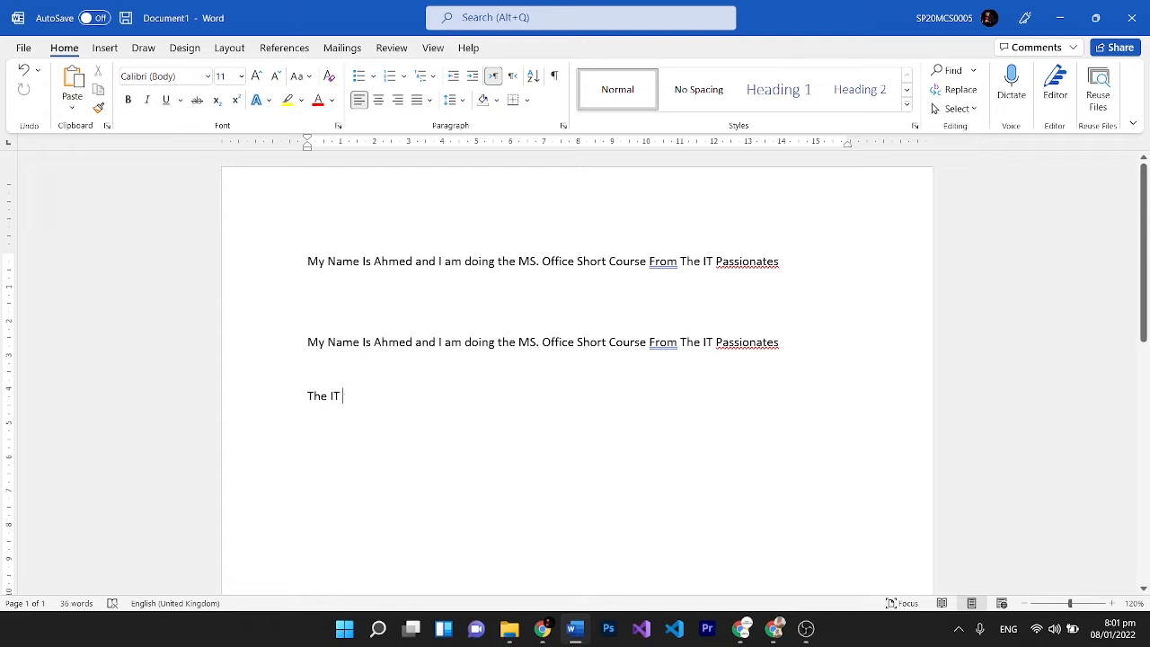
key("Return")
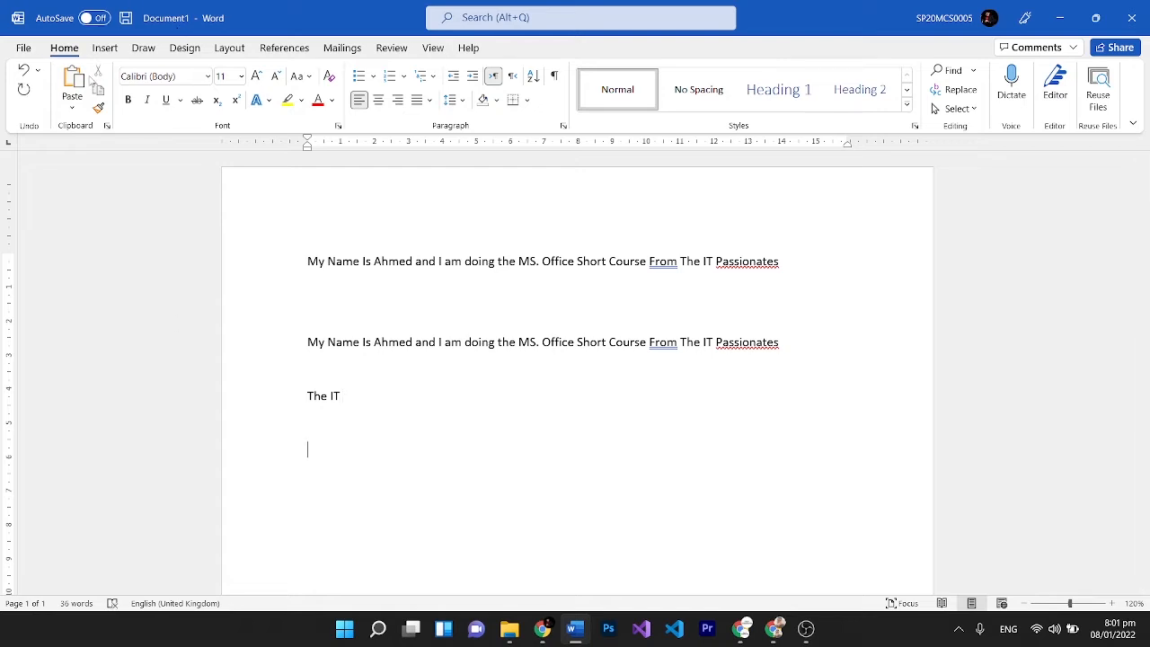
left_click(76, 83)
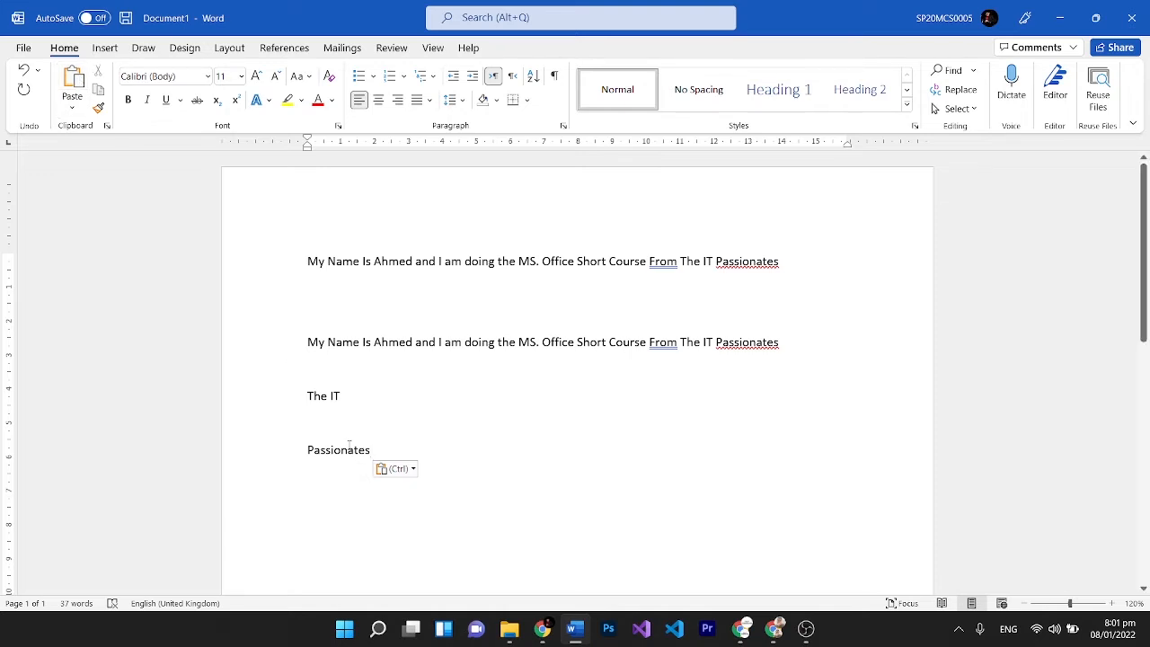
left_click(407, 435)
left_click(328, 448)
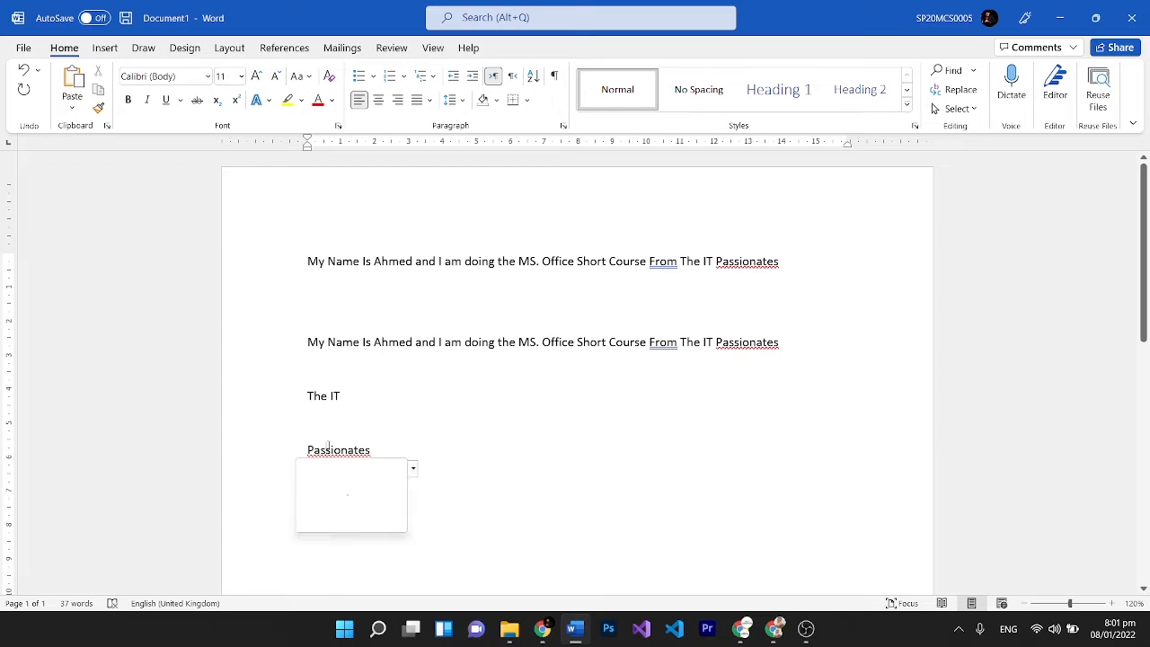
left_click(415, 343)
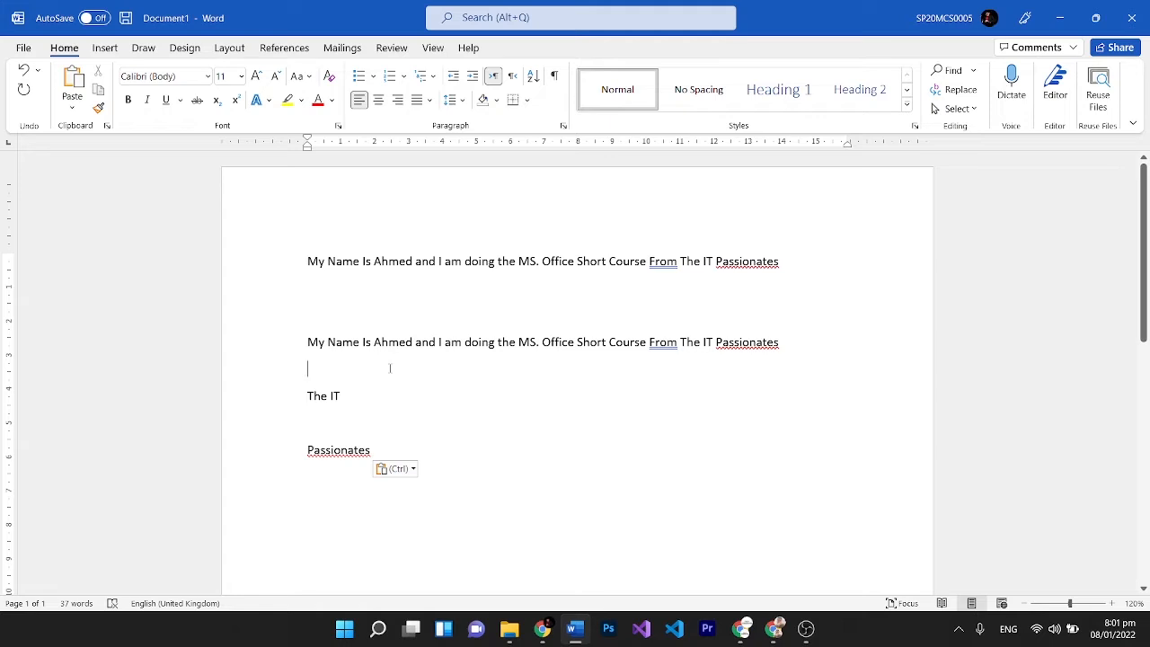
left_click(390, 368)
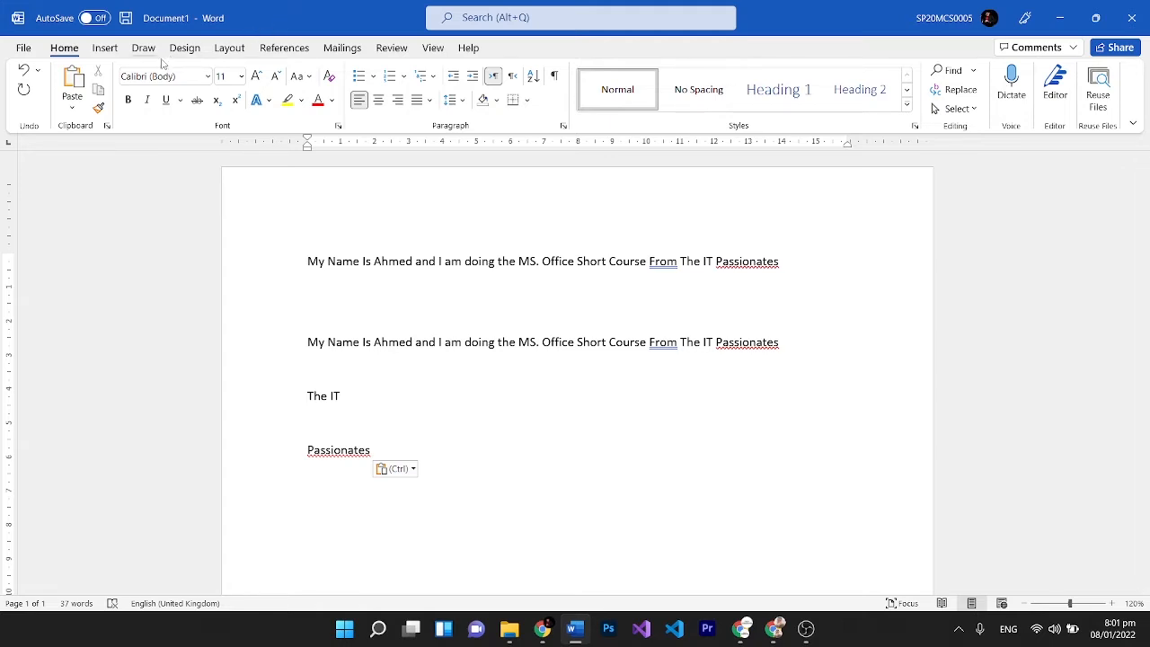
Change the font of the whole first sentence to AA Sameer DTP Font.
triple_click(358, 261)
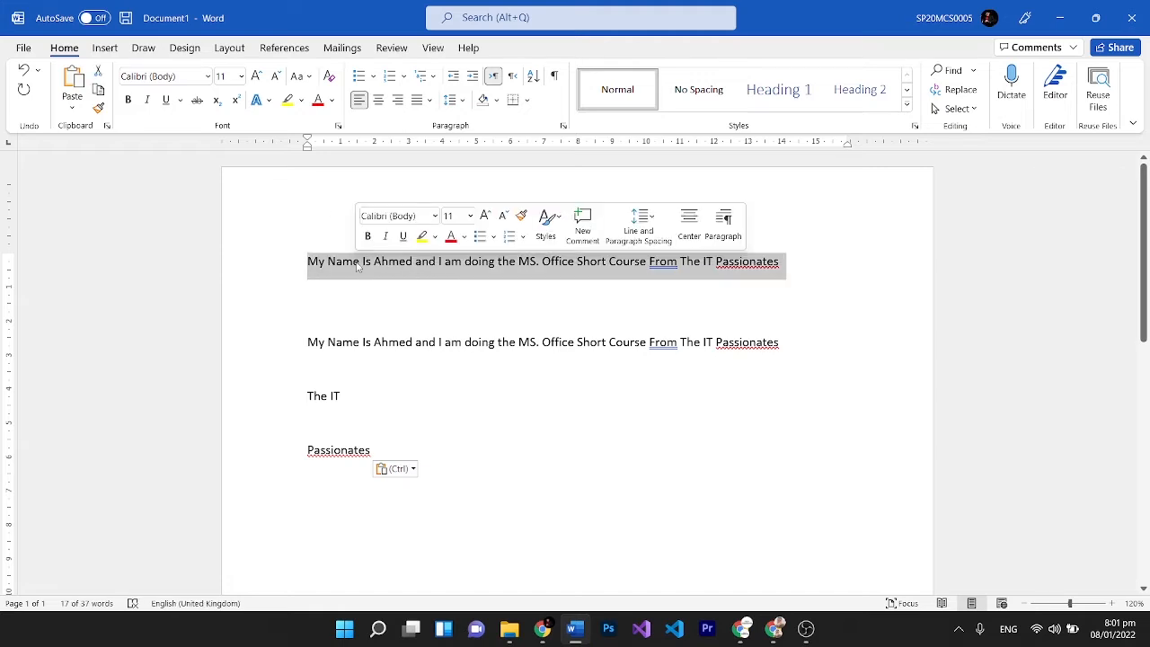
left_click(209, 77)
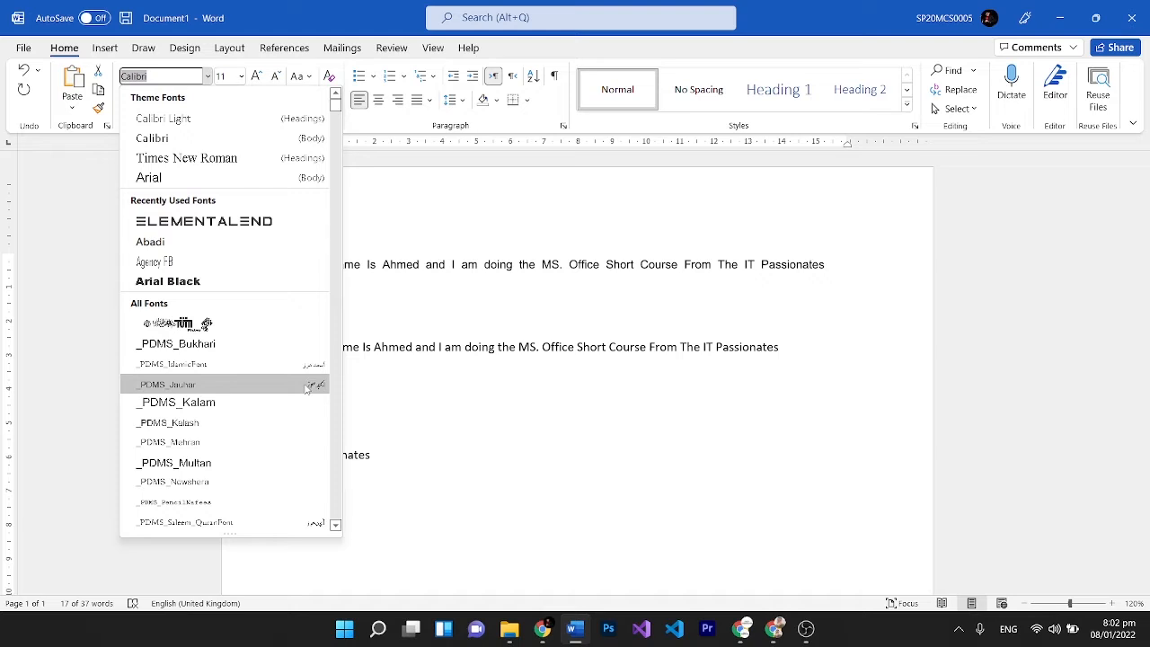
left_click(337, 526)
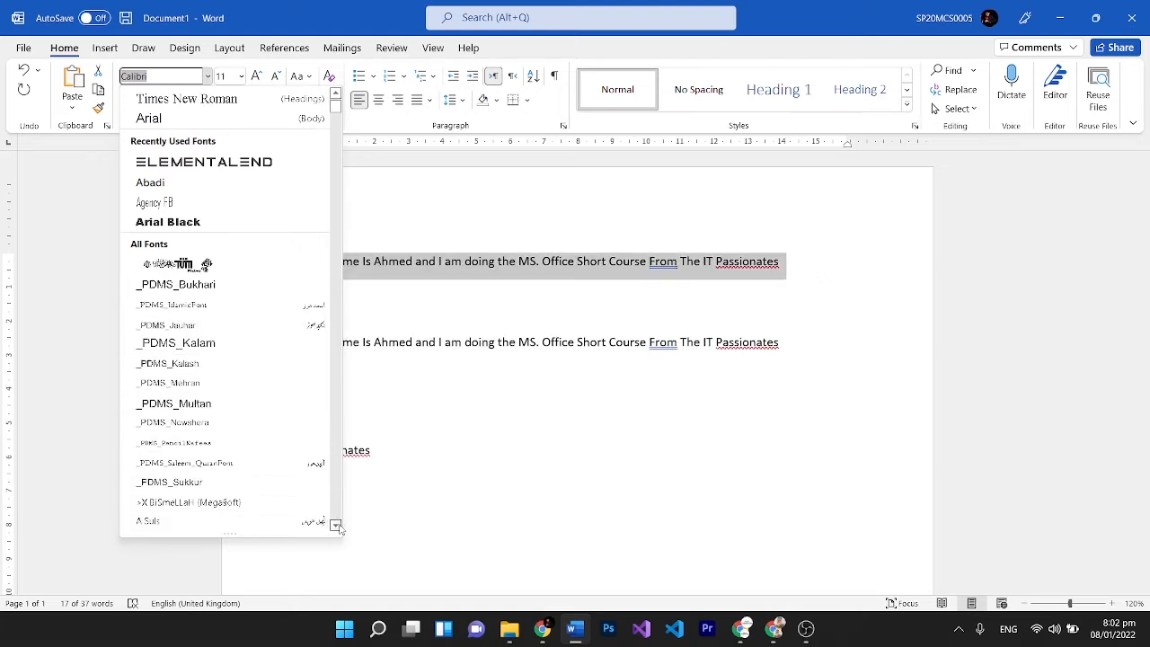
scroll(337, 526, "down", 4)
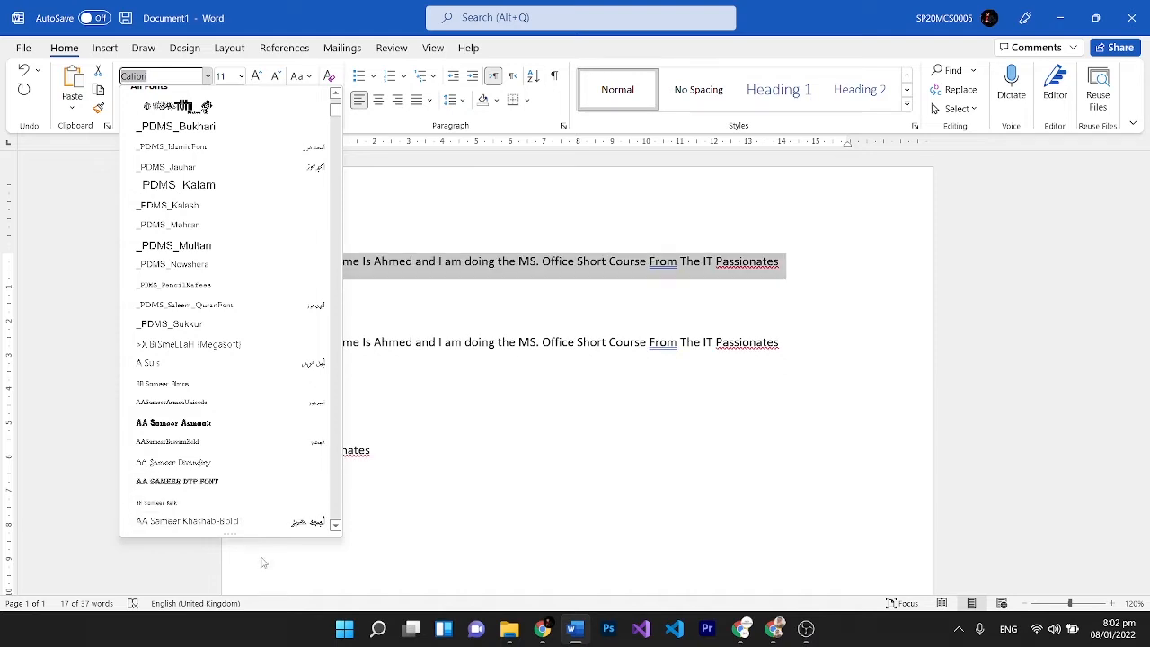
left_click(336, 525)
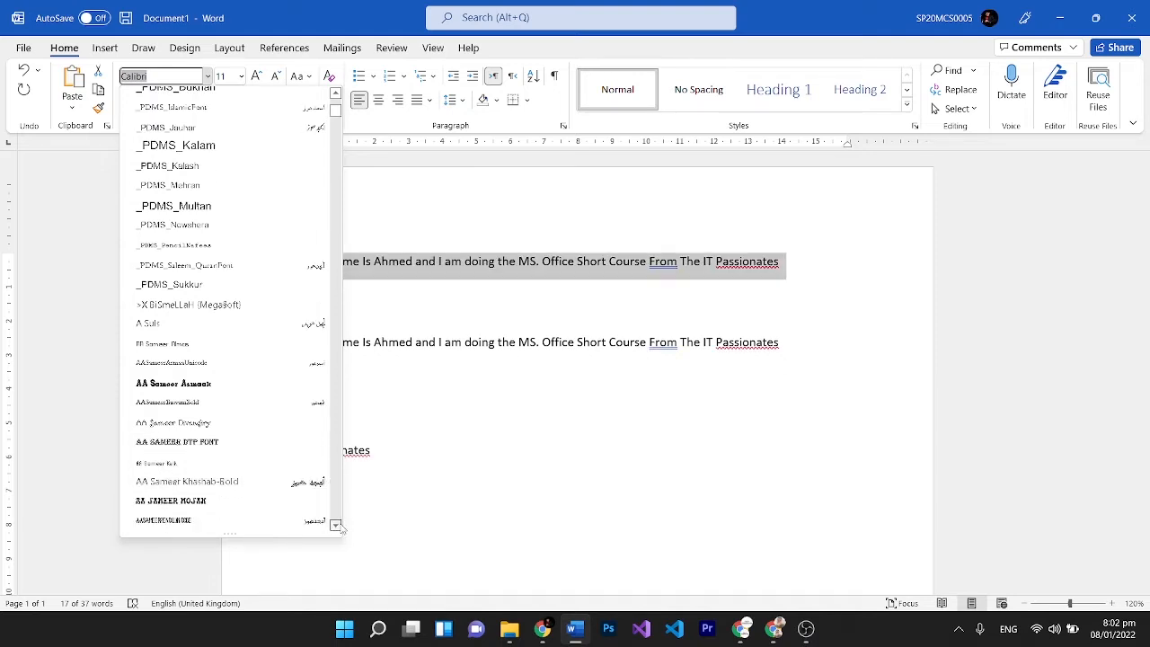
scroll(337, 528, "down", 3)
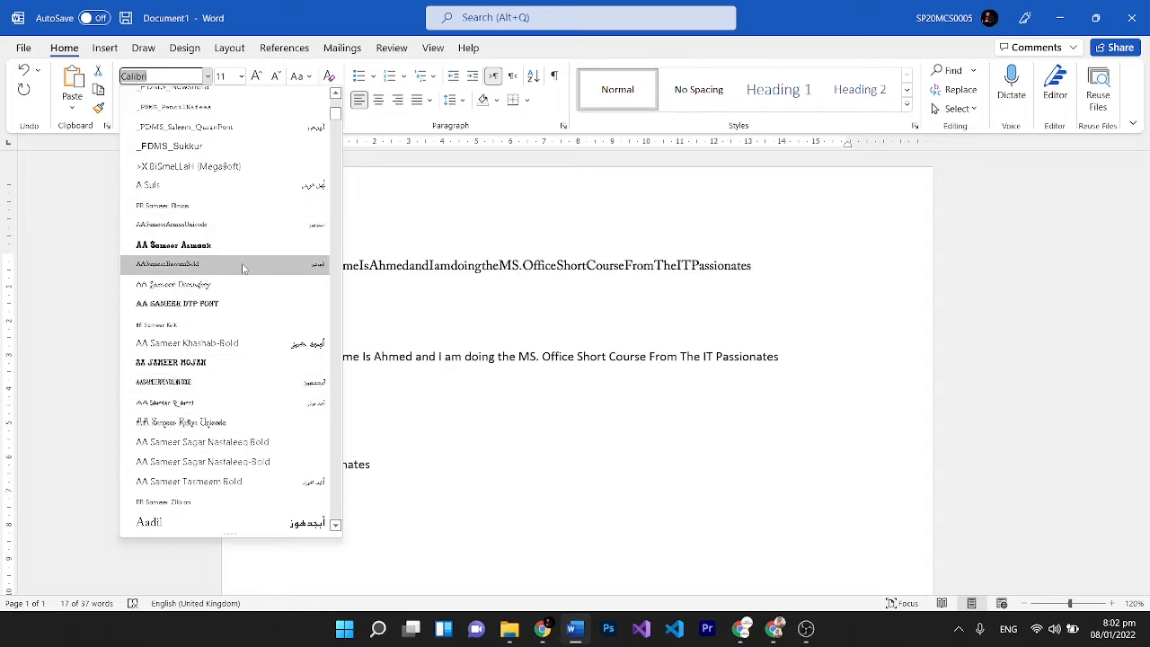
left_click(243, 310)
left_click(386, 312)
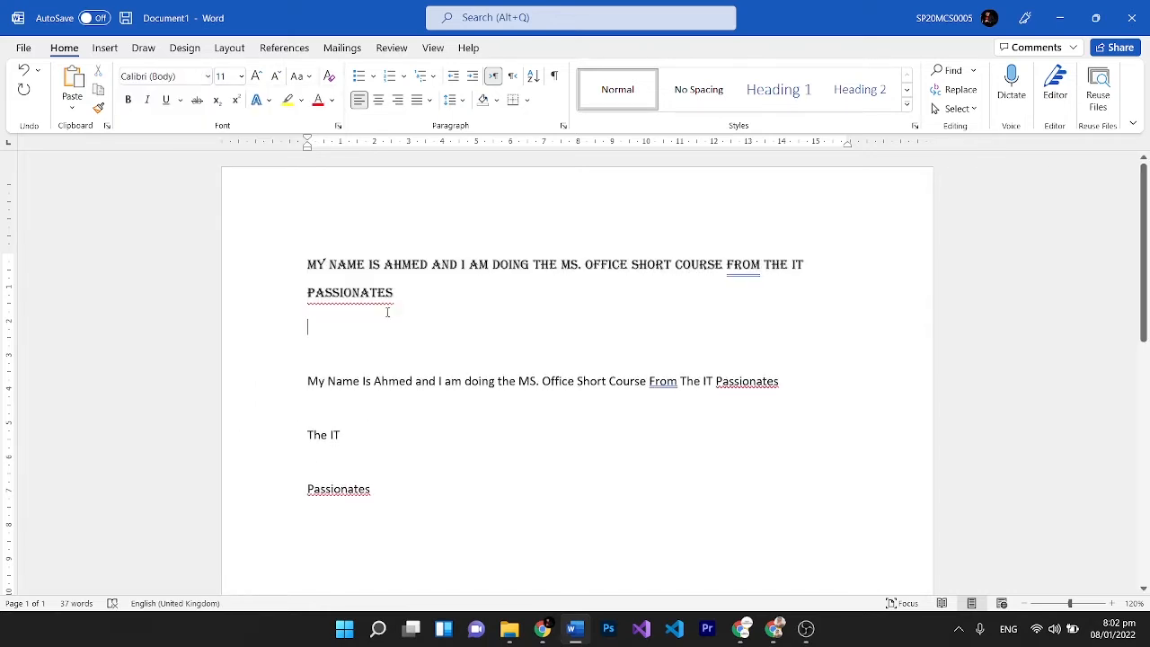
triple_click(371, 260)
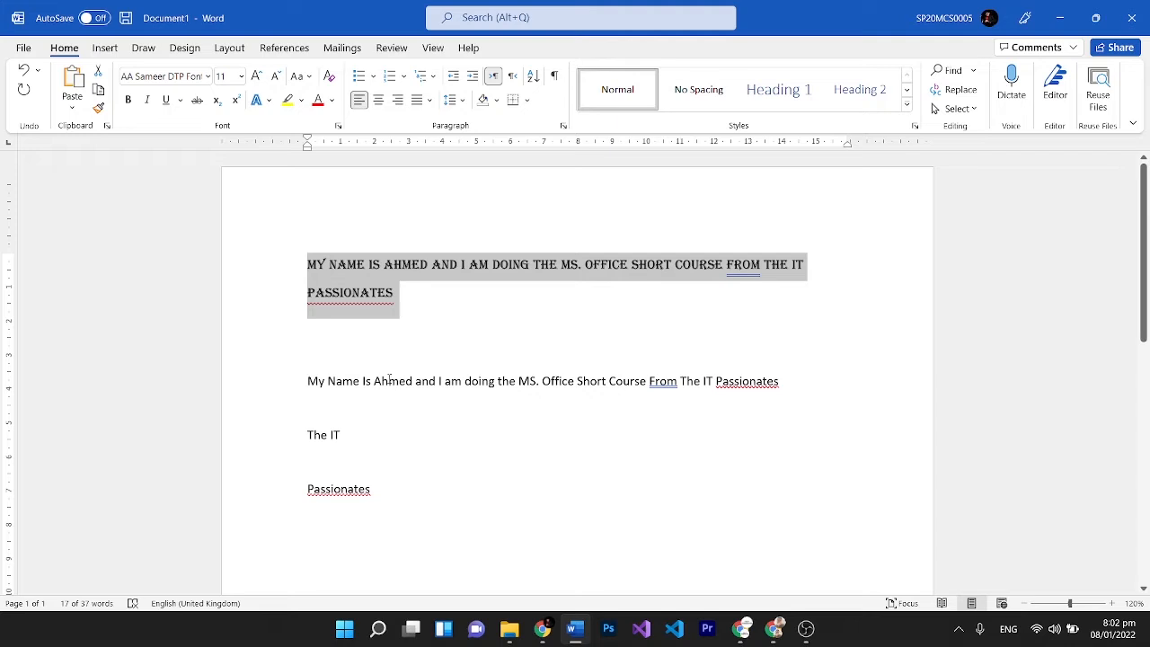
left_click_drag(390, 380, 474, 388)
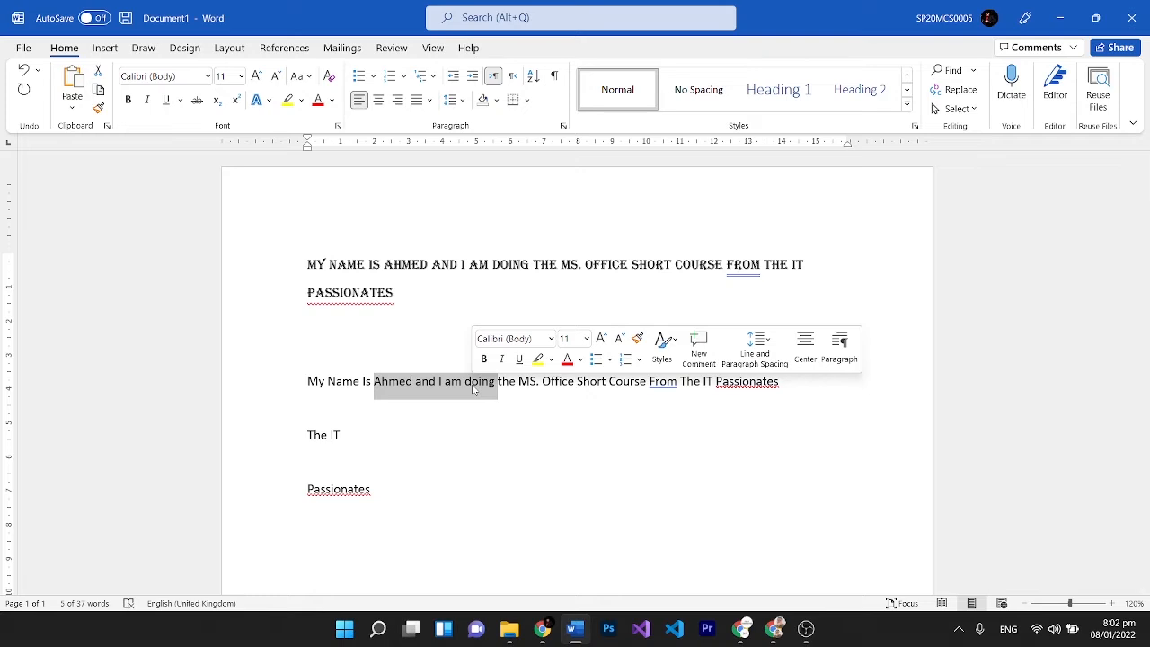
left_click(416, 383)
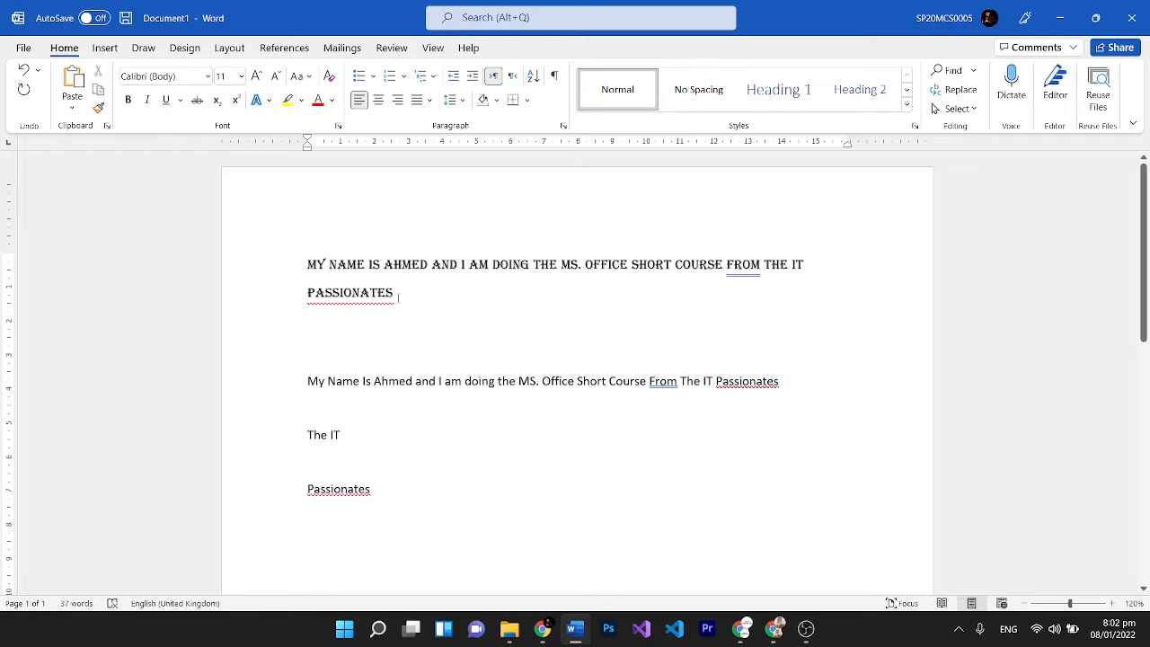
left_click_drag(398, 293, 419, 453)
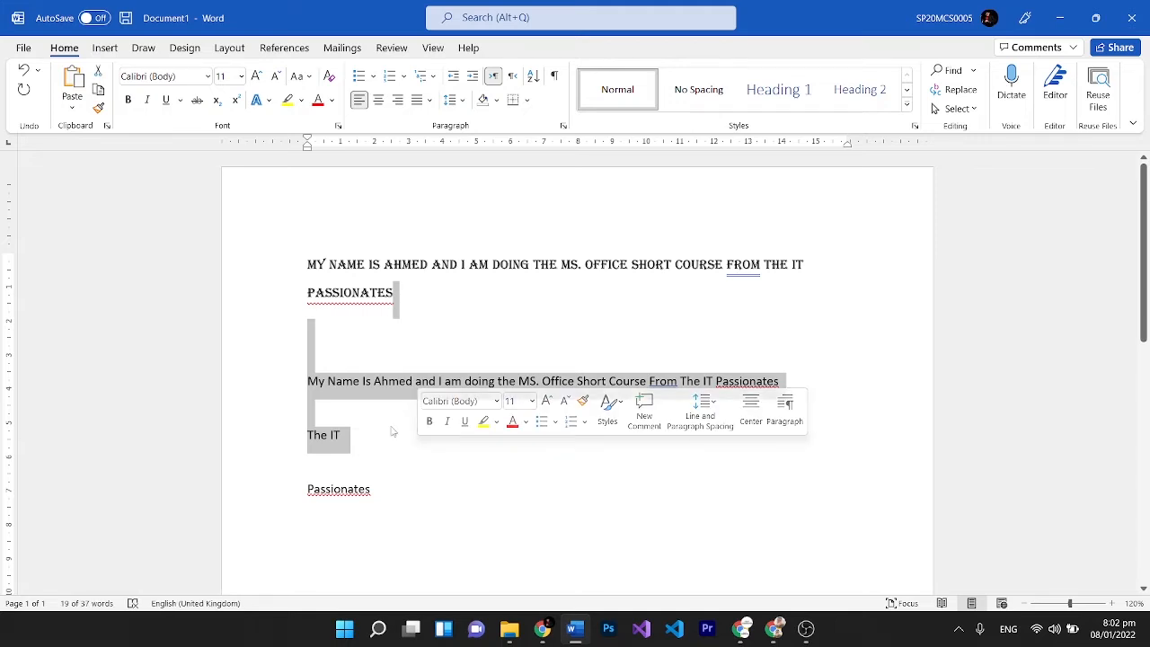
left_click(392, 433)
Set the font size of the whole first sentence to 18.
left_click_drag(408, 295, 218, 226)
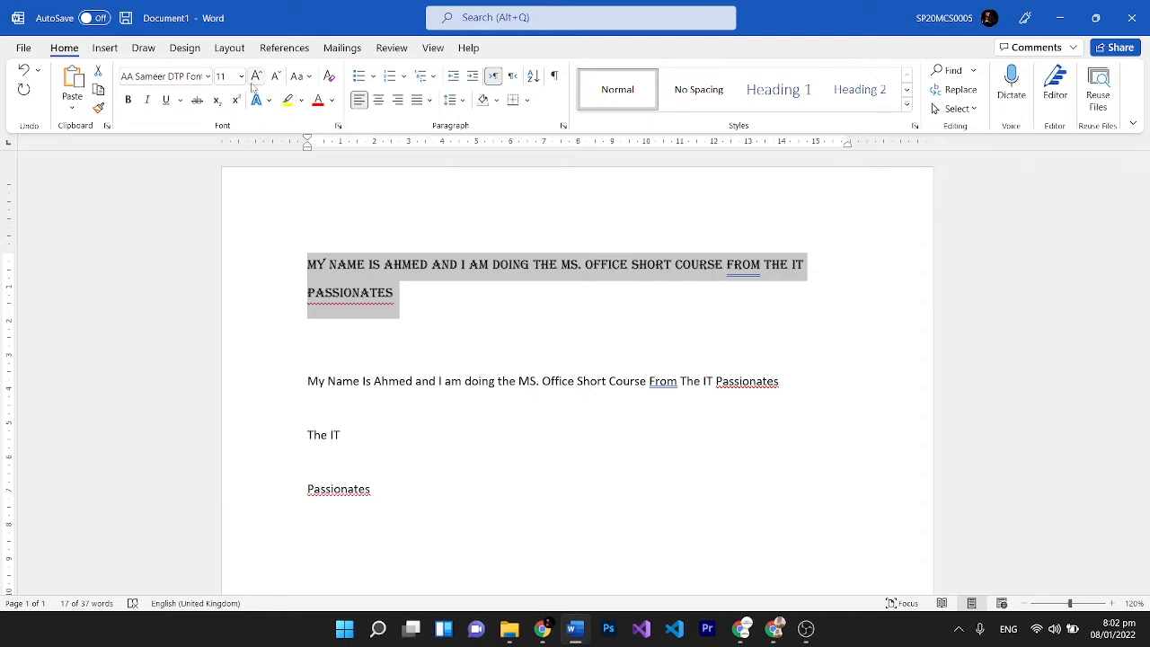
left_click(240, 77)
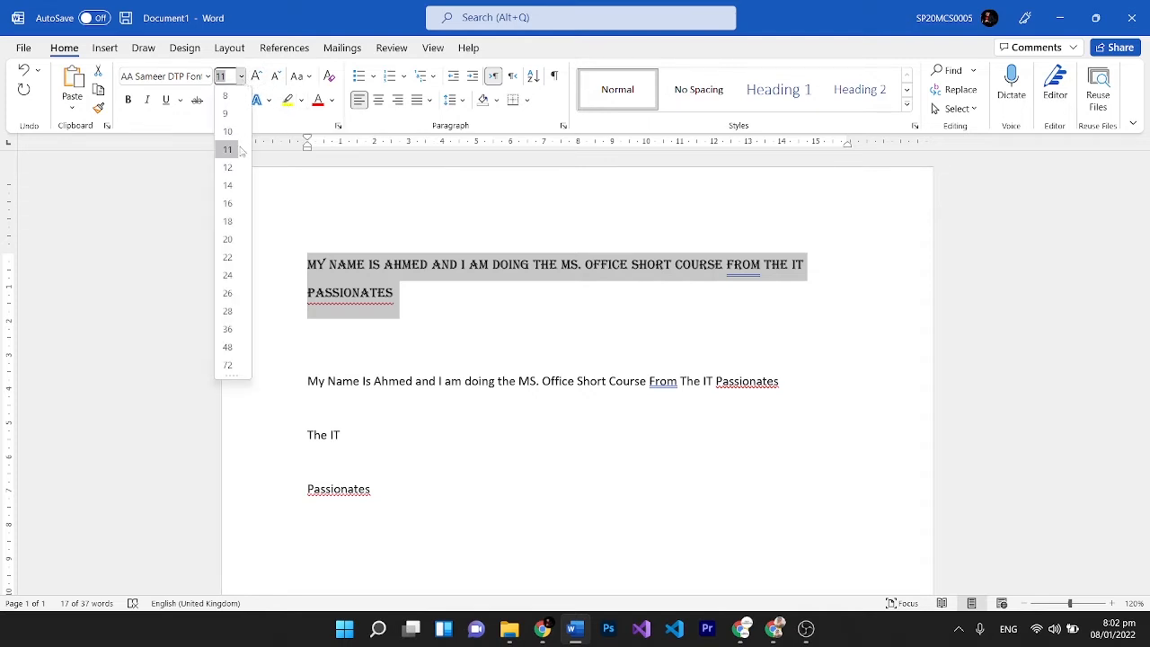
left_click(228, 221)
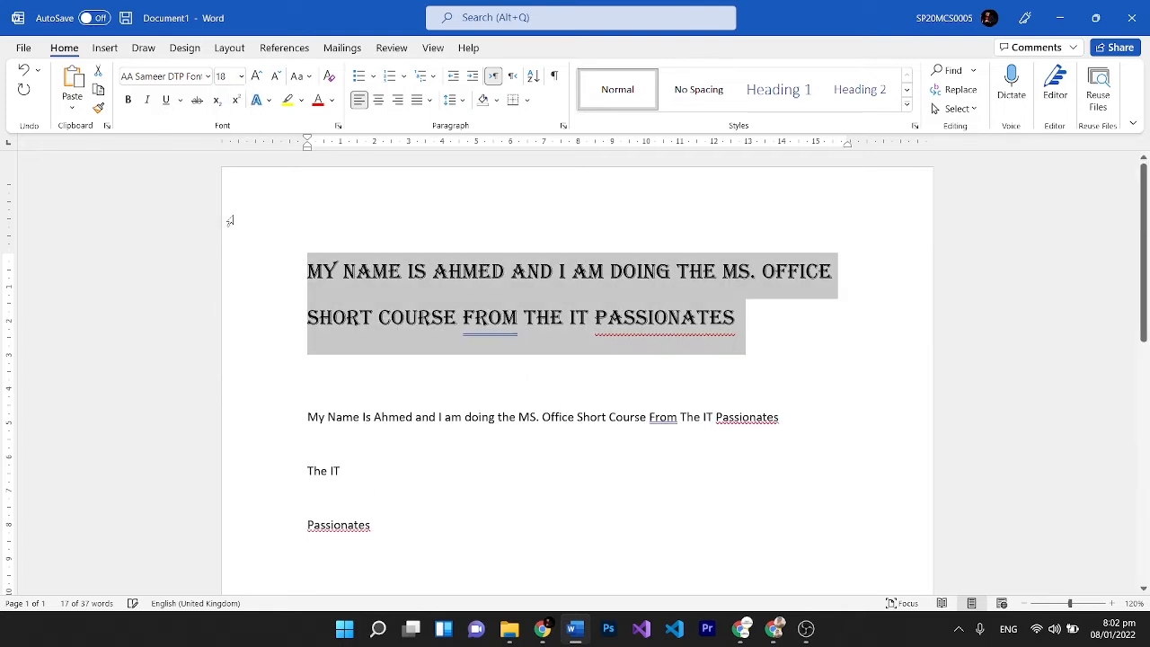
Try enlarging the first sentence's font stepwise to 26 and shrinking it back to 18.
left_click(256, 75)
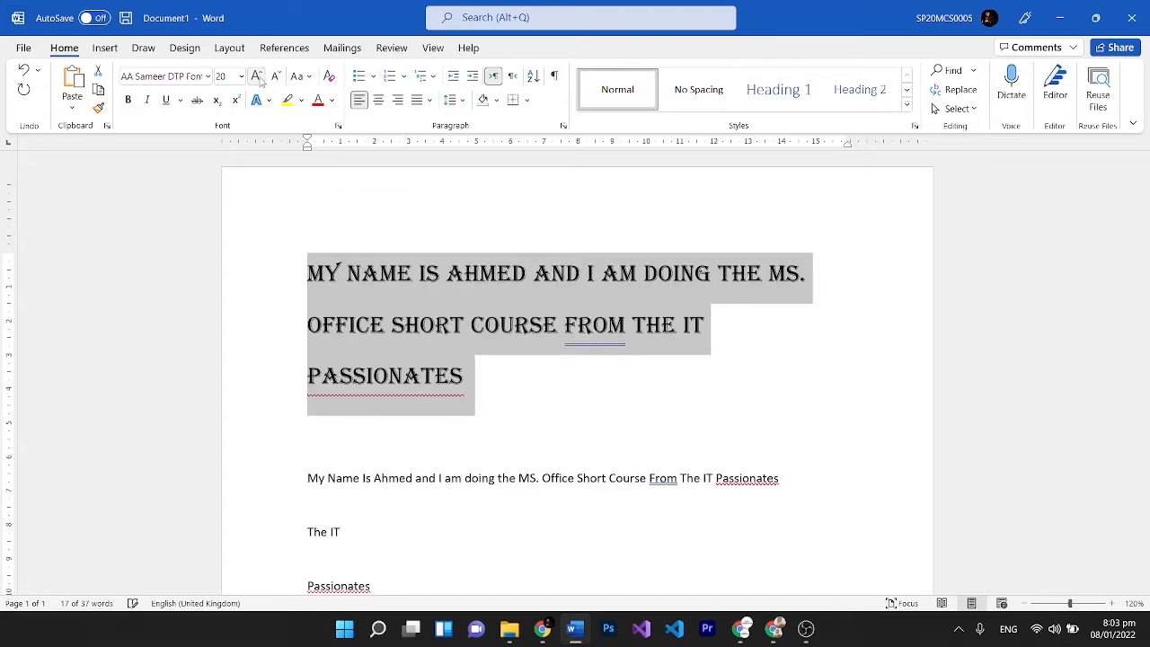
left_click(256, 76)
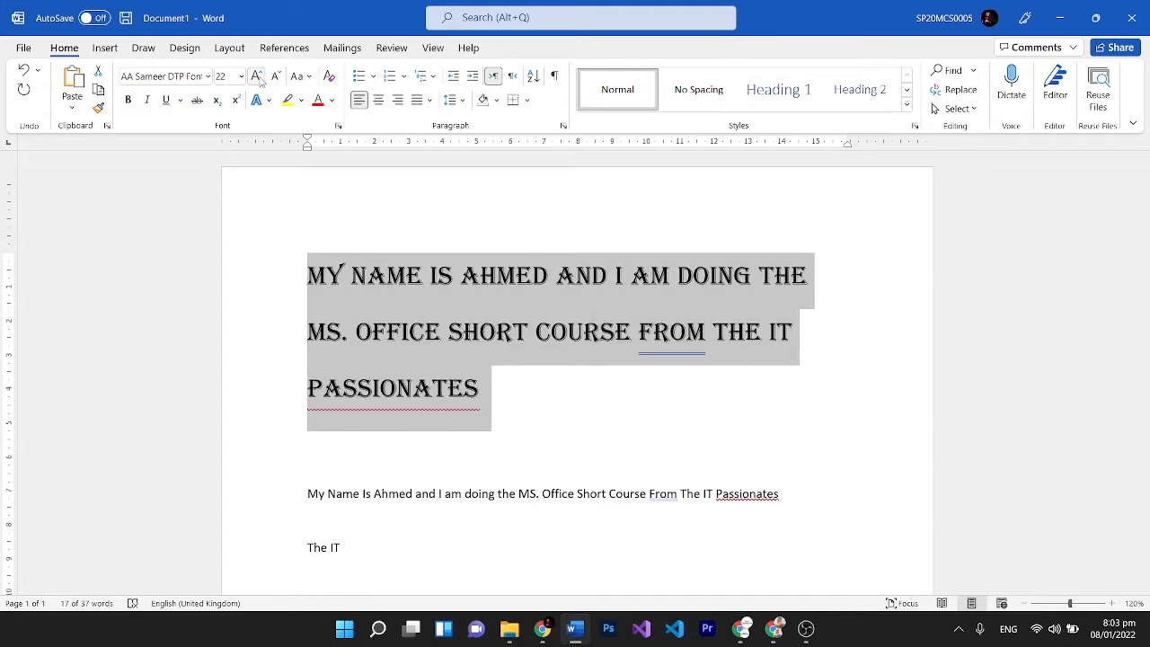
left_click(256, 76)
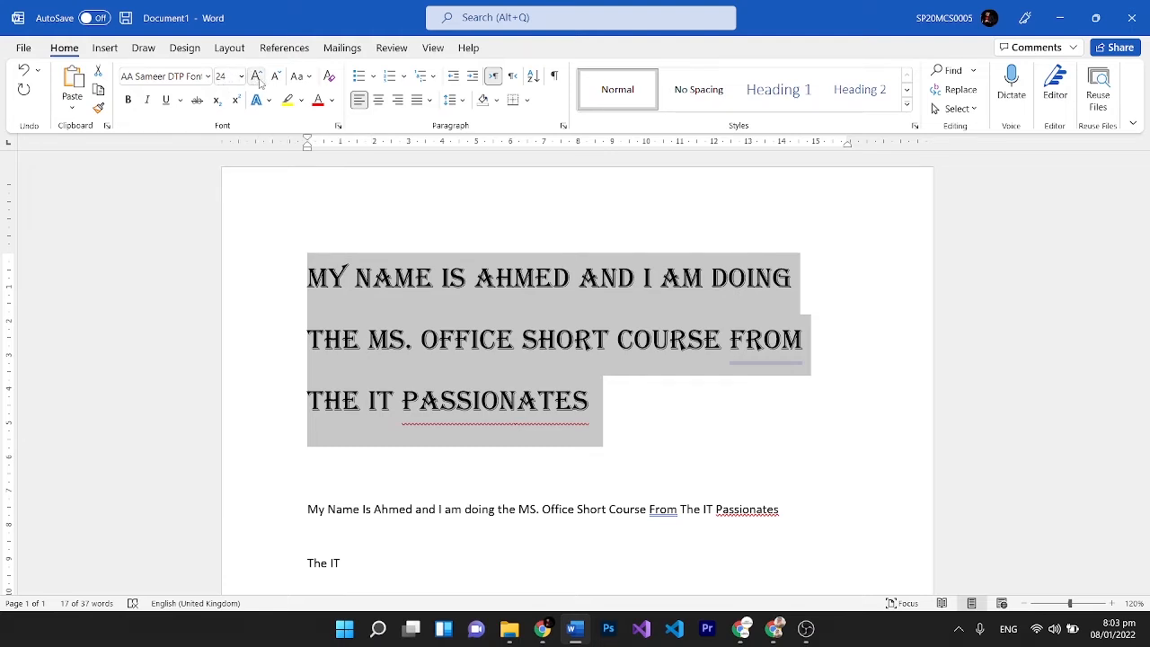
left_click(256, 75)
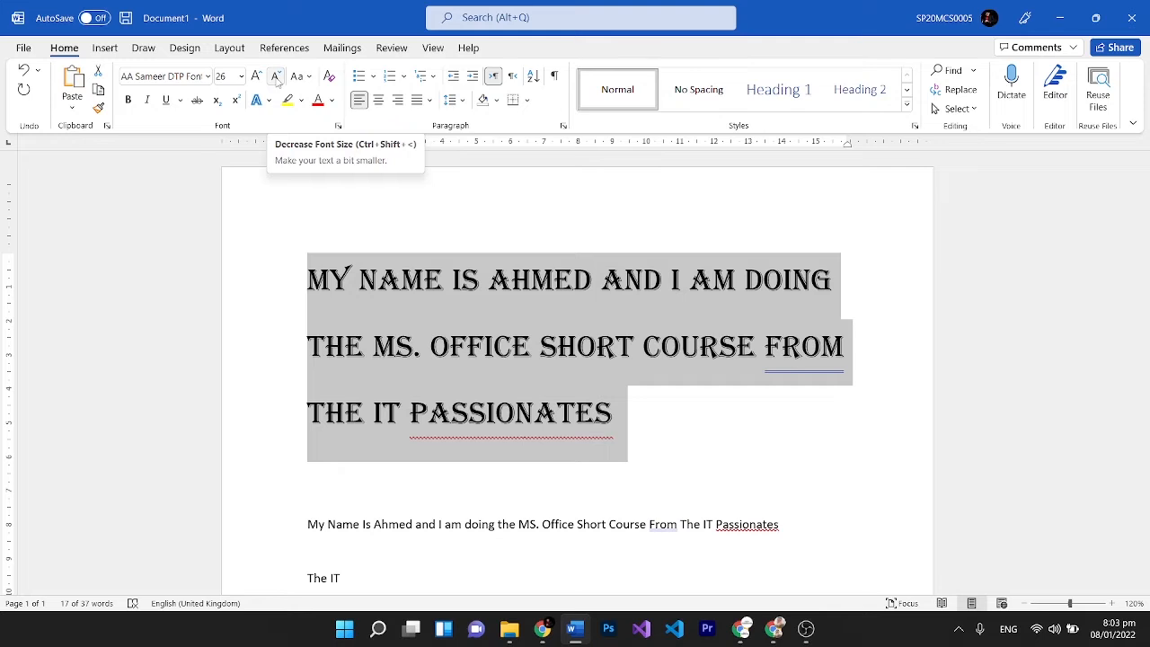
left_click(276, 76)
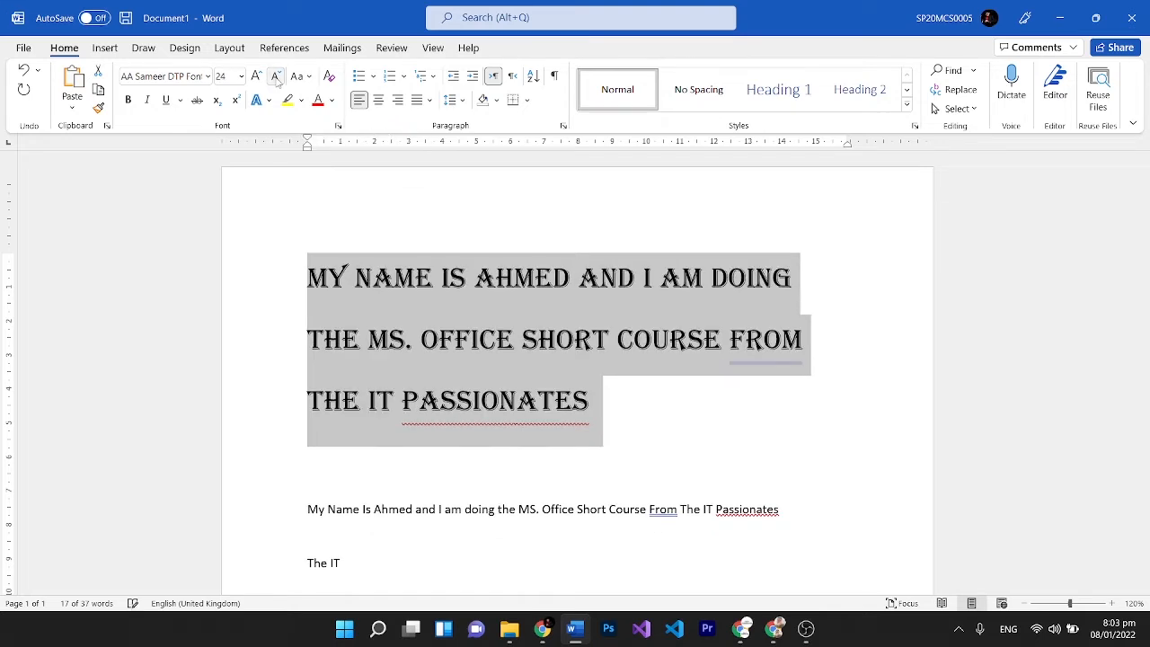
left_click(276, 77)
left_click(276, 76)
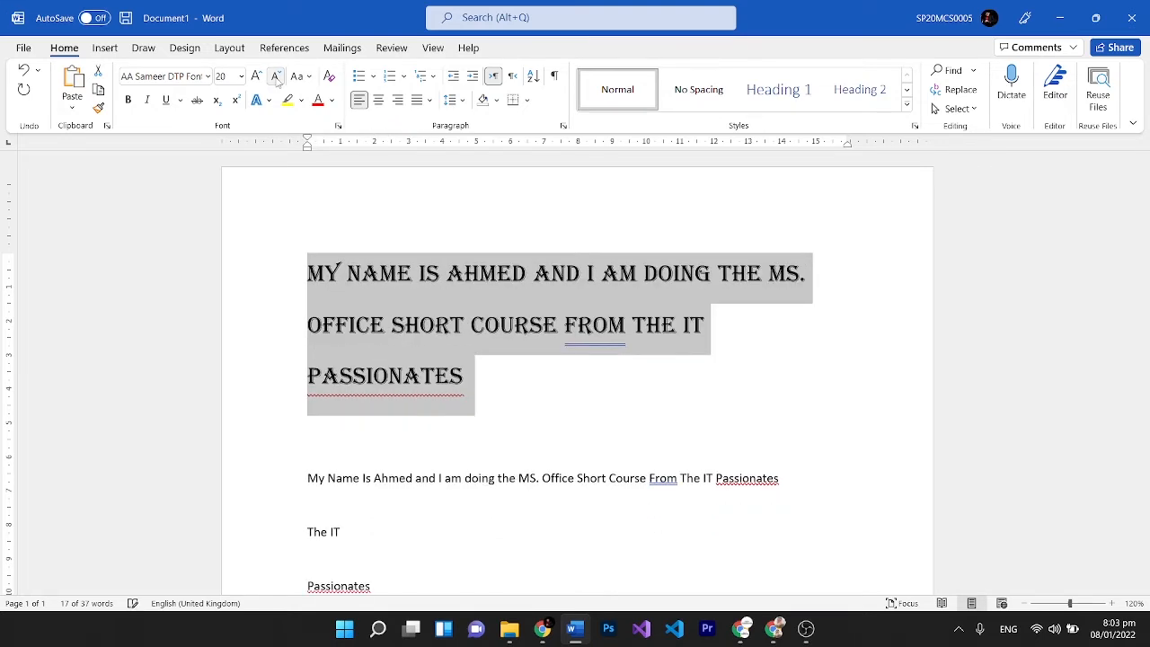
left_click(276, 76)
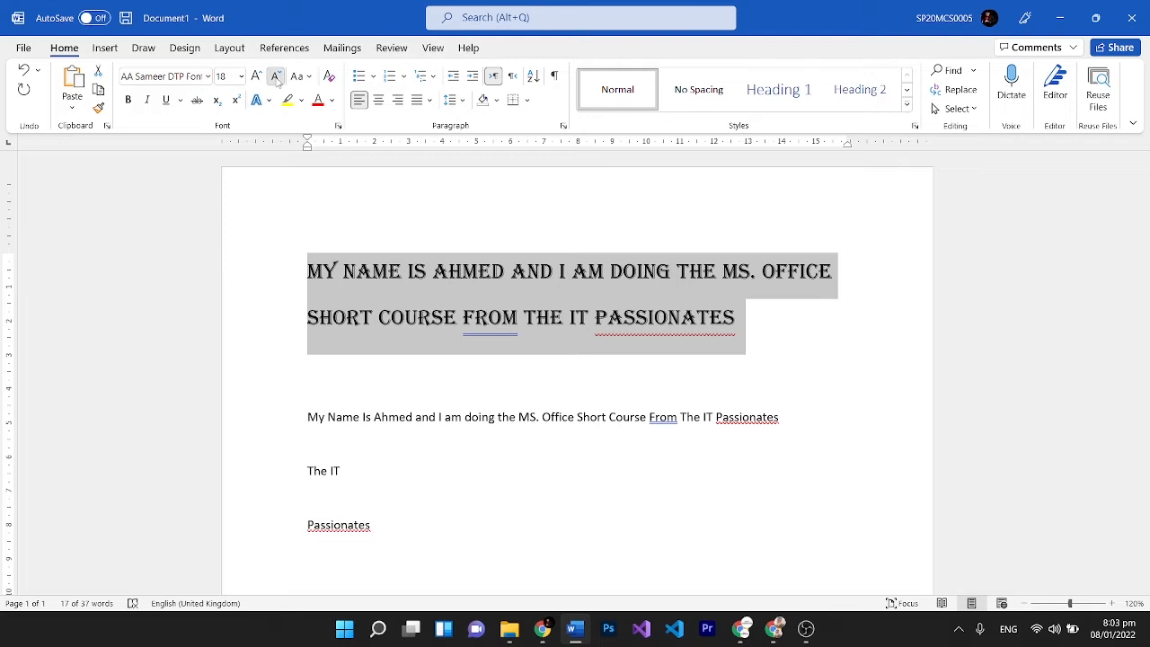
Reduce the first sentence's font size stepwise to 14, raise it to 16, and clear the selection.
left_click(275, 77)
left_click(276, 76)
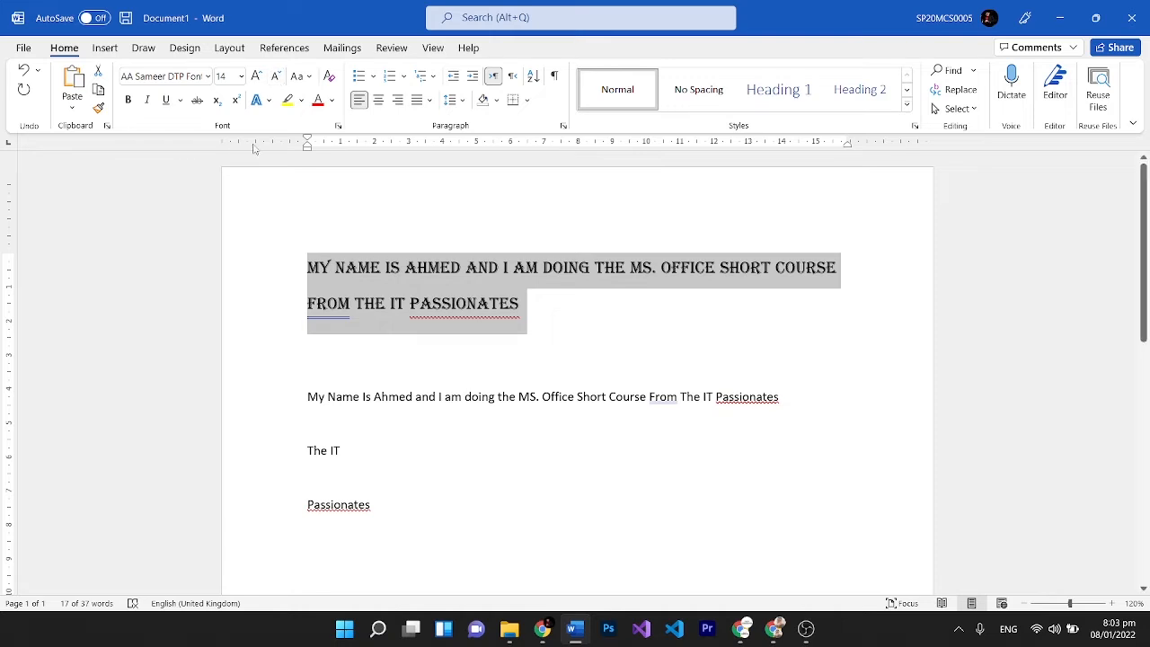
left_click(256, 77)
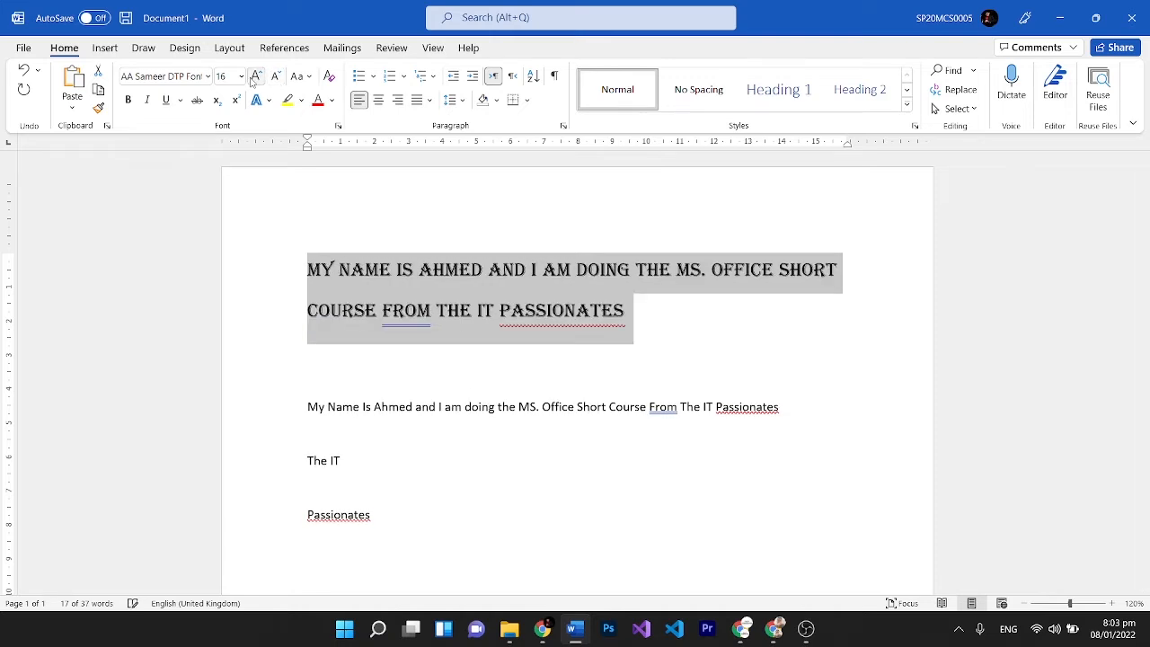
left_click(464, 352)
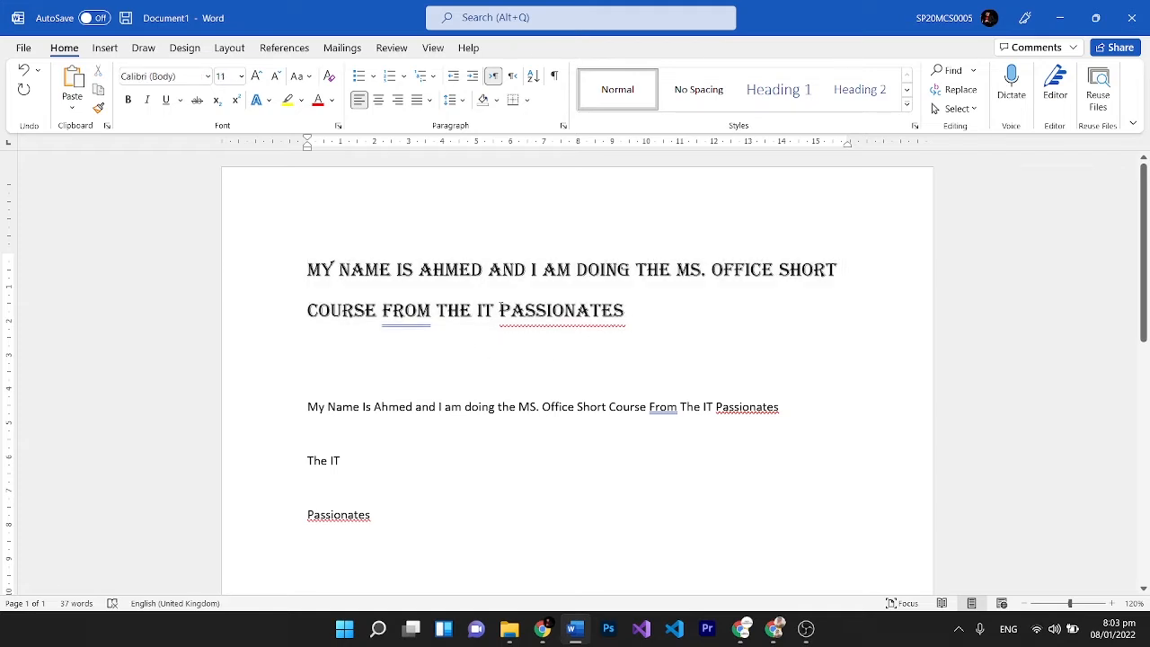
Insert a new line above the first sentence and enter the heading "MY INFORMATION" there.
left_click_drag(635, 323, 97, 225)
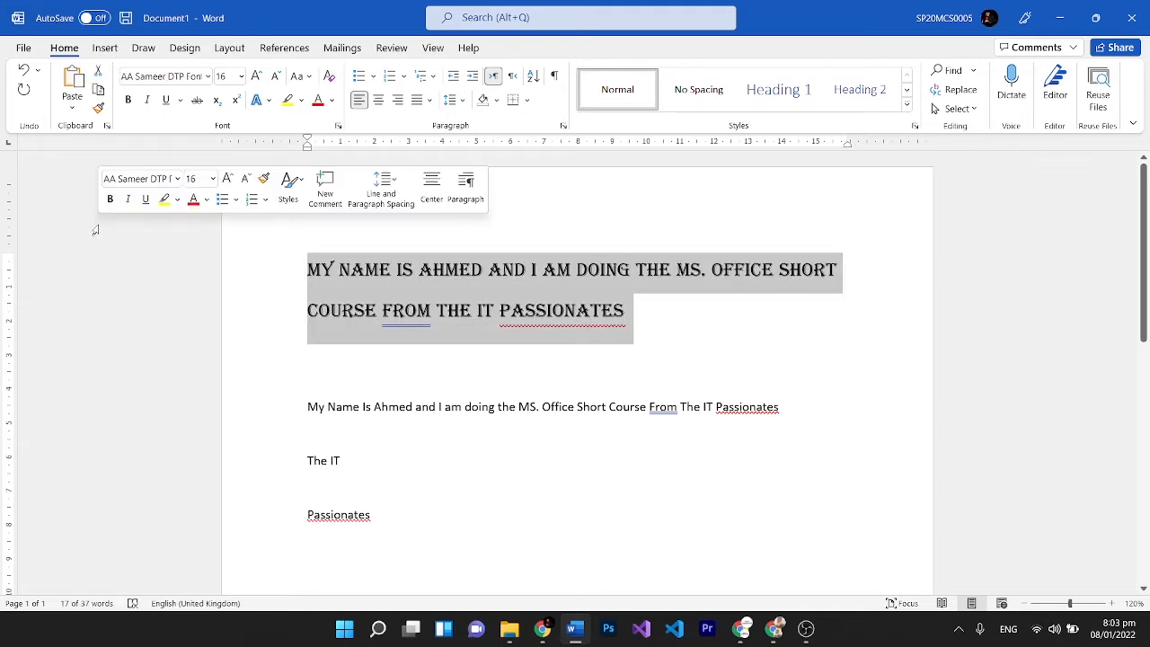
left_click(344, 329)
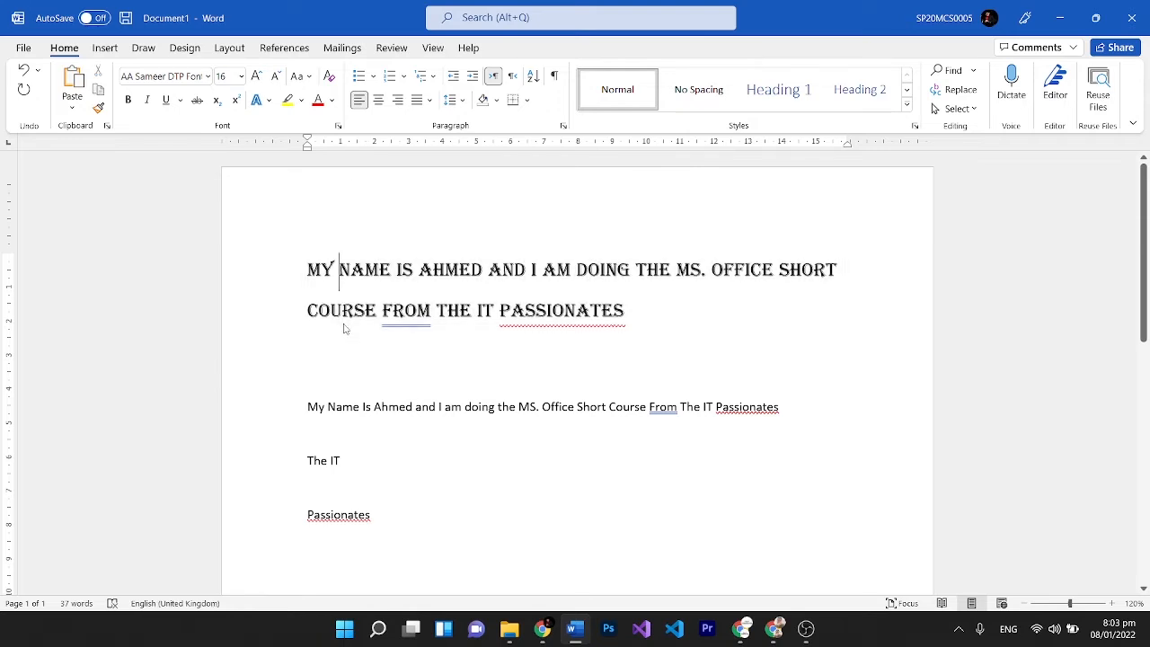
key("Left")
key("Home")
key("Return")
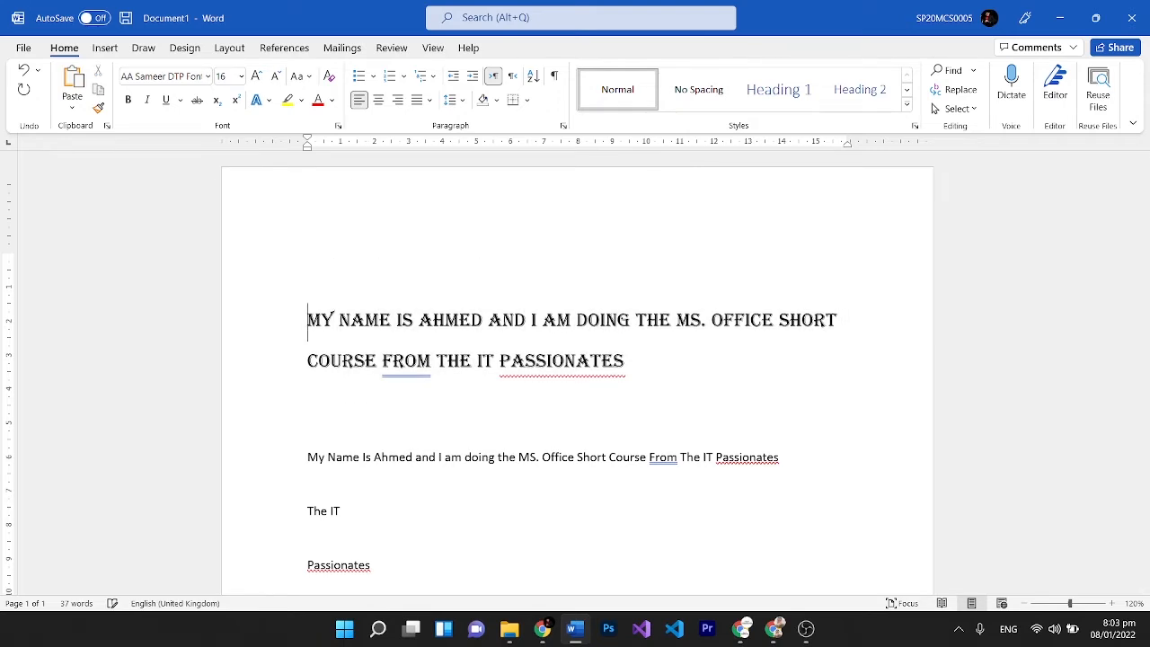
key("Up")
type("MY INFORM")
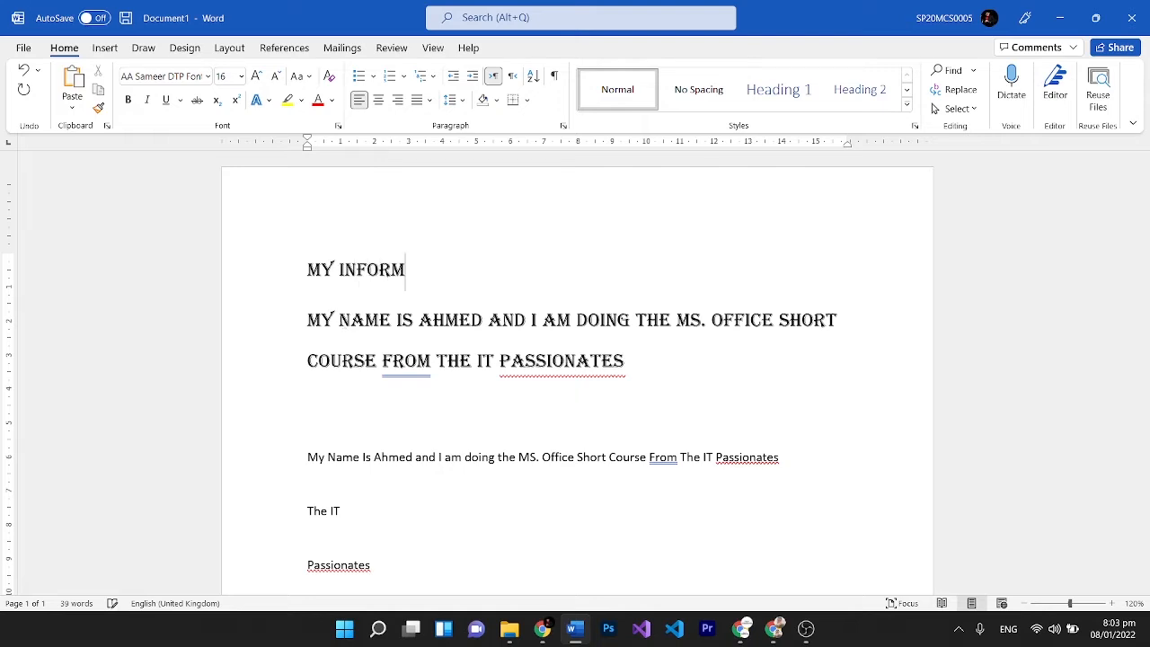
type("ATION")
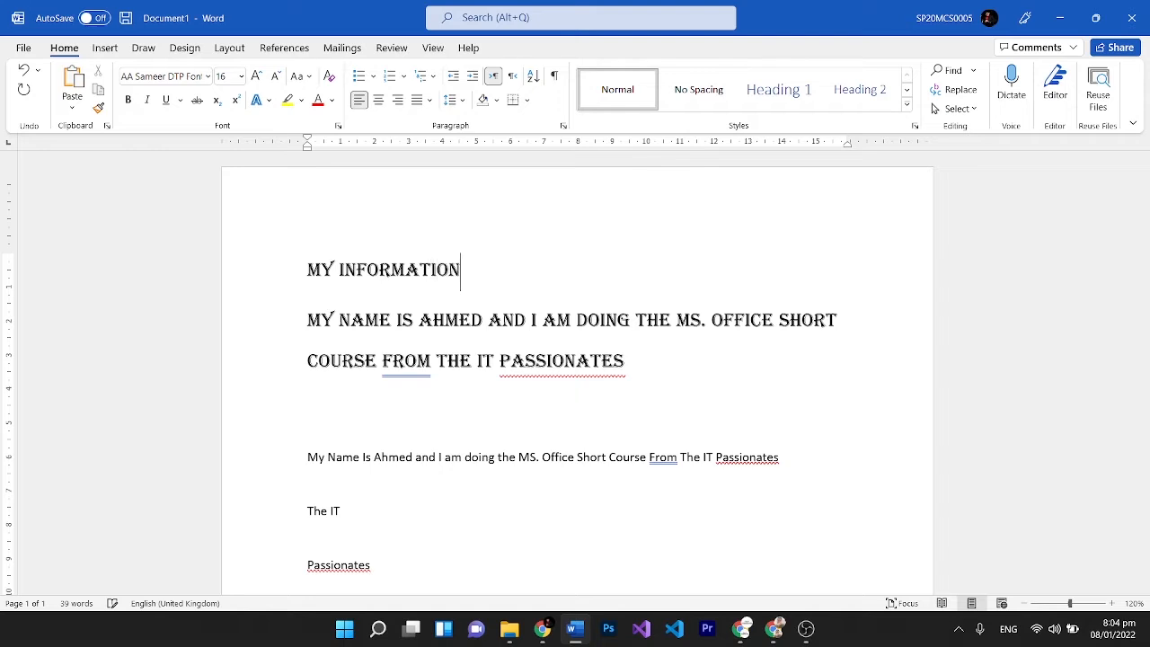
Make the "MY INFORMATION" heading bold and increase its font size stepwise to 20.
key("shift+Home")
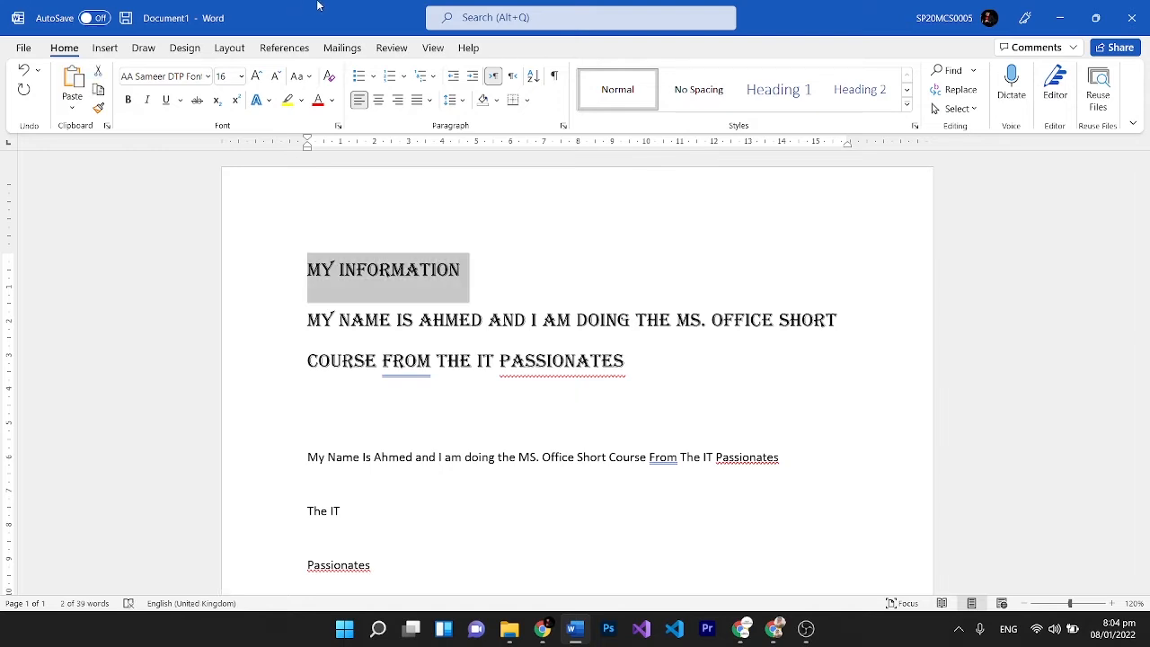
left_click(128, 99)
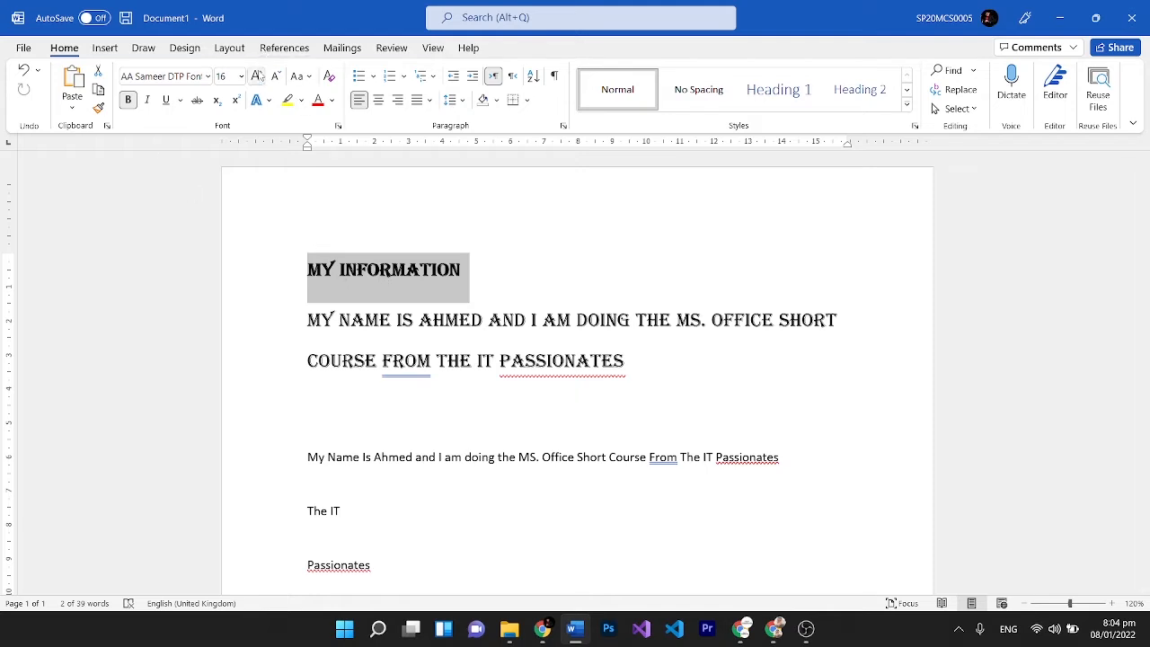
left_click(257, 75)
left_click(257, 76)
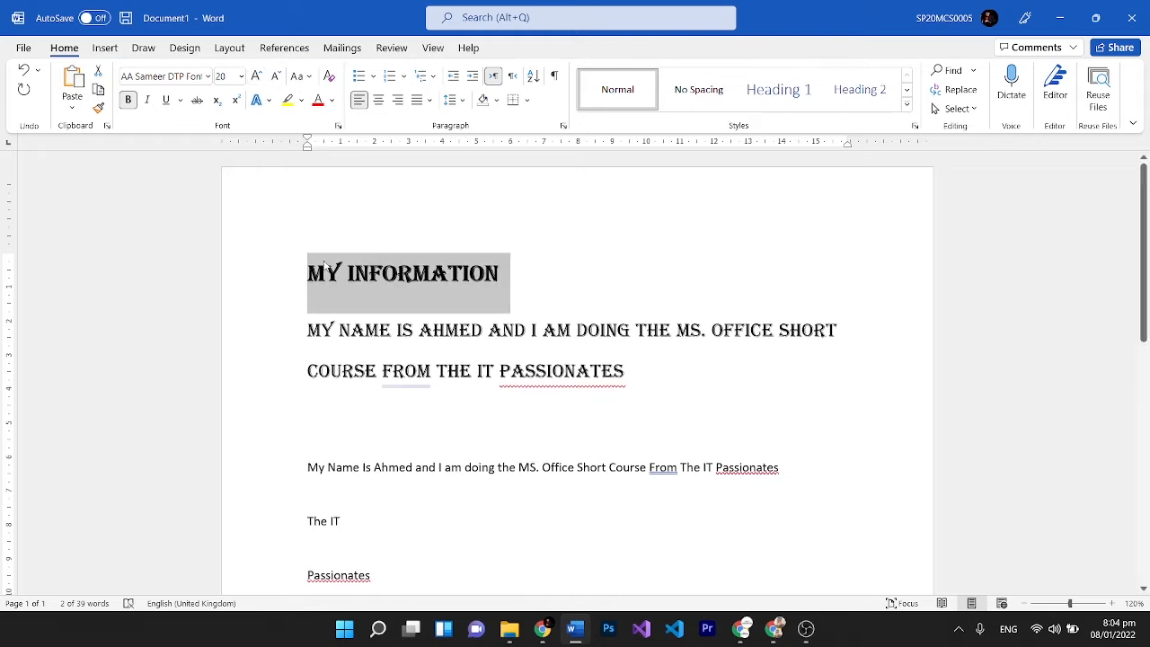
Make the "MY INFORMATION" heading italic and give it a thick underline.
left_click(147, 100)
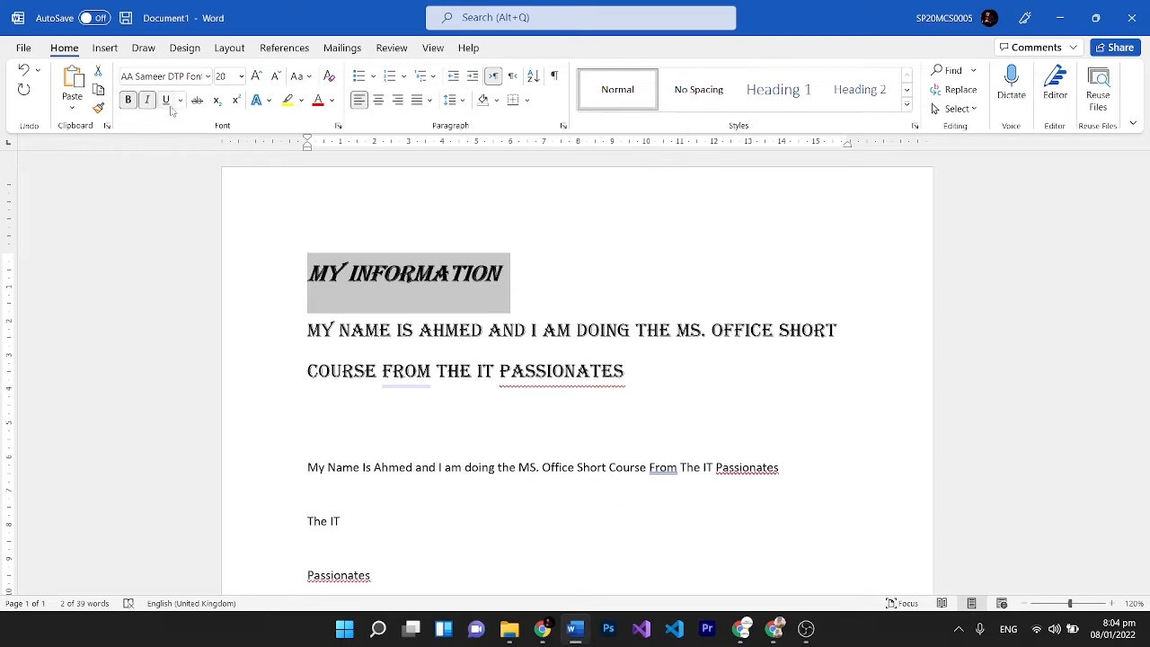
left_click(167, 100)
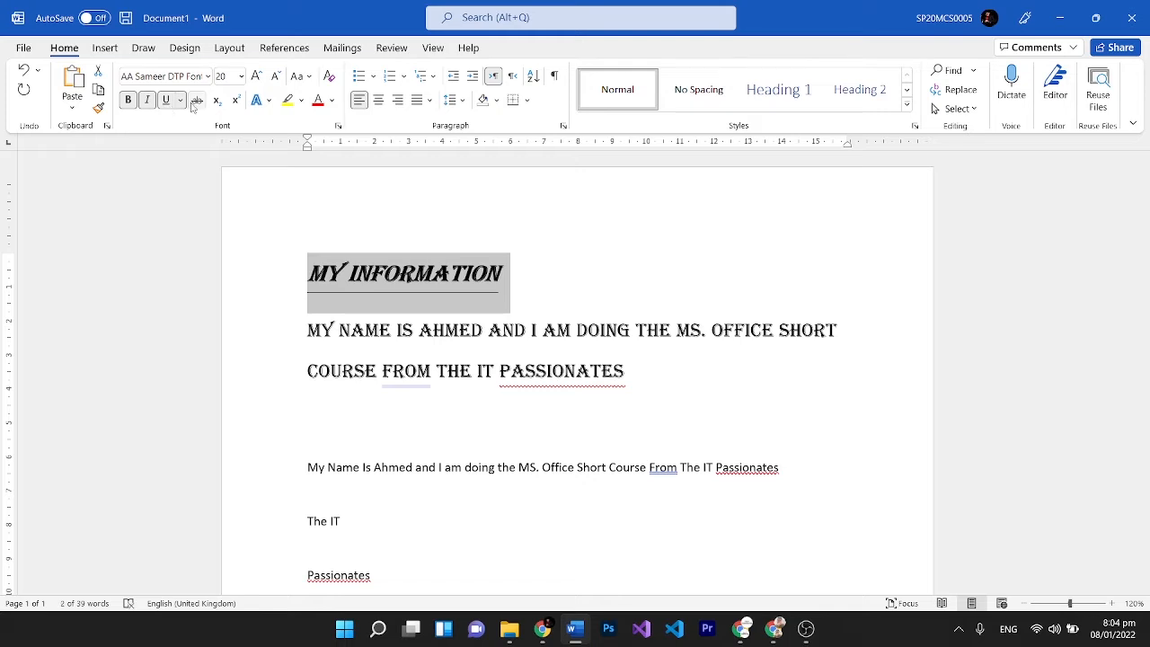
left_click(181, 101)
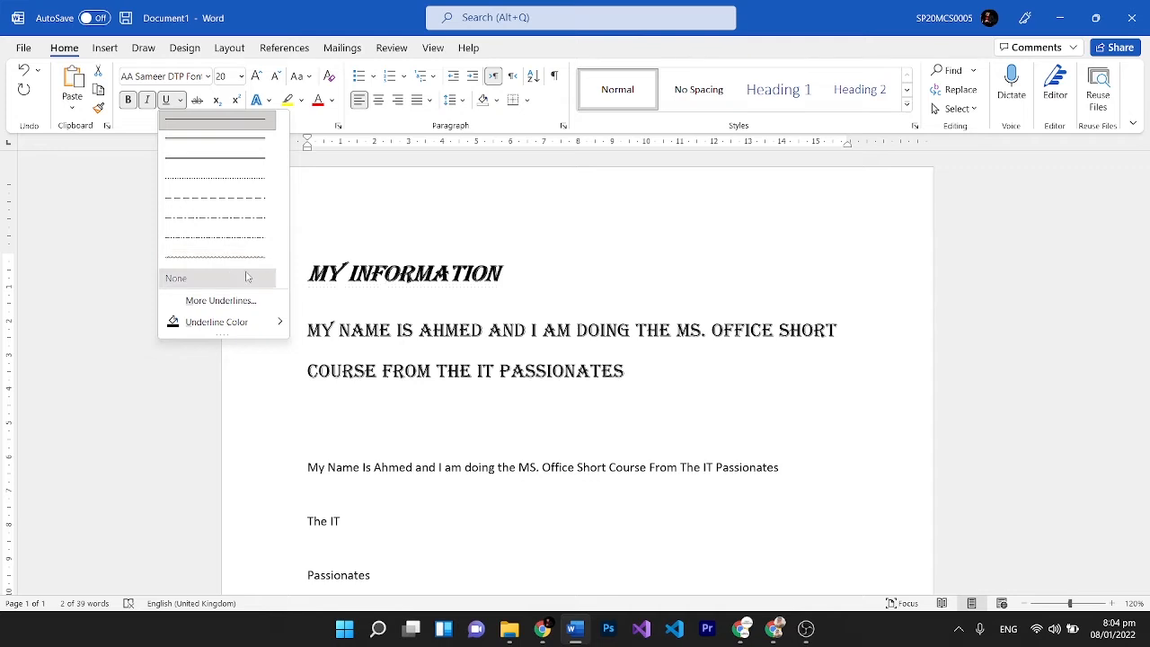
left_click(230, 161)
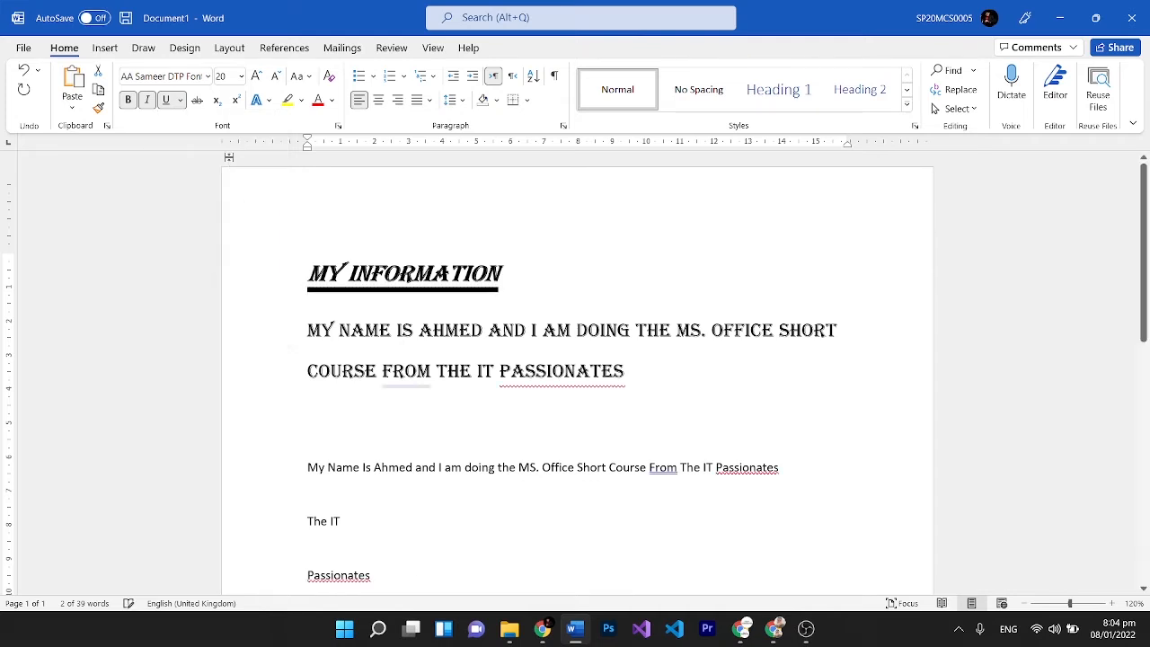
Look through the full font settings for the heading, close them without changes, and clear the selection.
left_click(181, 100)
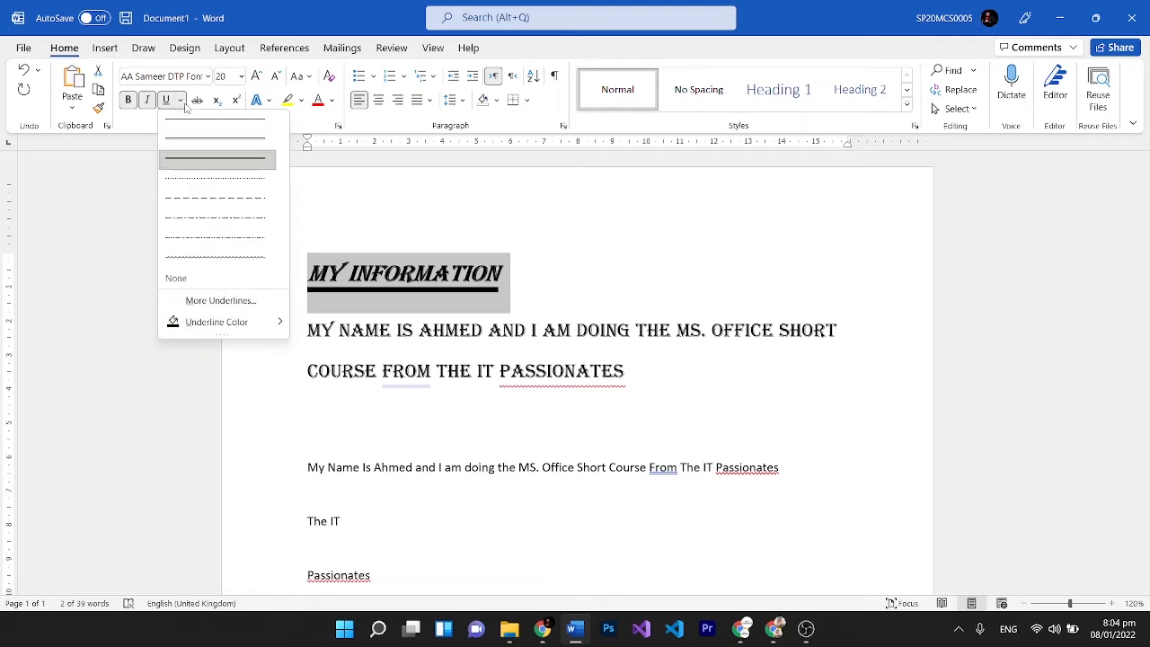
left_click(256, 297)
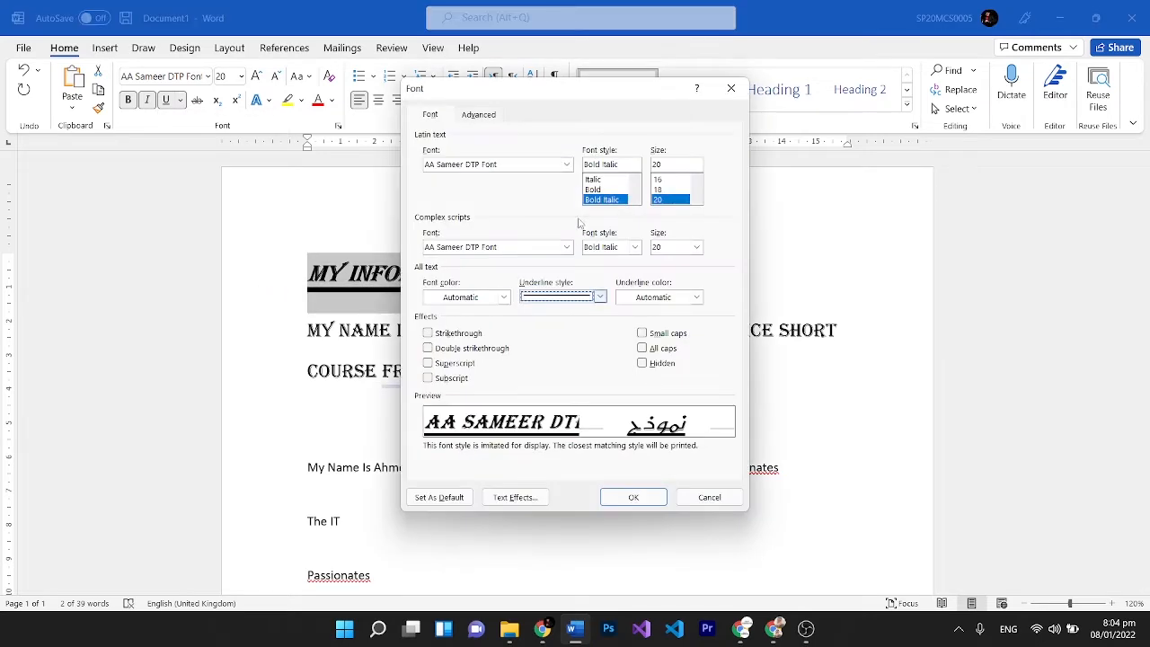
left_click(567, 164)
left_click(567, 164)
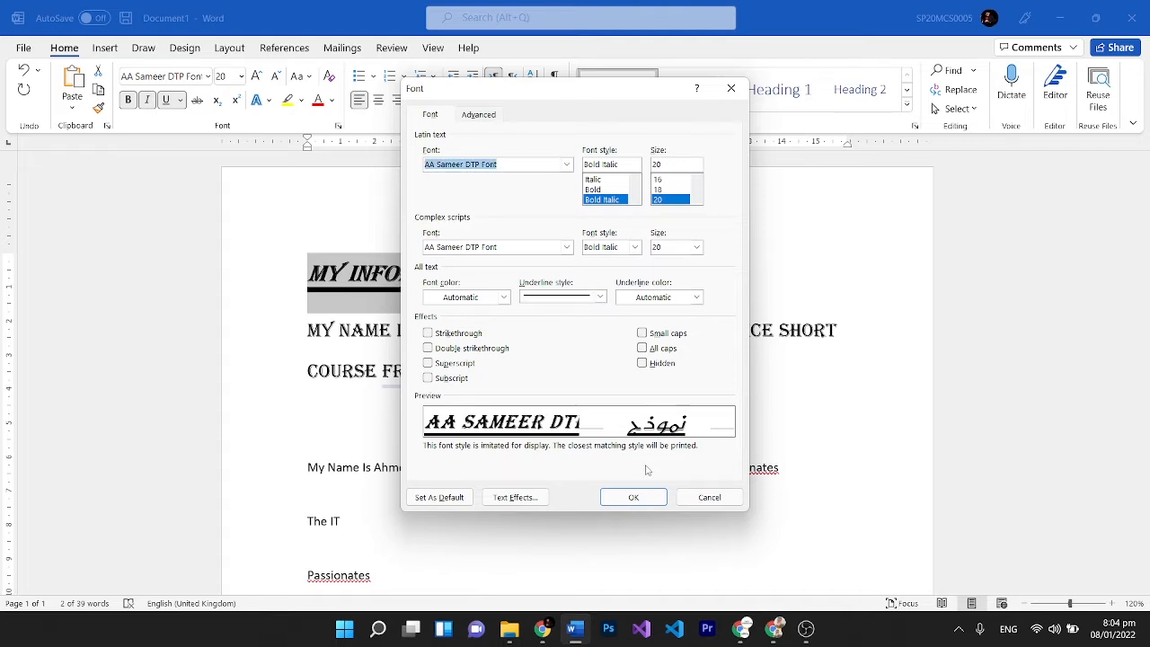
left_click(643, 497)
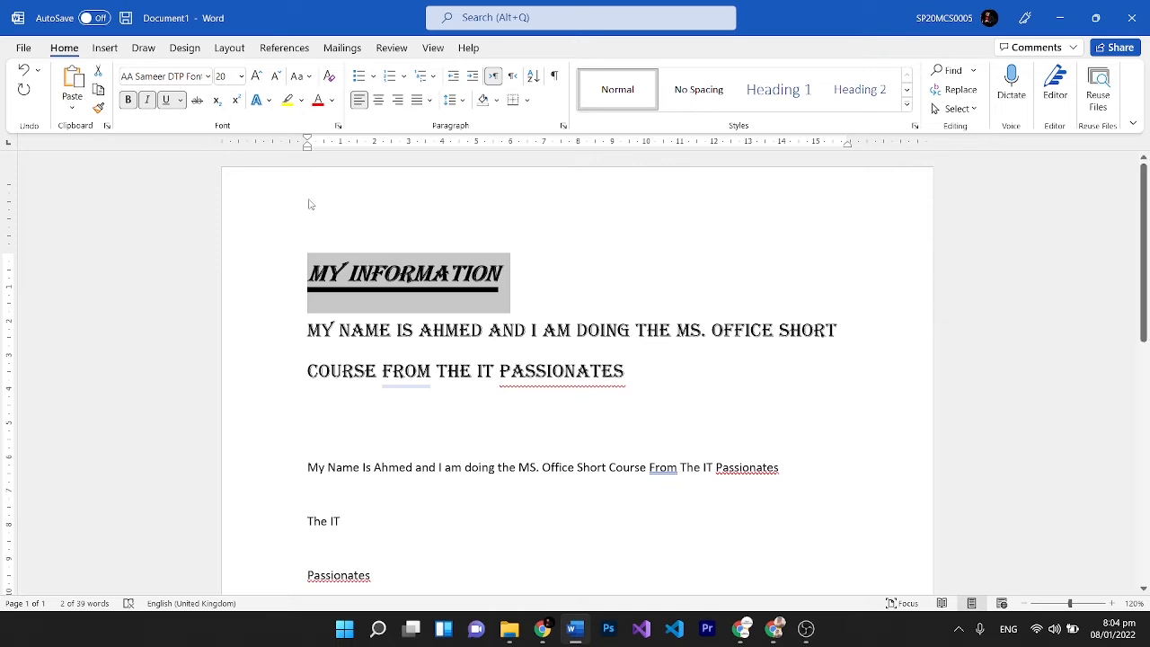
left_click(542, 401)
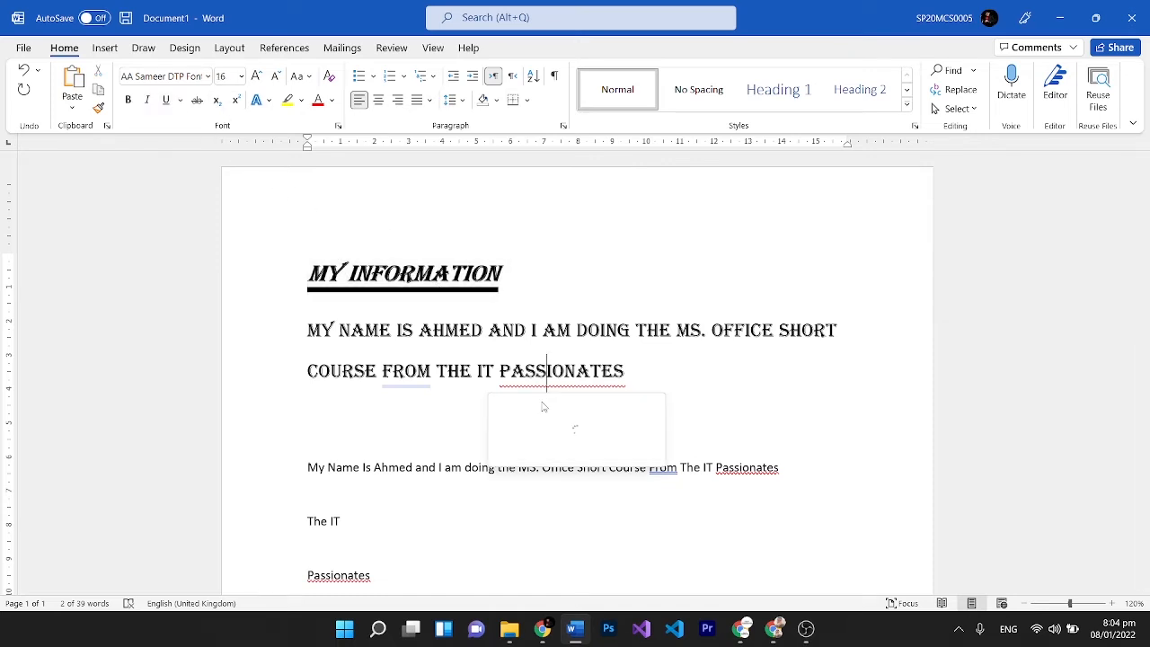
Generate placeholder text on the line below "Passionates" with =lorem().
left_click(511, 506)
key("Down")
key("Down")
key("Down")
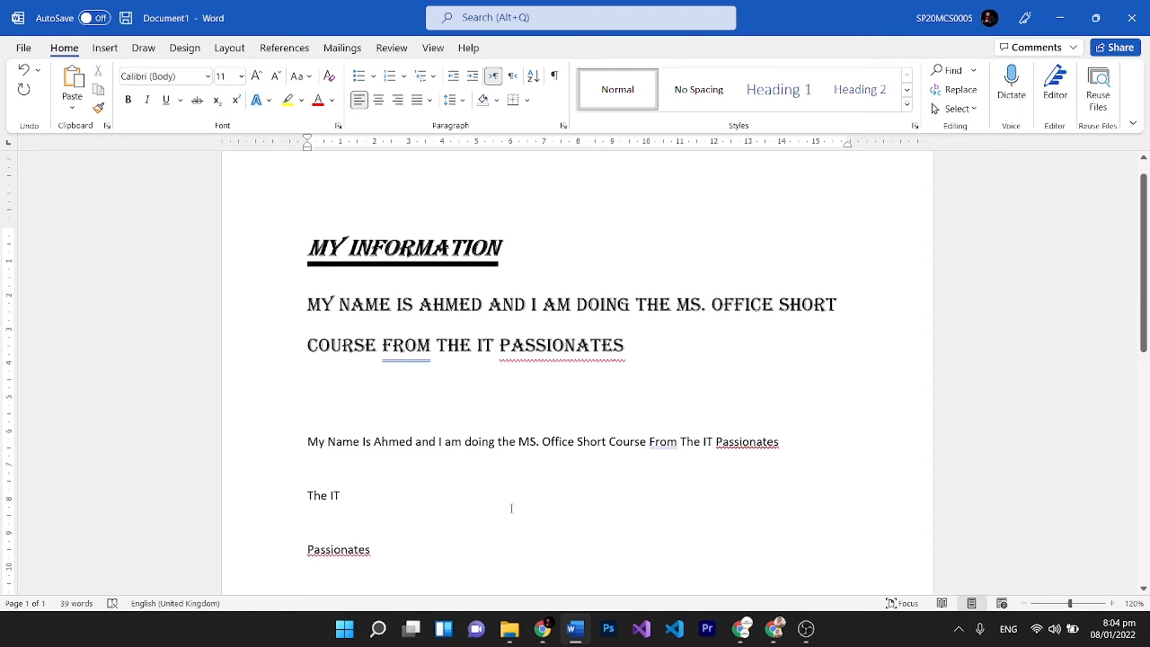
type("=")
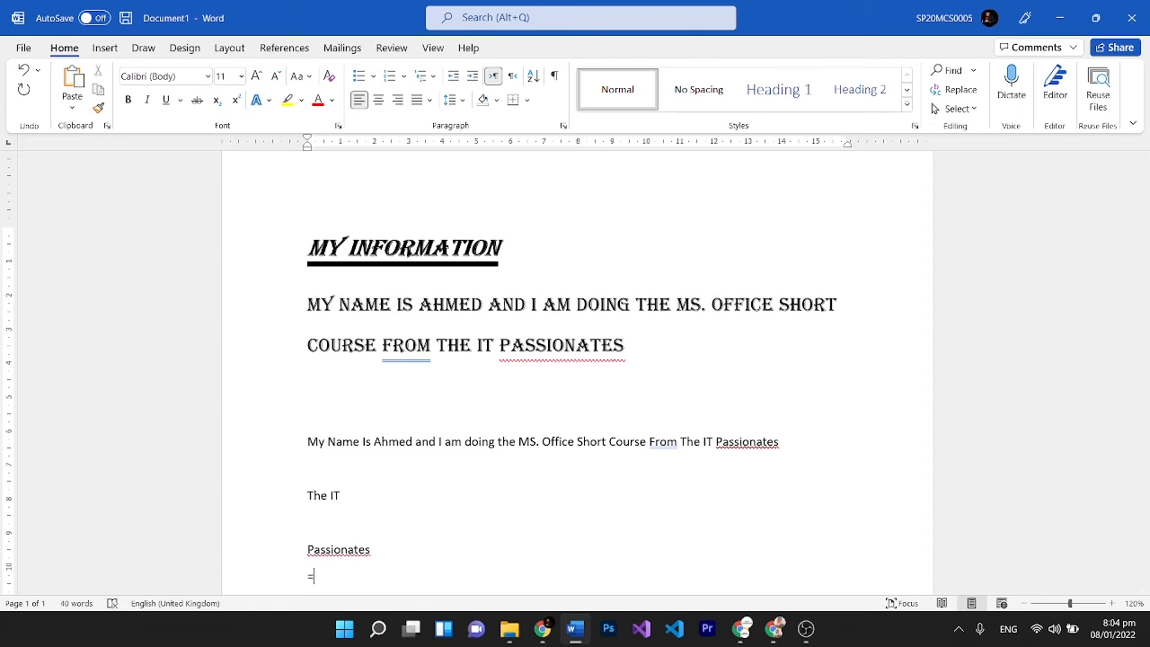
type("lorem()")
key("Return")
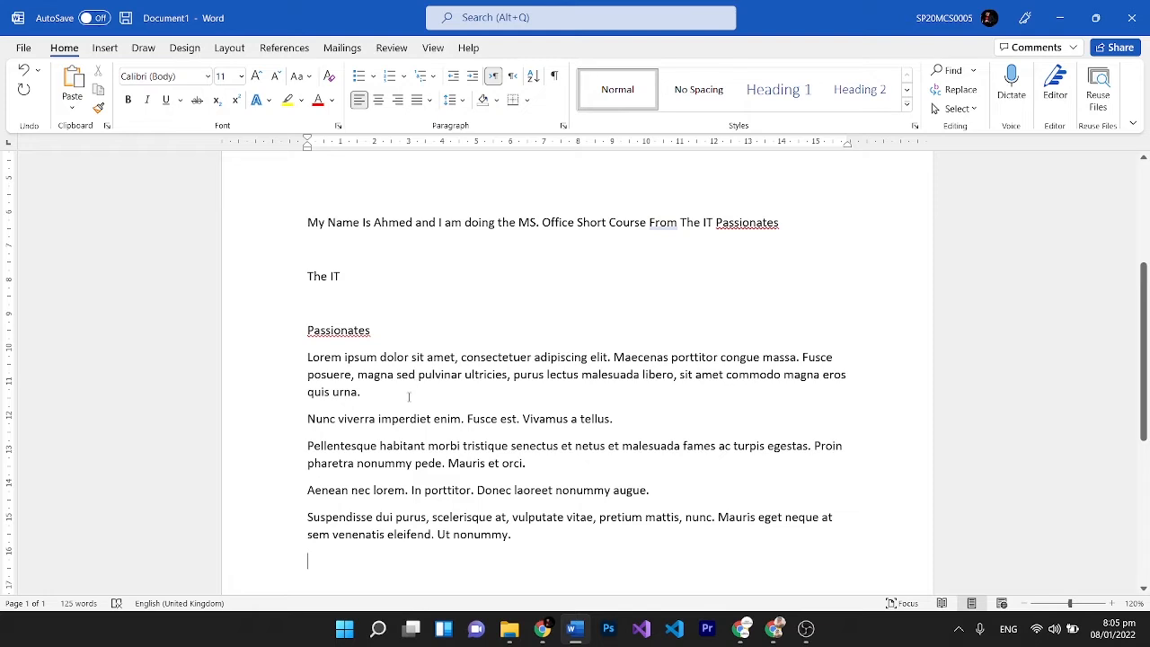
Join the five lorem placeholder paragraphs into one continuous paragraph by removing the breaks between them.
key("Right")
key("BackSpace")
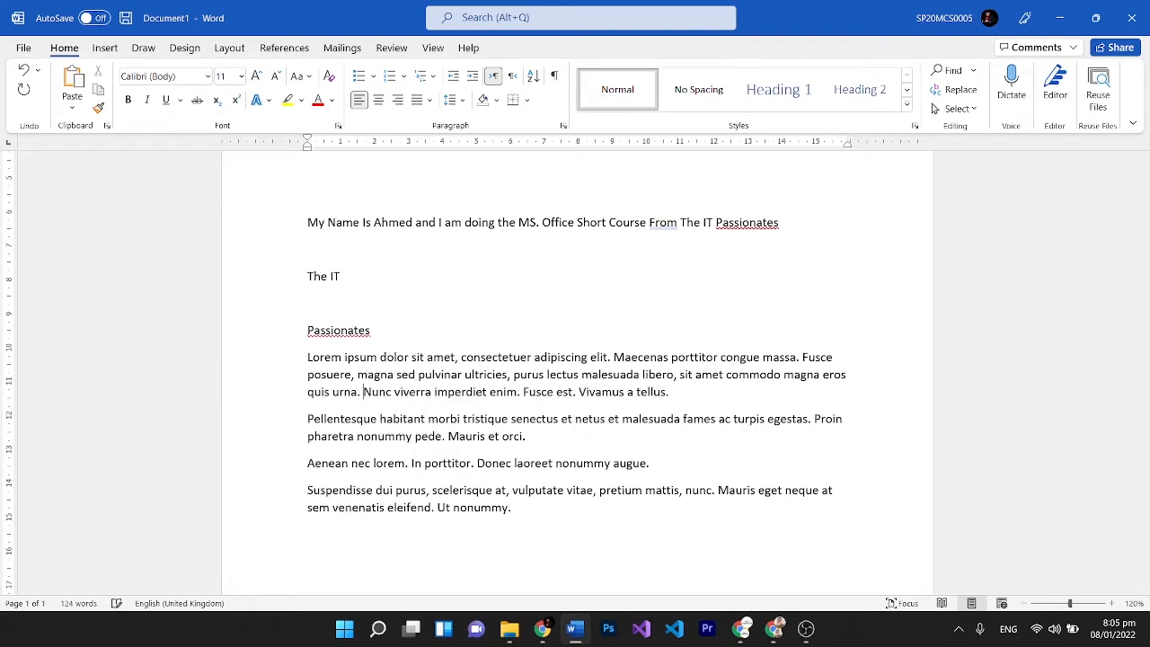
left_click(685, 400)
key("Right")
key("BackSpace")
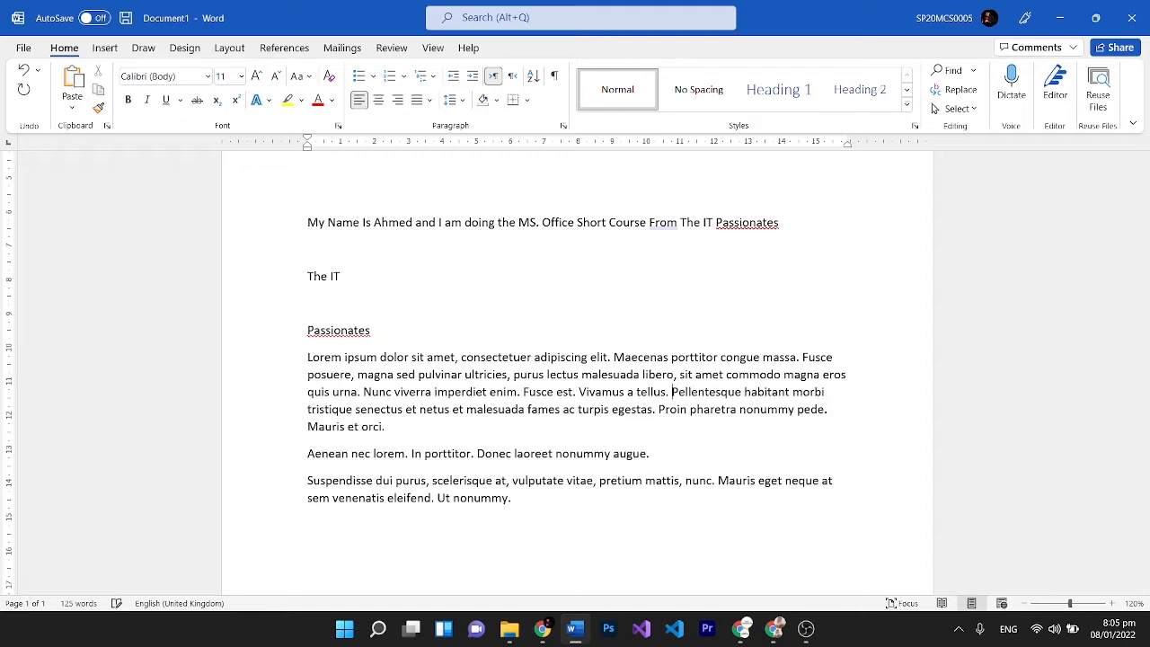
left_click(423, 429)
key("Right")
key("BackSpace")
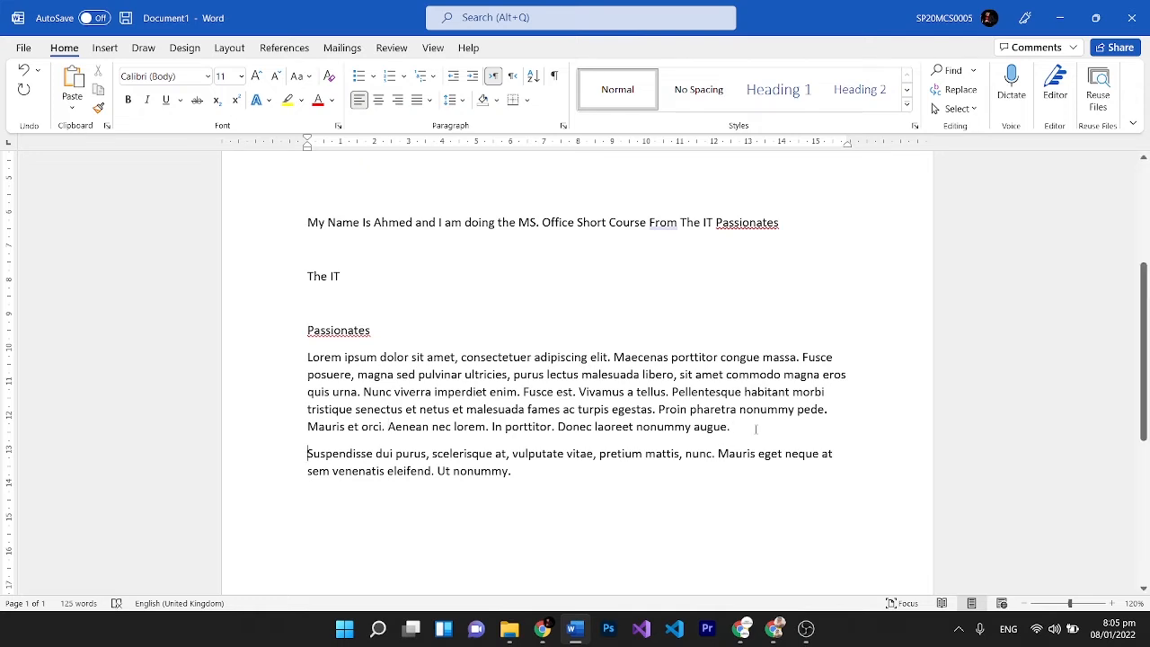
key("BackSpace")
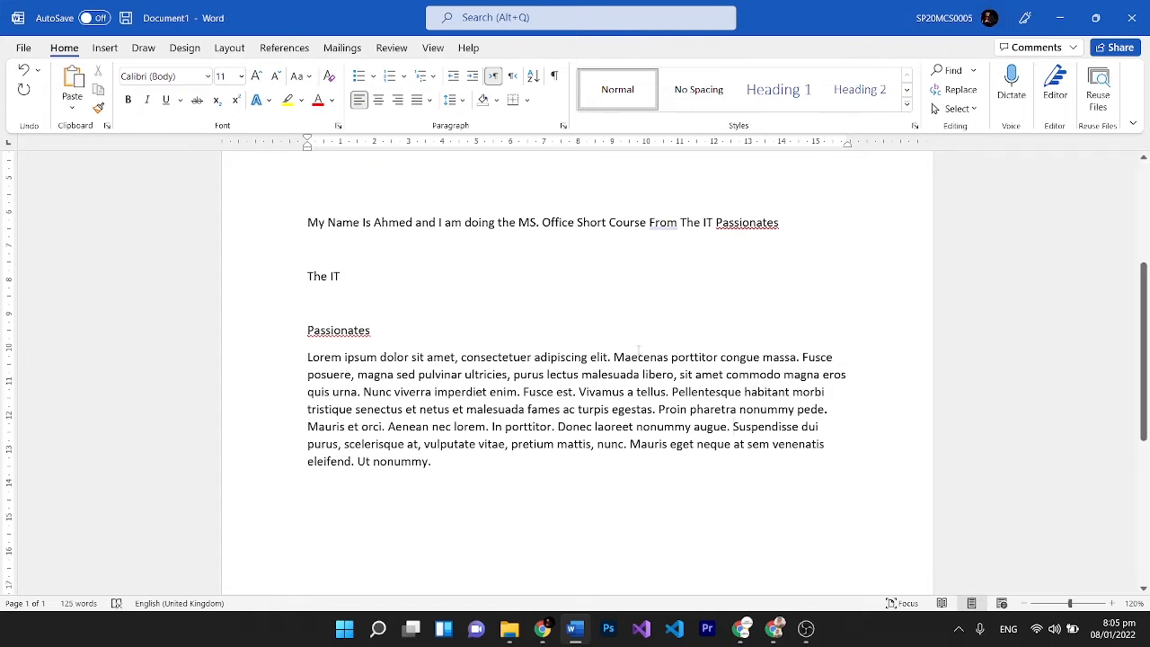
left_click_drag(457, 478, 272, 359)
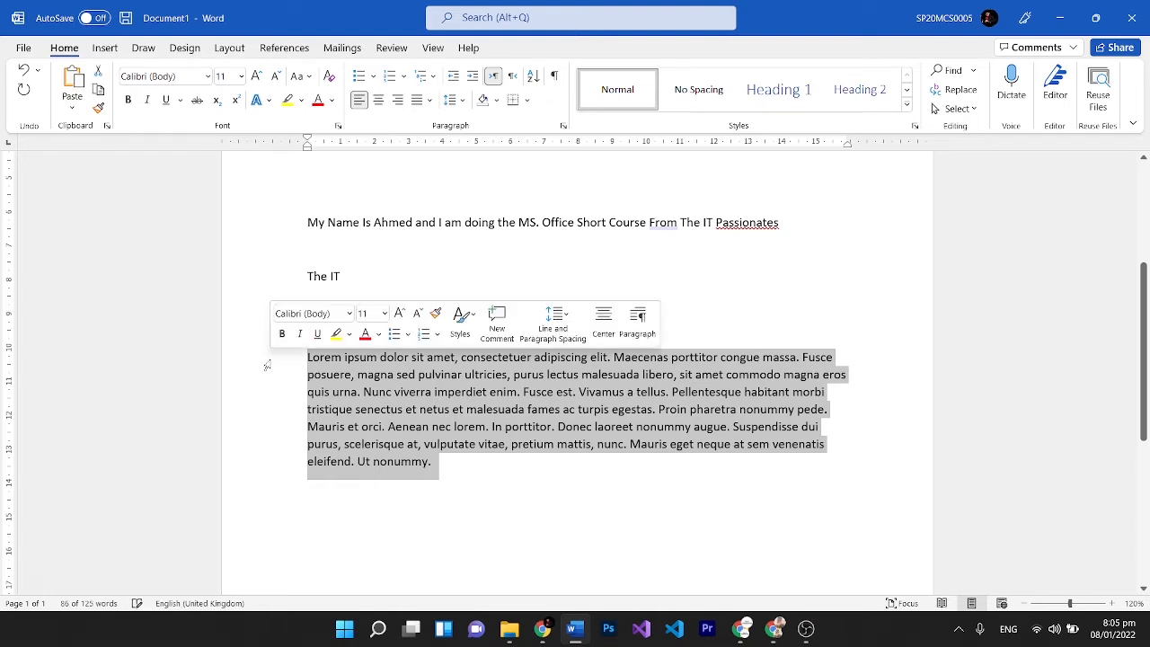
left_click(439, 459)
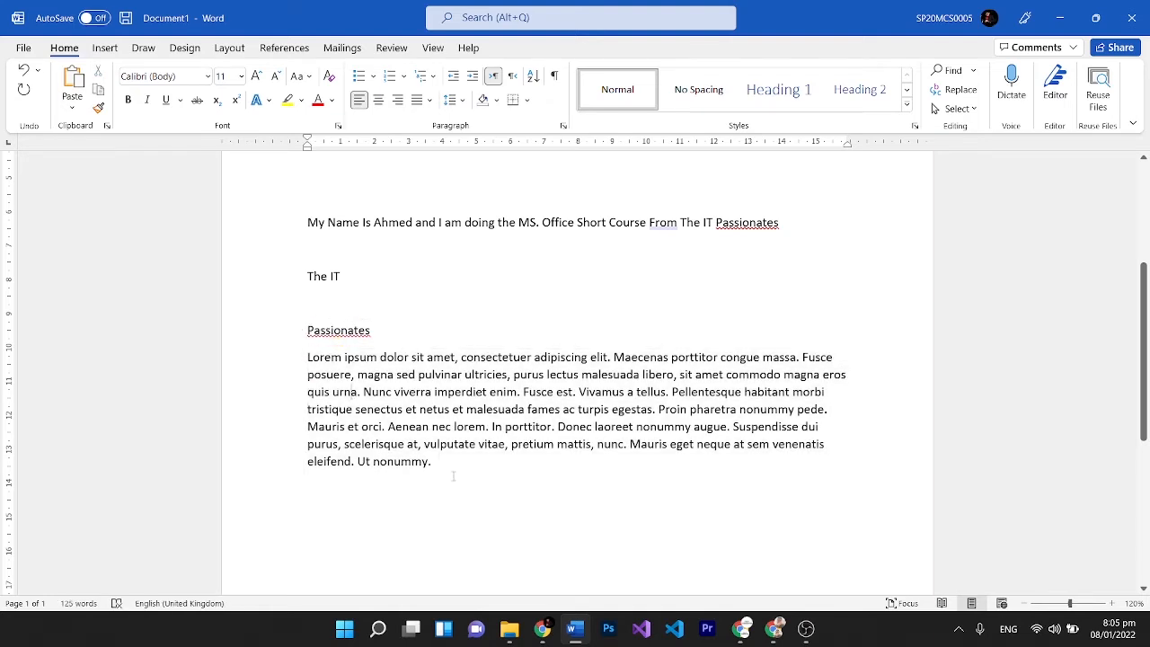
left_click_drag(453, 476, 280, 368)
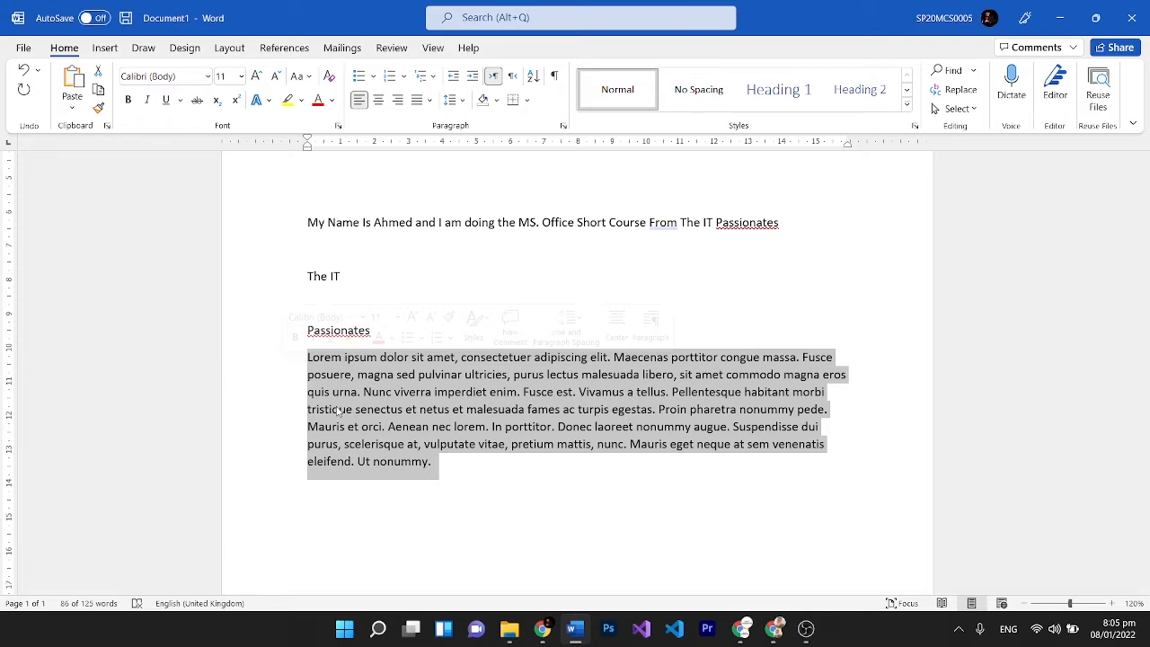
left_click(450, 465)
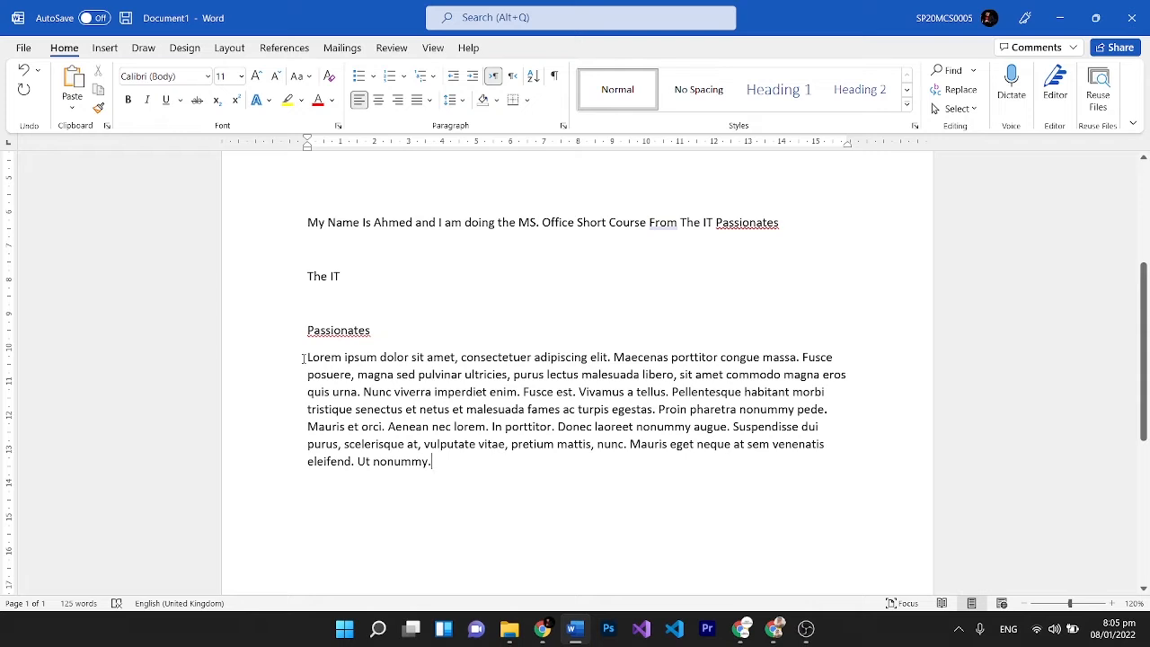
Increase the font size of the words "Lorem ipsum" at the start of the placeholder paragraph stepwise to 16.
left_click_drag(303, 357, 378, 361)
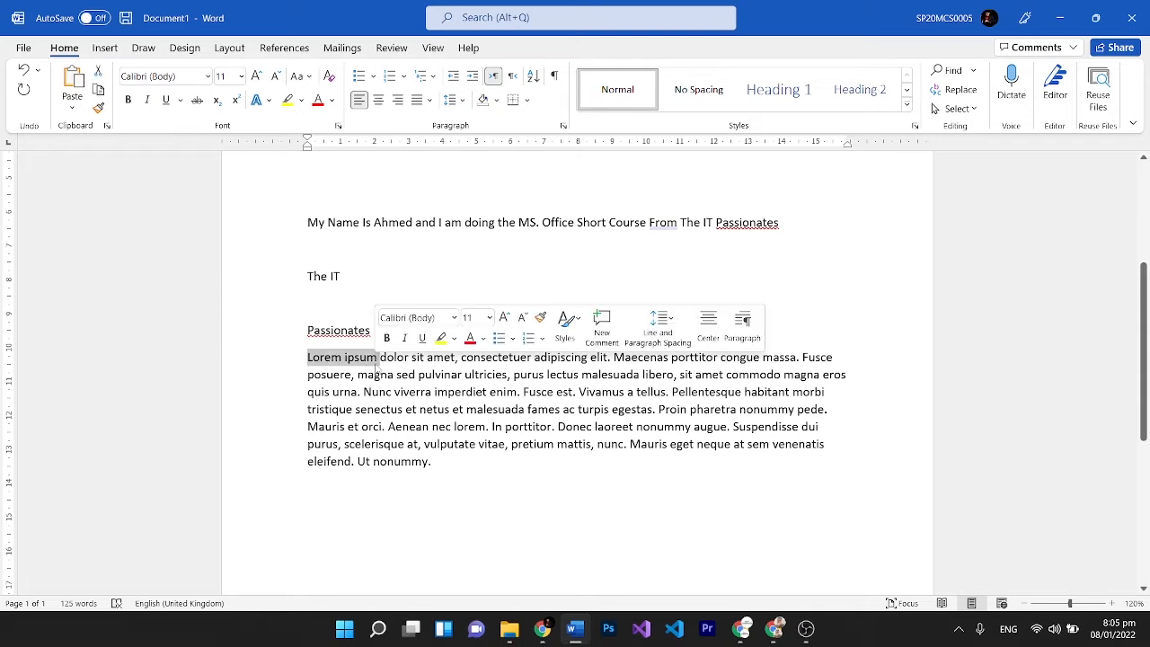
left_click(1117, 604)
left_click(1117, 604)
left_click(1117, 604)
left_click(1117, 604)
left_click(1117, 604)
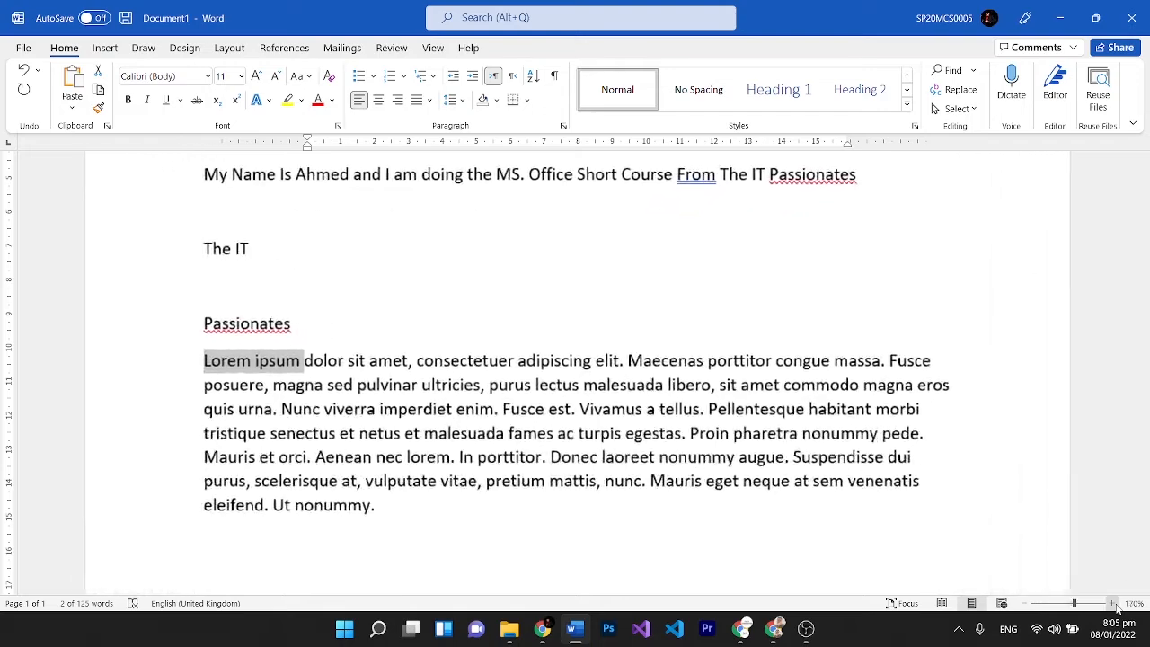
scroll(944, 306, "down", 1)
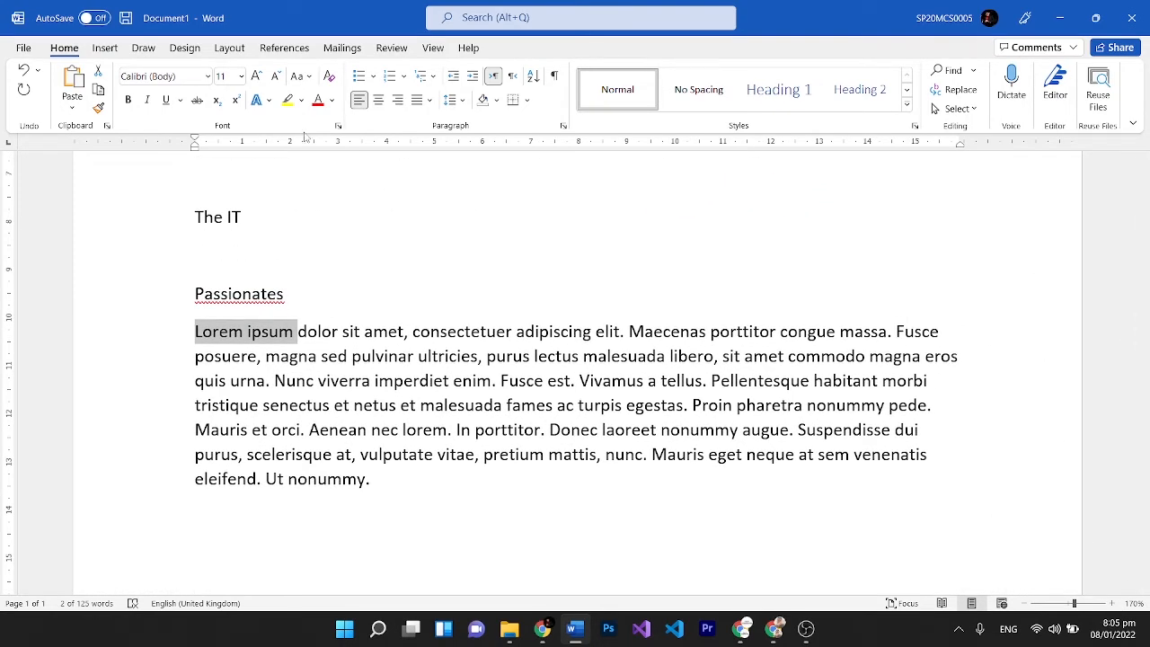
left_click(259, 78)
left_click(259, 77)
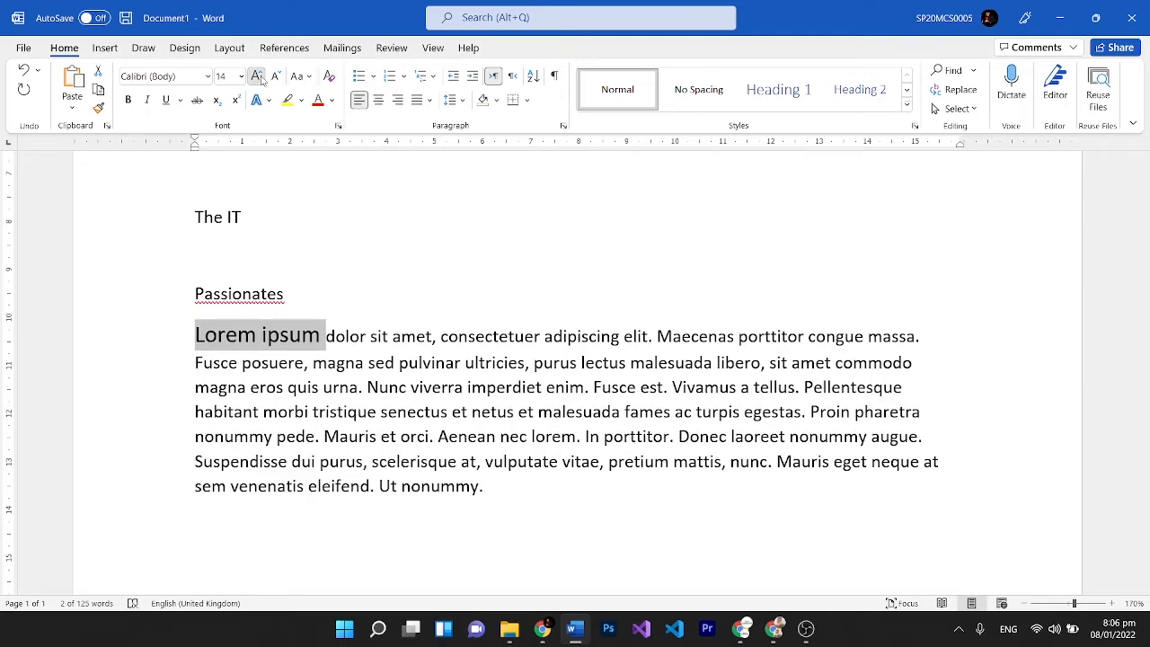
left_click(259, 77)
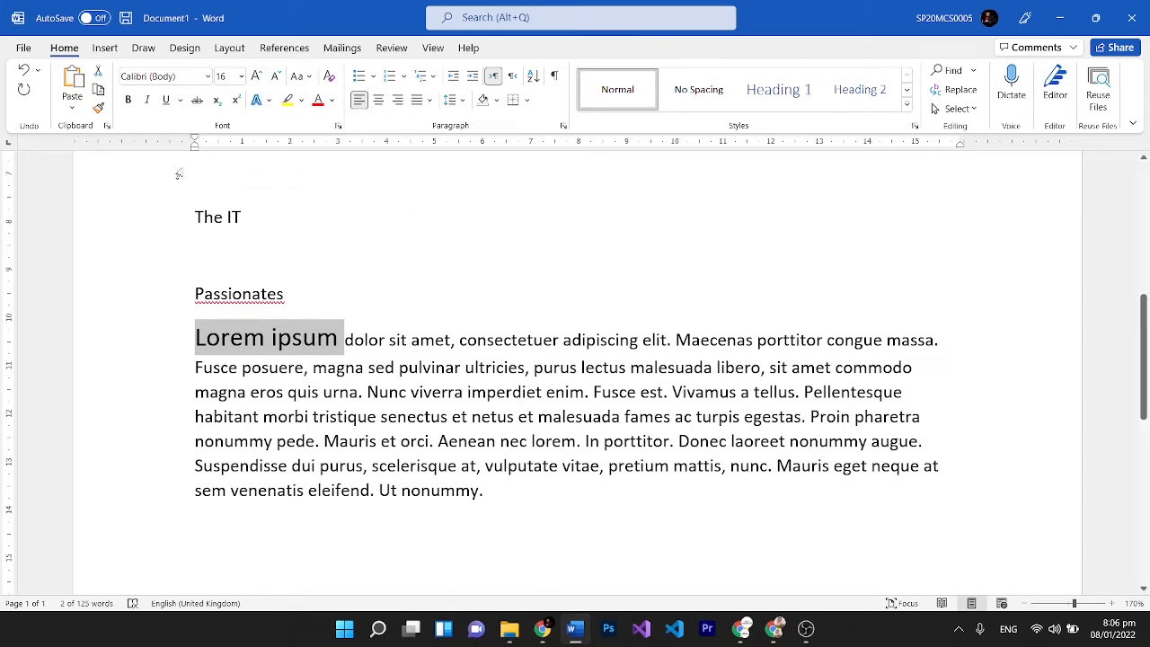
Apply strikethrough to the words "Lorem ipsum" and clear the selection.
left_click(197, 100)
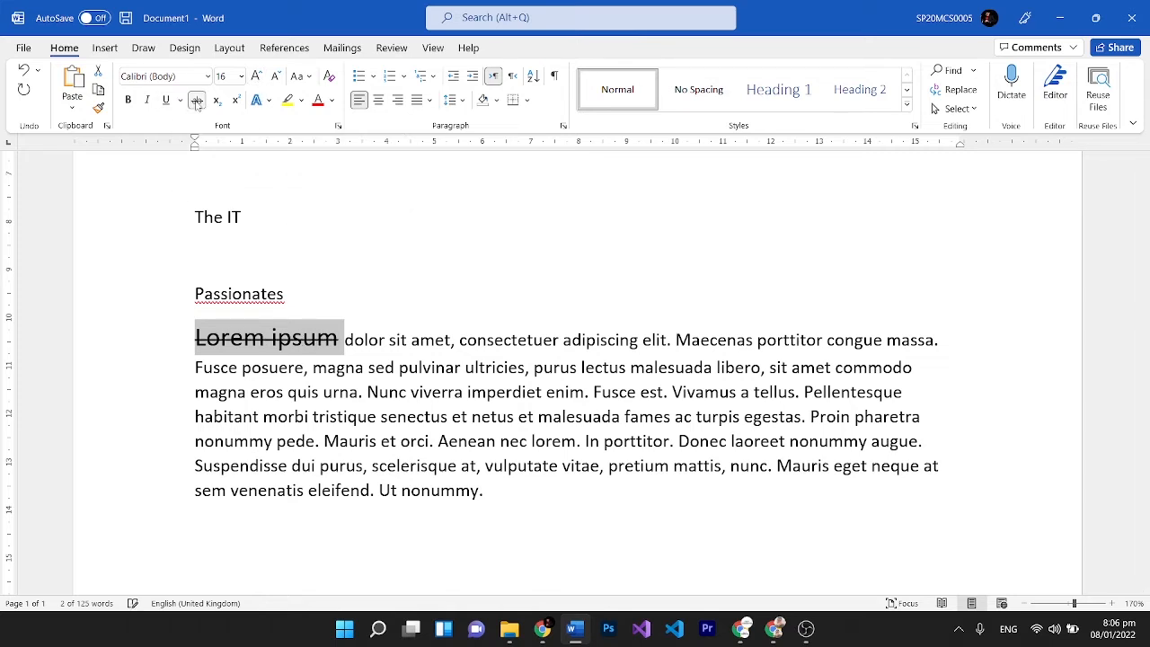
left_click(329, 364)
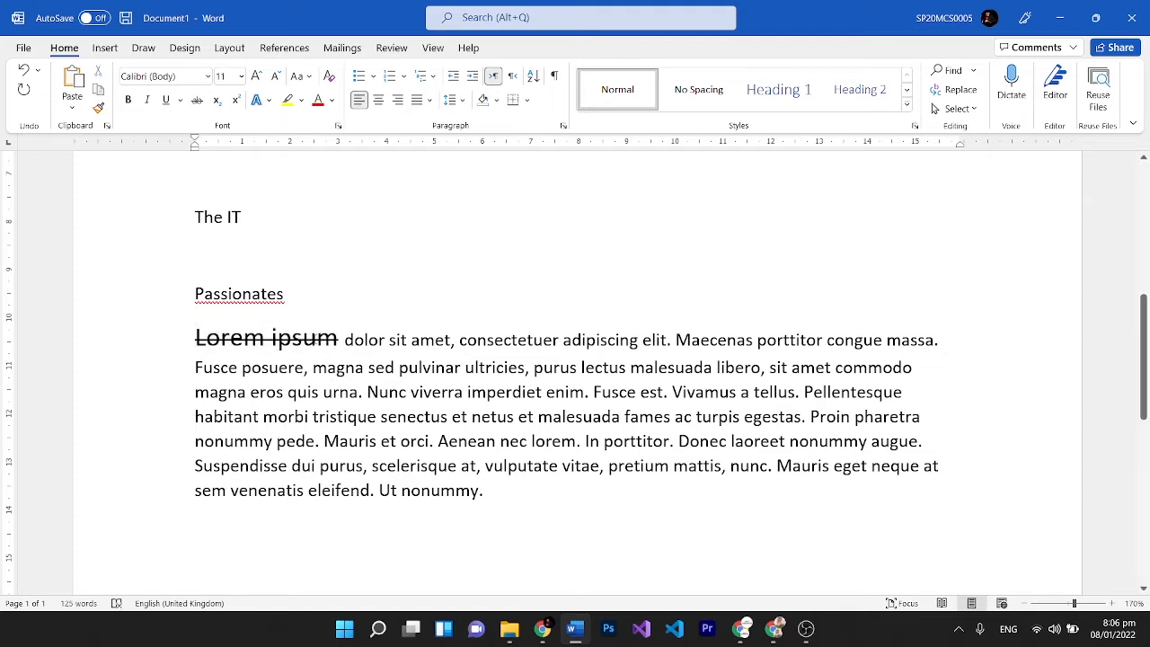
left_click_drag(195, 339, 331, 343)
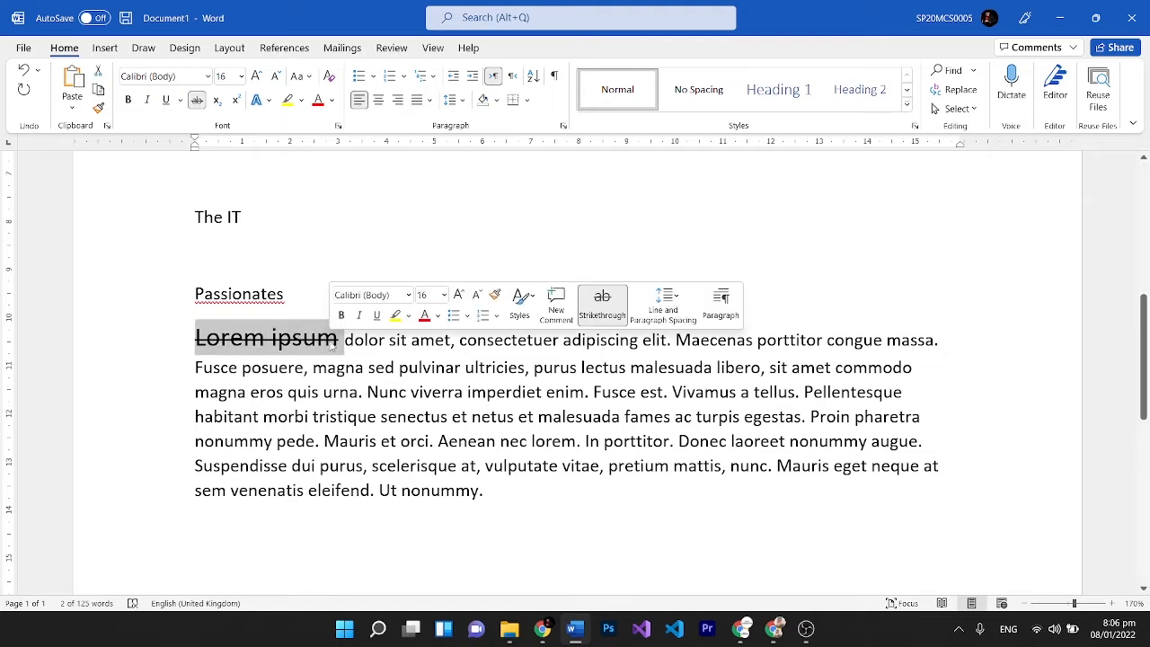
left_click(379, 392)
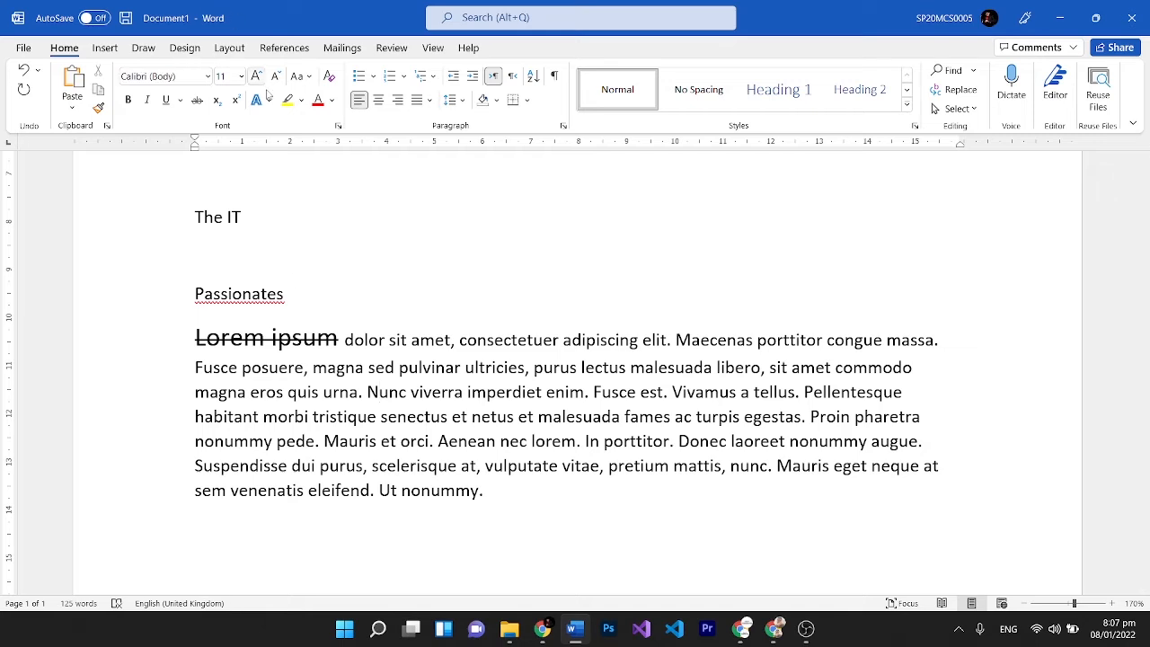
left_click(286, 294)
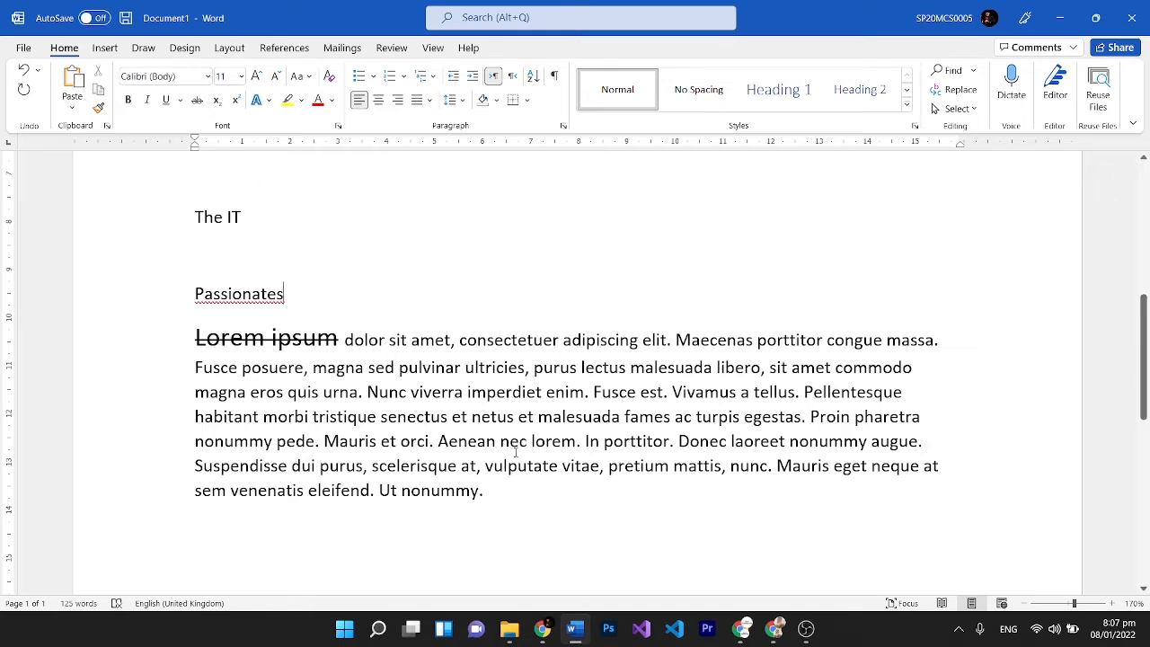
Add three empty lines below the lorem placeholder paragraph.
left_click(554, 511)
key("Return")
key("Return")
key("Return")
key("Return")
key("BackSpace")
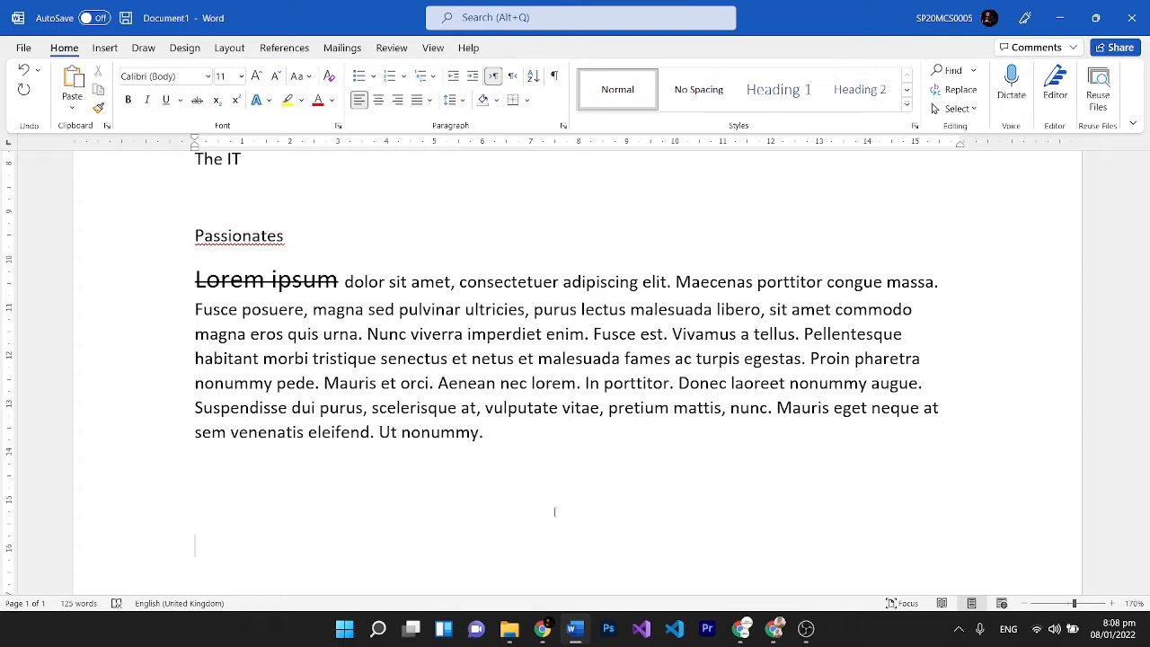
type("Babar Azam")
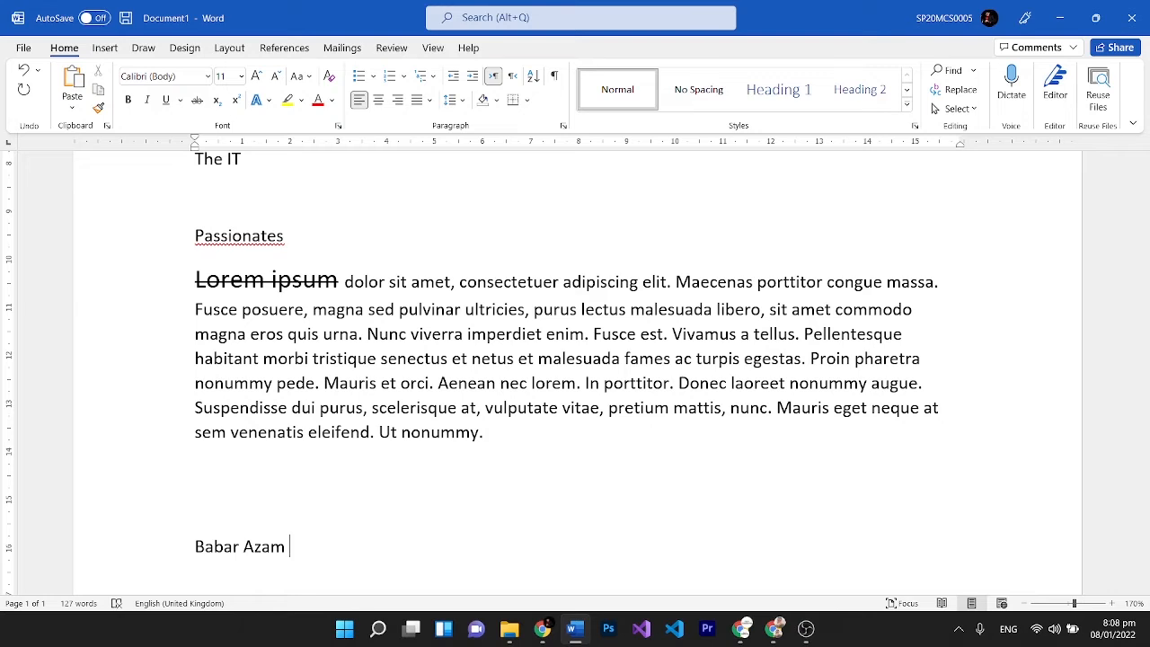
key("BackSpace")
key("BackSpace")
key("BackSpace")
key("BackSpace")
key("BackSpace")
key("BackSpace")
key("BackSpace")
key("BackSpace")
key("BackSpace")
key("BackSpace")
key("BackSpace")
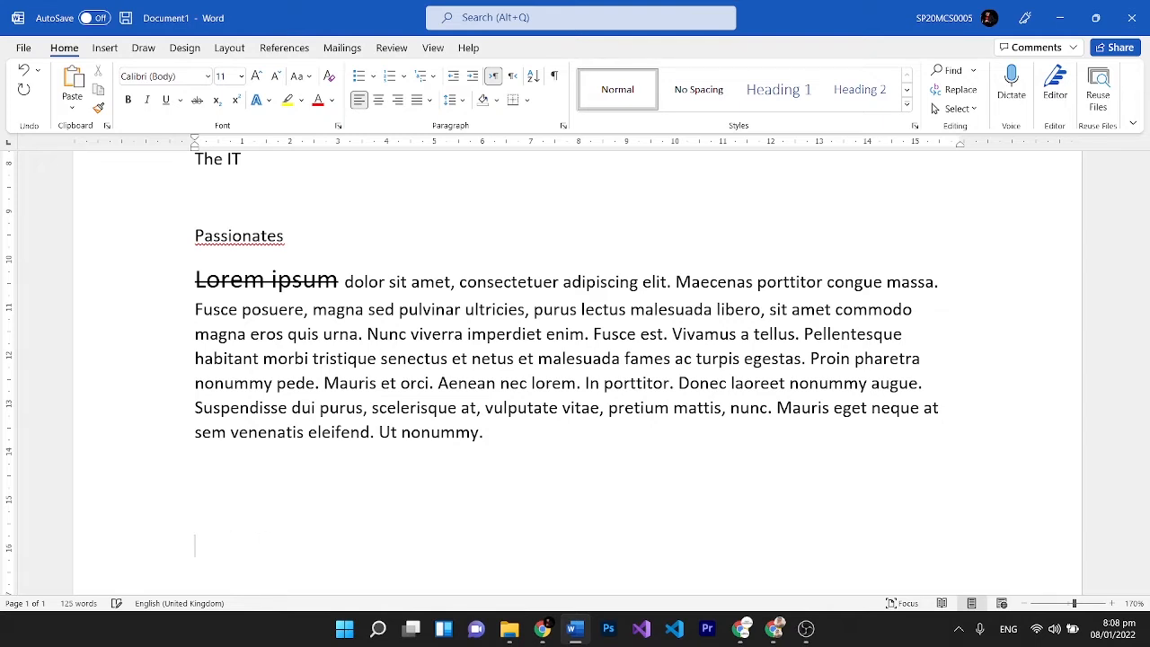
Enter "Log10" on the last empty line below the placeholder paragraph.
type("Log10n")
key("BackSpace")
key("BackSpace")
type("0")
Format the "10" in "Log10" as subscript and clear the selection.
key("shift+Left")
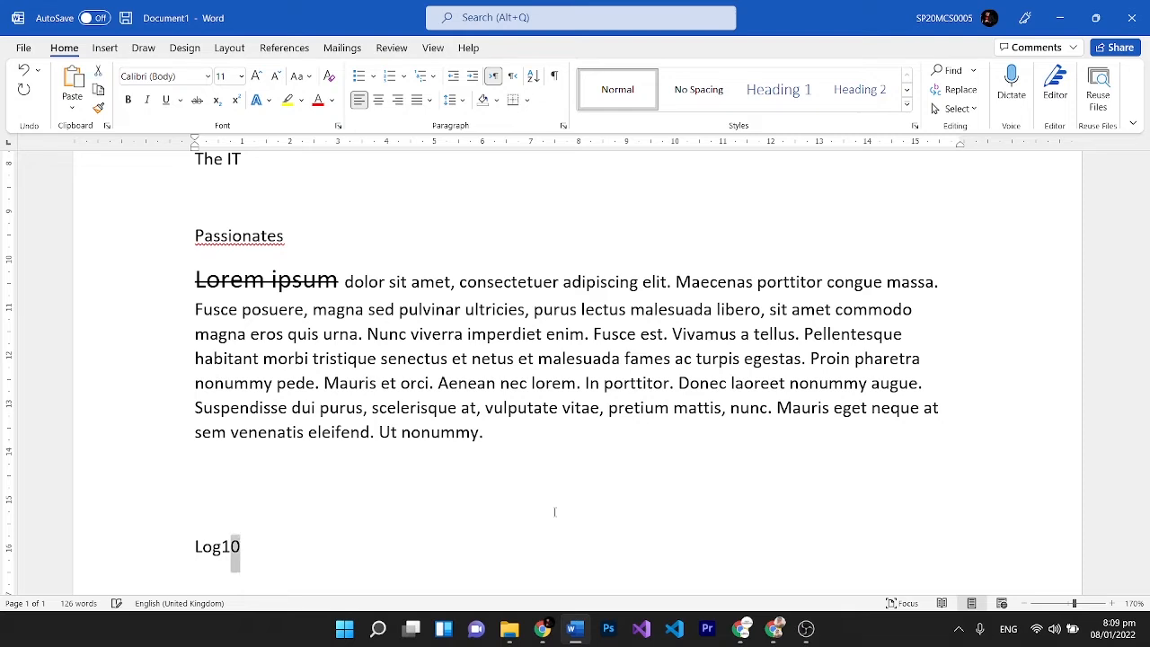
key("shift+Left")
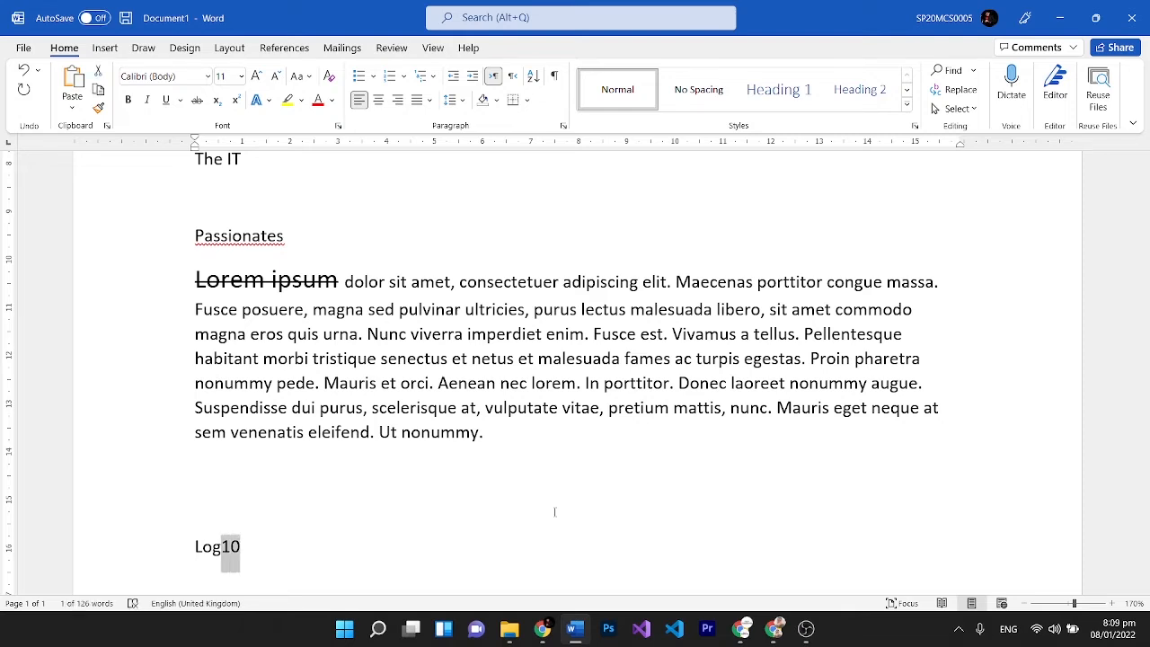
left_click(217, 100)
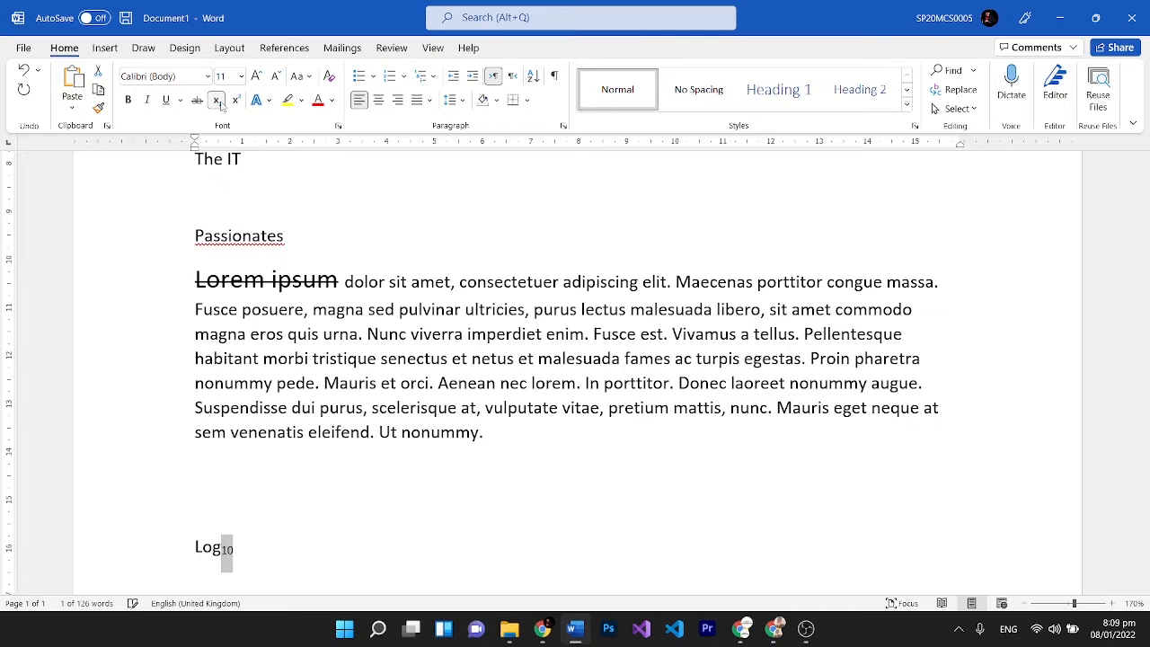
left_click(266, 554)
key("Return")
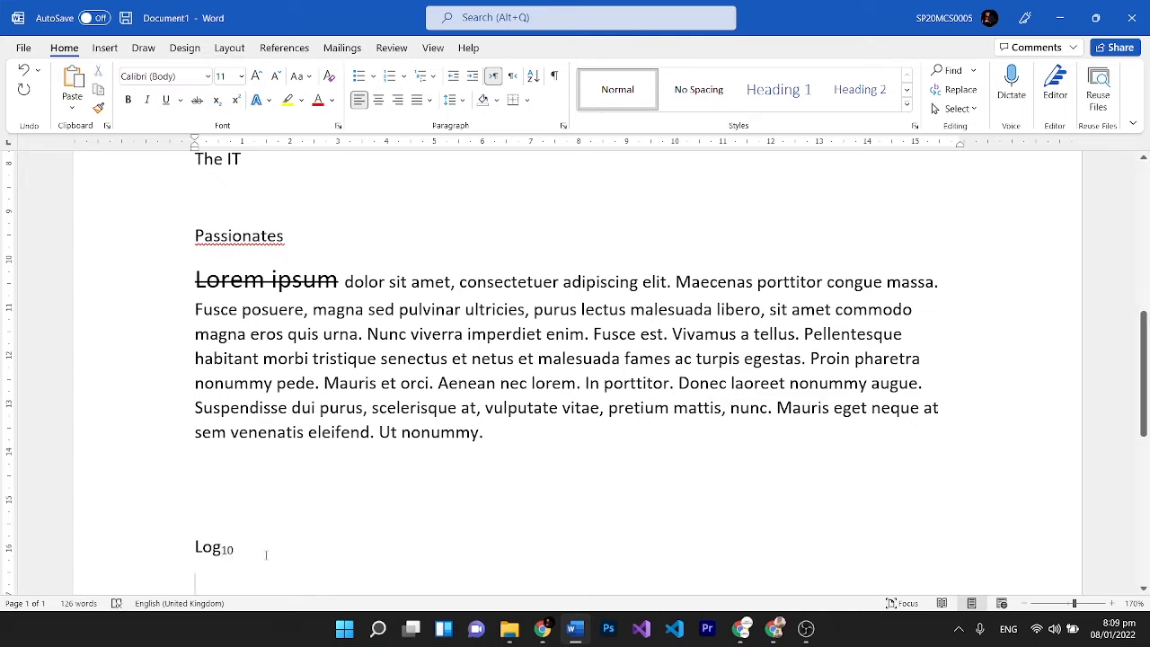
key("BackSpace")
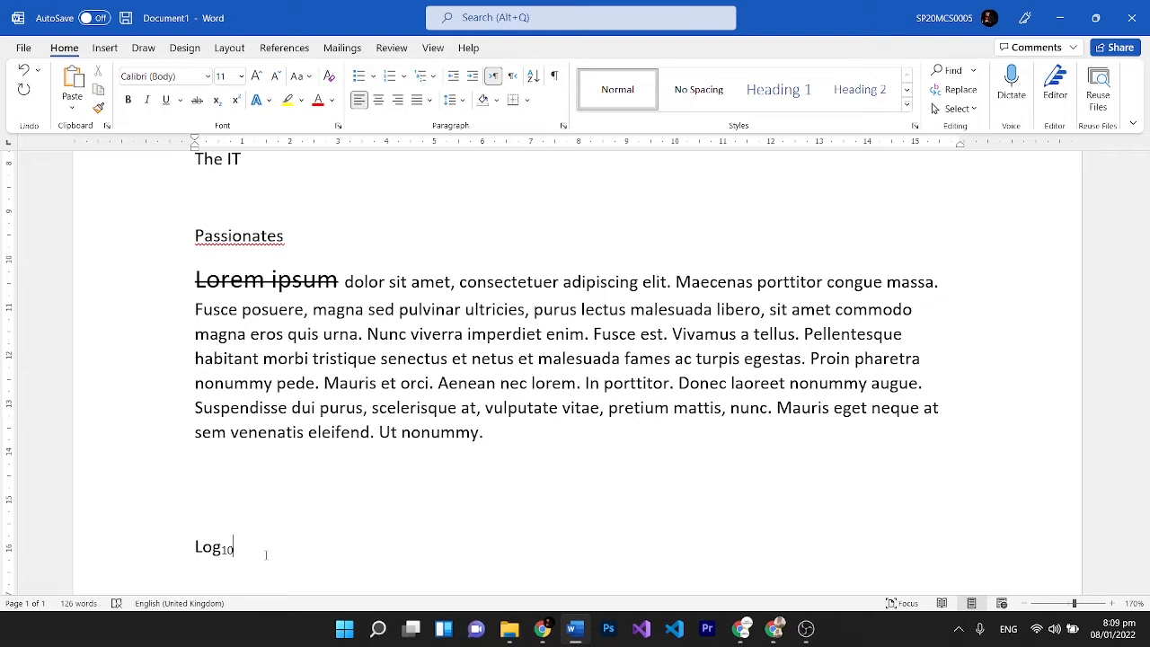
Append "2.4" to the "Log10" line and insert a "2" at its start.
type("2.4")
key("Left")
key("Left")
key("Left")
key("Left")
key("Left")
key("Left")
key("Left")
key("Left")
type("2")
Delete the whole log expression from its line.
key("Right")
key("Right")
key("Right")
key("Right")
key("Right")
key("Right")
key("Right")
key("Right")
key("BackSpace")
key("BackSpace")
key("BackSpace")
key("BackSpace")
key("BackSpace")
key("BackSpace")
key("BackSpace")
key("BackSpace")
key("BackSpace")
Enter "Log10" on the emptied line and format its "10" as subscript.
type("Log10")
key("shift+Left")
key("shift+Left")
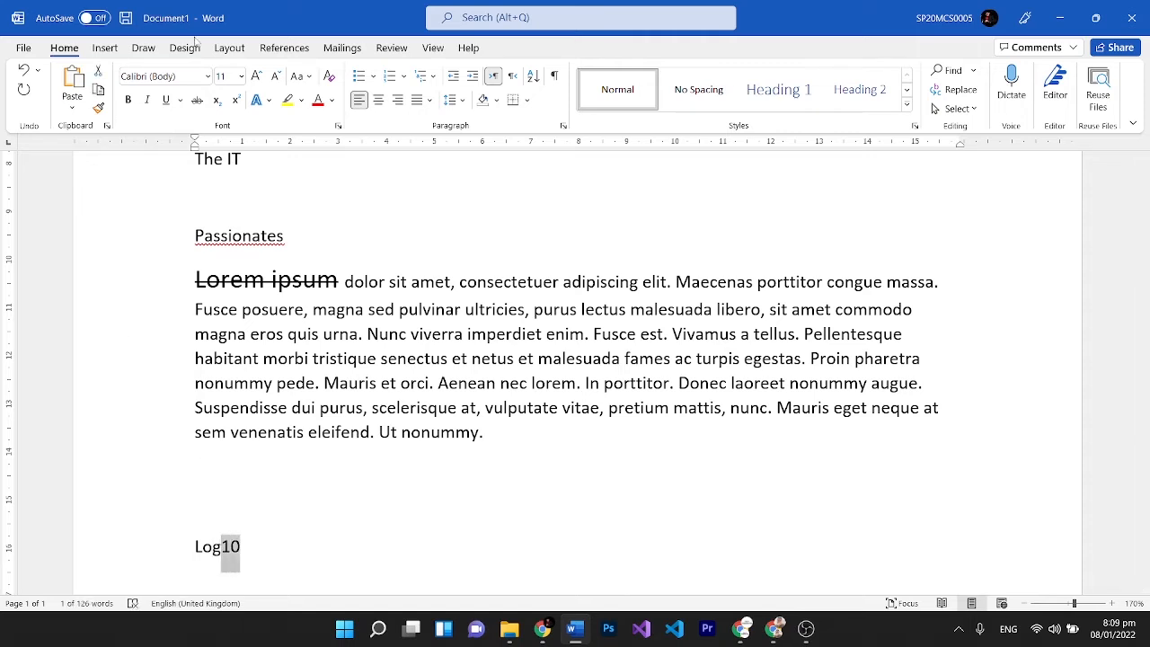
left_click(217, 100)
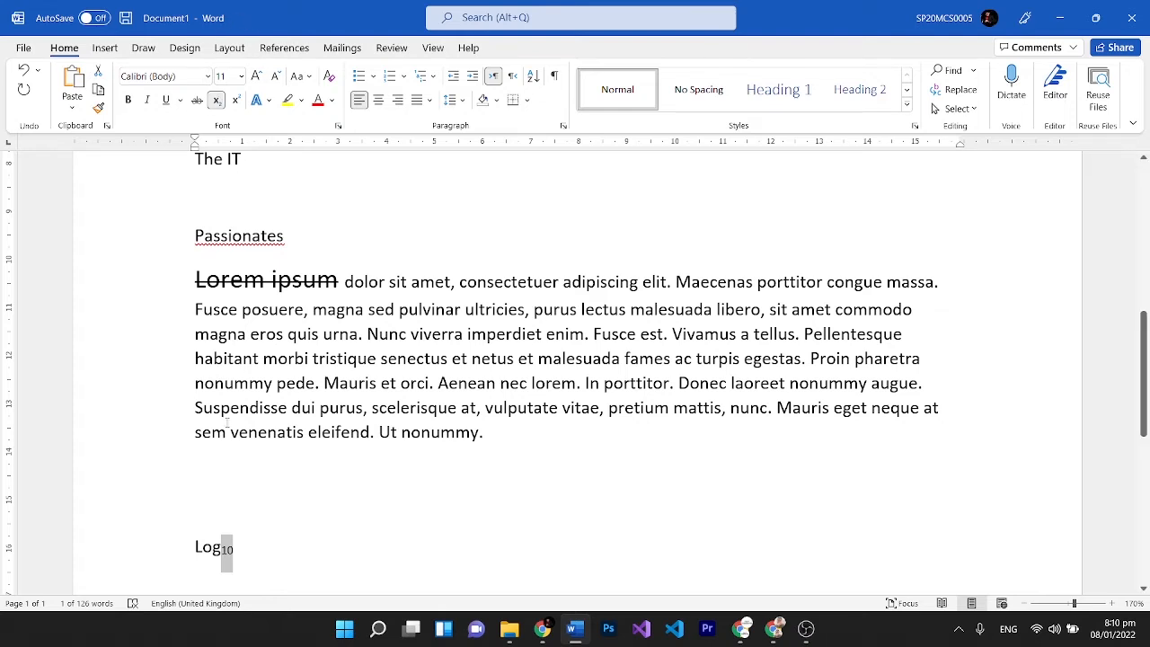
Enter the ordinals 1st, 2nd and 3rd on separate lines above the log line.
left_click(210, 476)
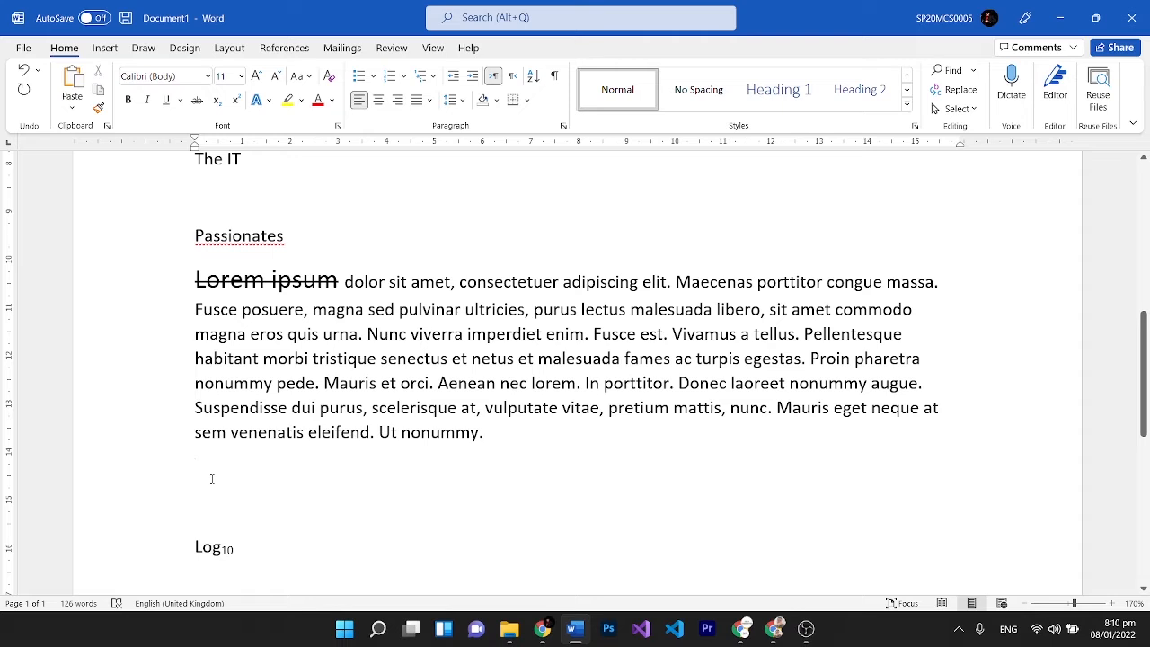
key("Down")
type("1st")
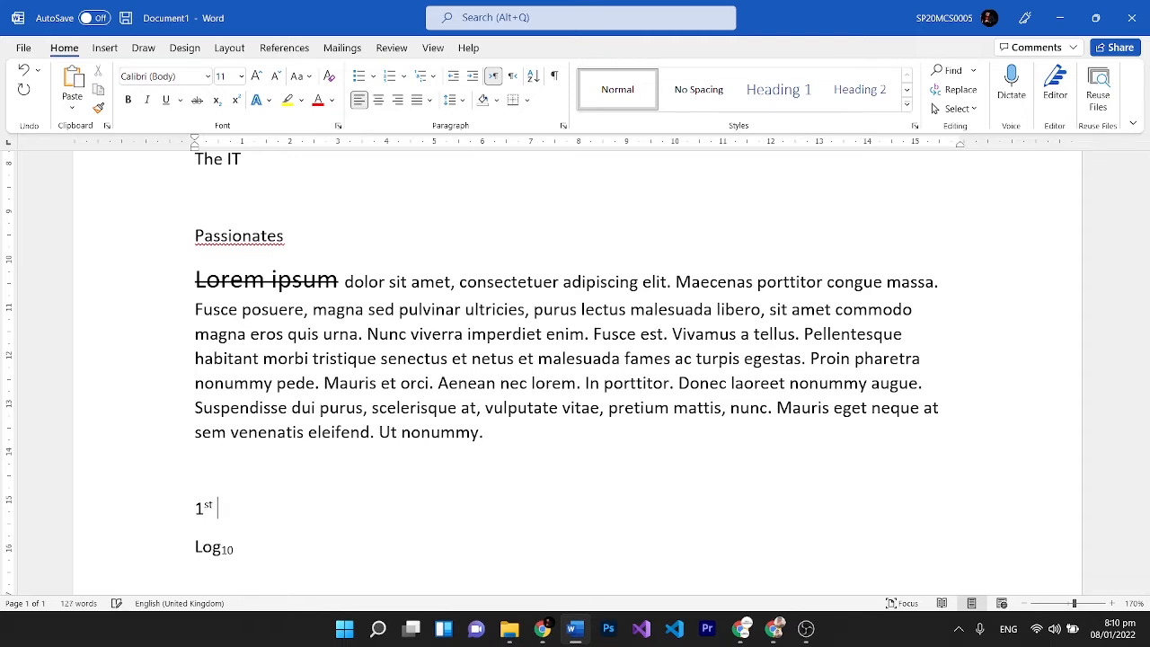
key("Return")
type("2nd")
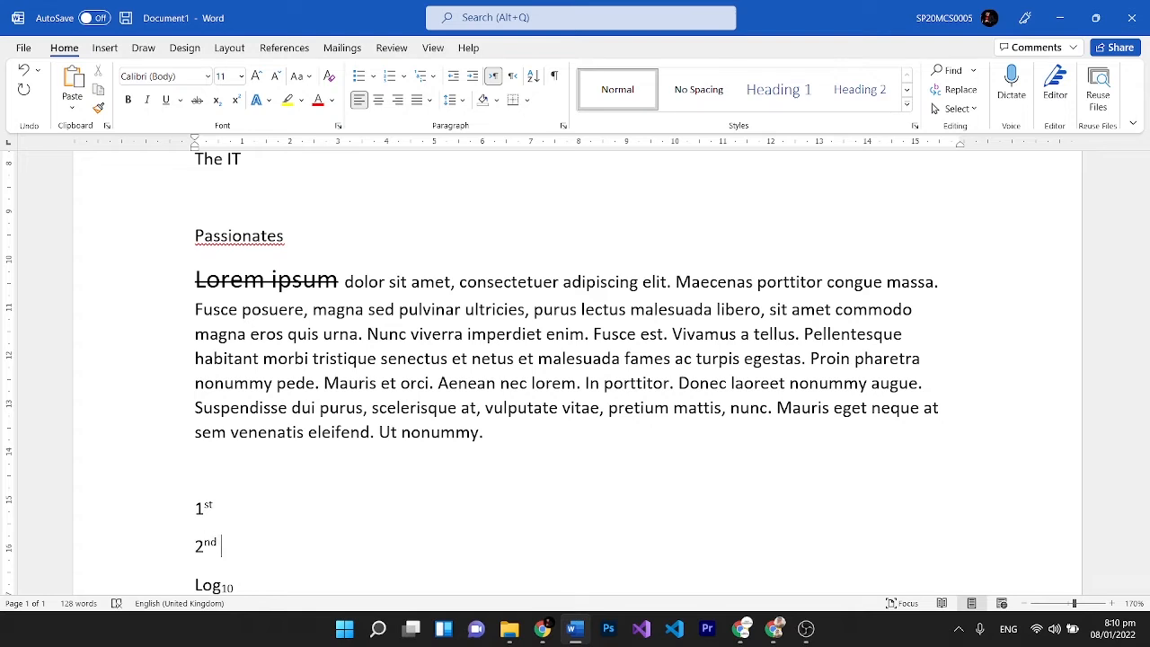
key("Return")
type("3rd")
scroll(575, 373, "down", 1)
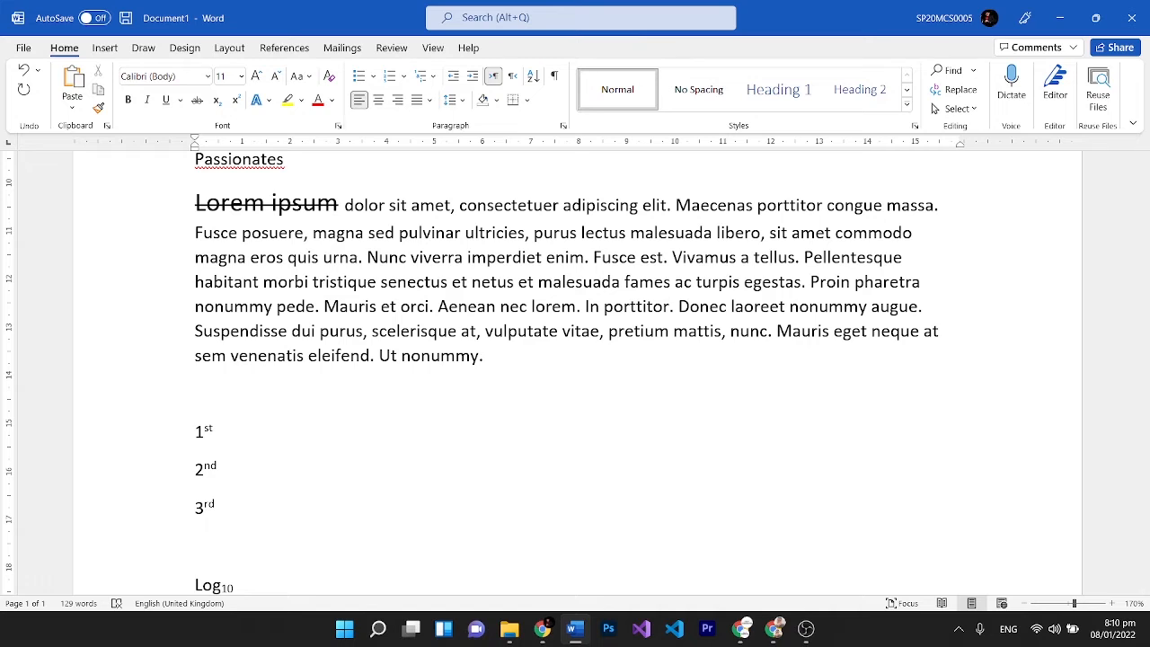
Delete the ordinals 3rd, 2nd and 1st above the log line.
key("BackSpace")
key("BackSpace")
key("BackSpace")
key("BackSpace")
key("BackSpace")
key("BackSpace")
key("BackSpace")
key("BackSpace")
key("BackSpace")
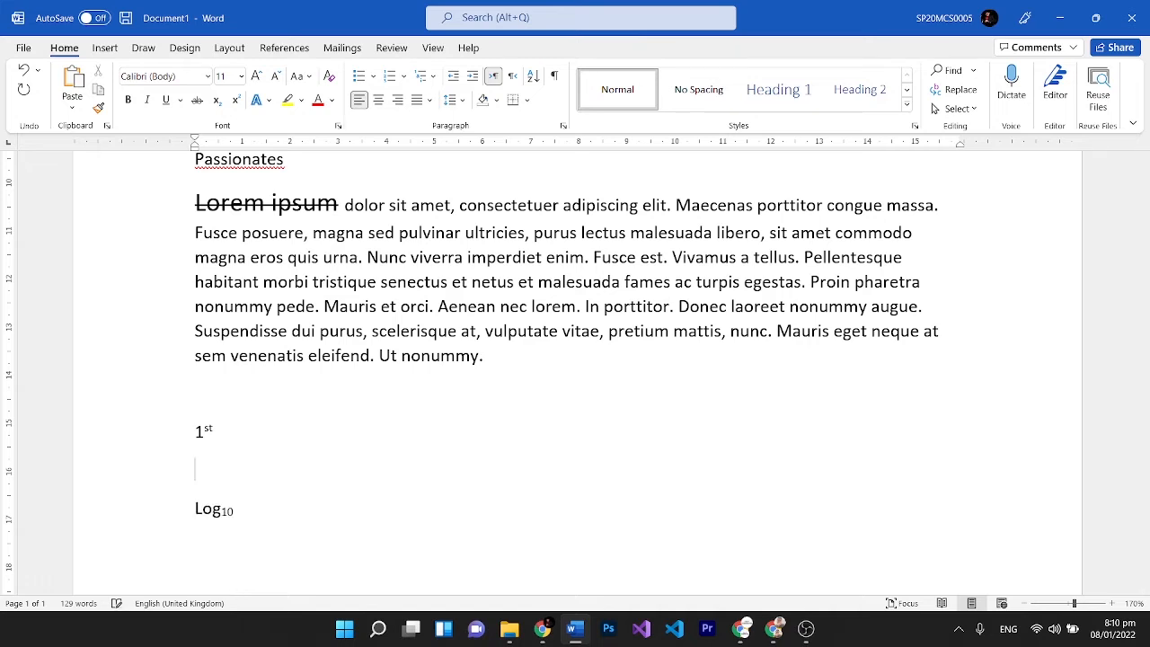
key("BackSpace")
key("BackSpace")
key("BackSpace")
key("BackSpace")
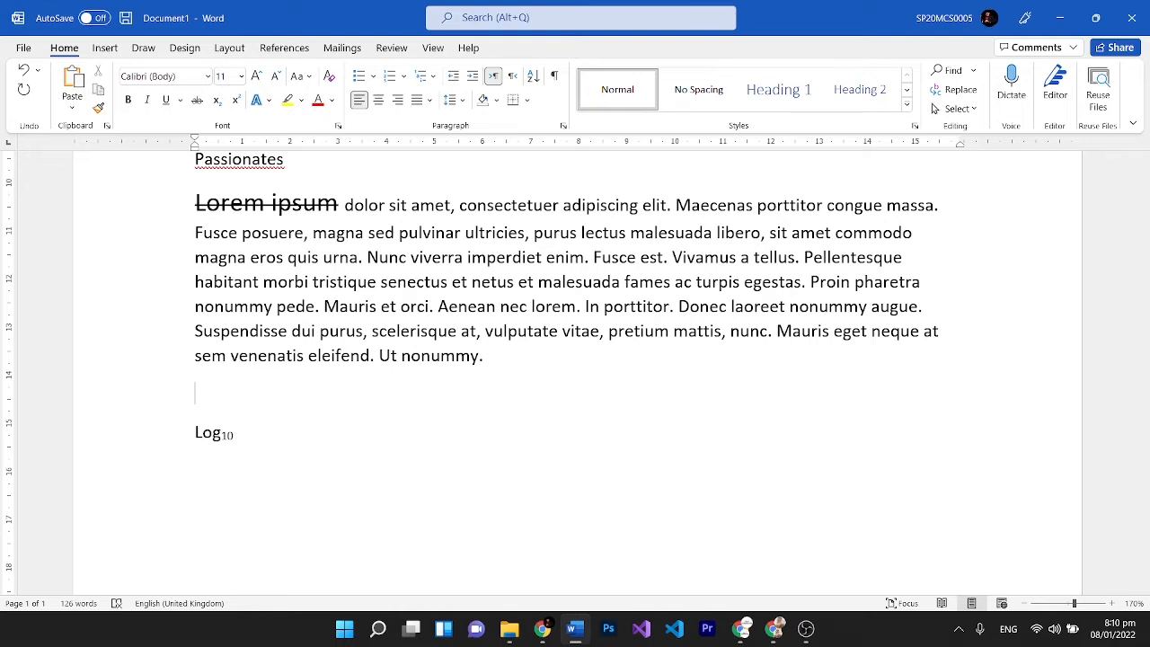
Enter "a2 + 2ab + b2" on the empty line above the log line, with its first letter in lowercase.
type("a2 + 2ab + b2")
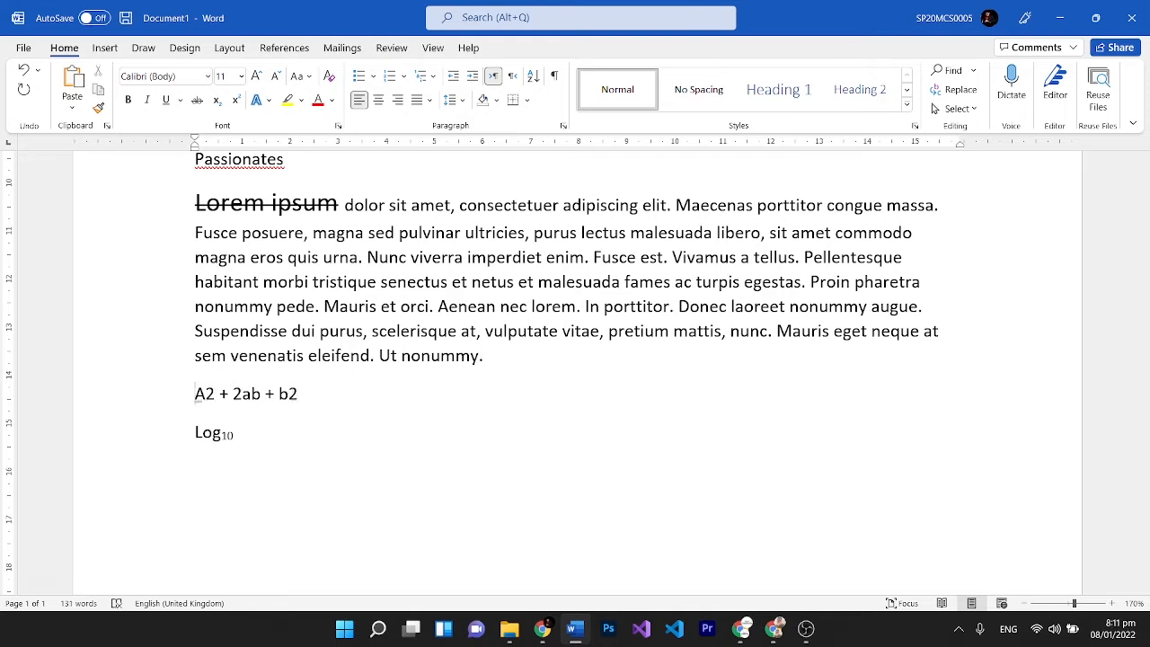
left_click_drag(195, 394, 207, 394)
type("a")
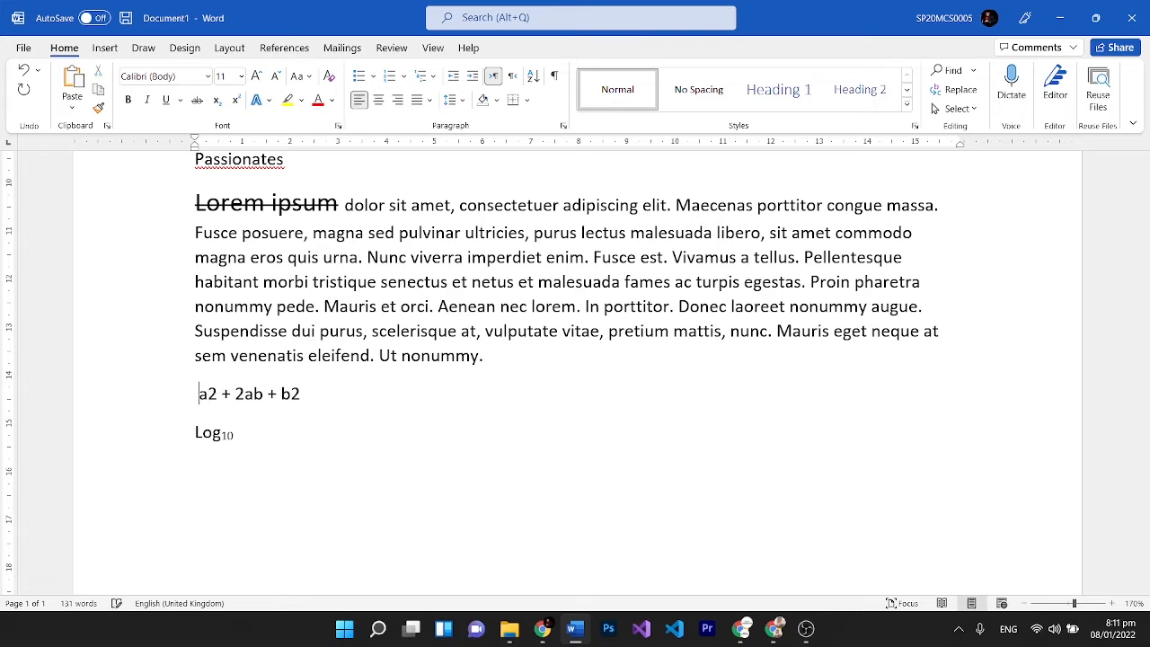
Insert "(a + b)2 =" in front of the expression "a2 + 2ab + b2".
type("()")
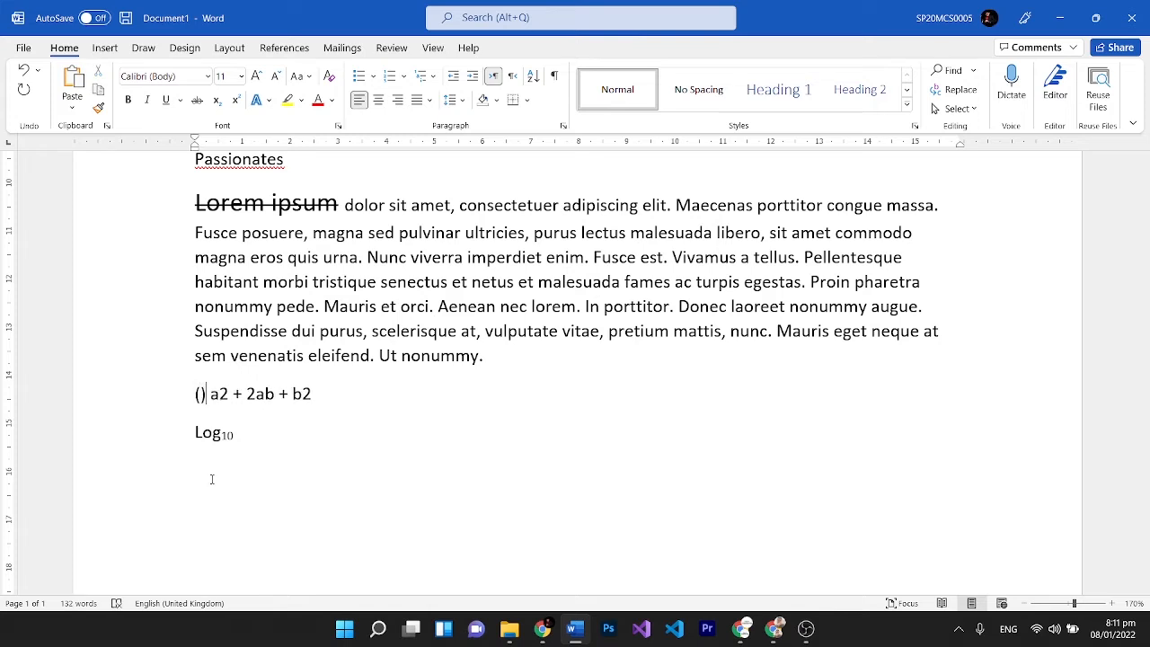
key("Left")
type("a +")
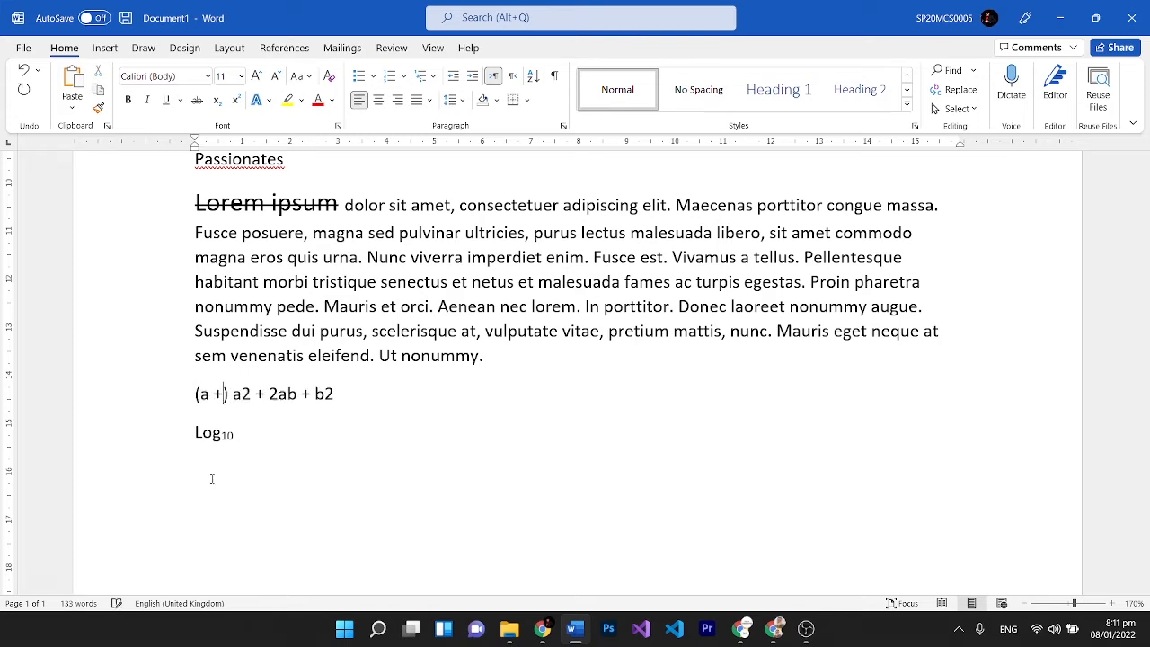
type(" b")
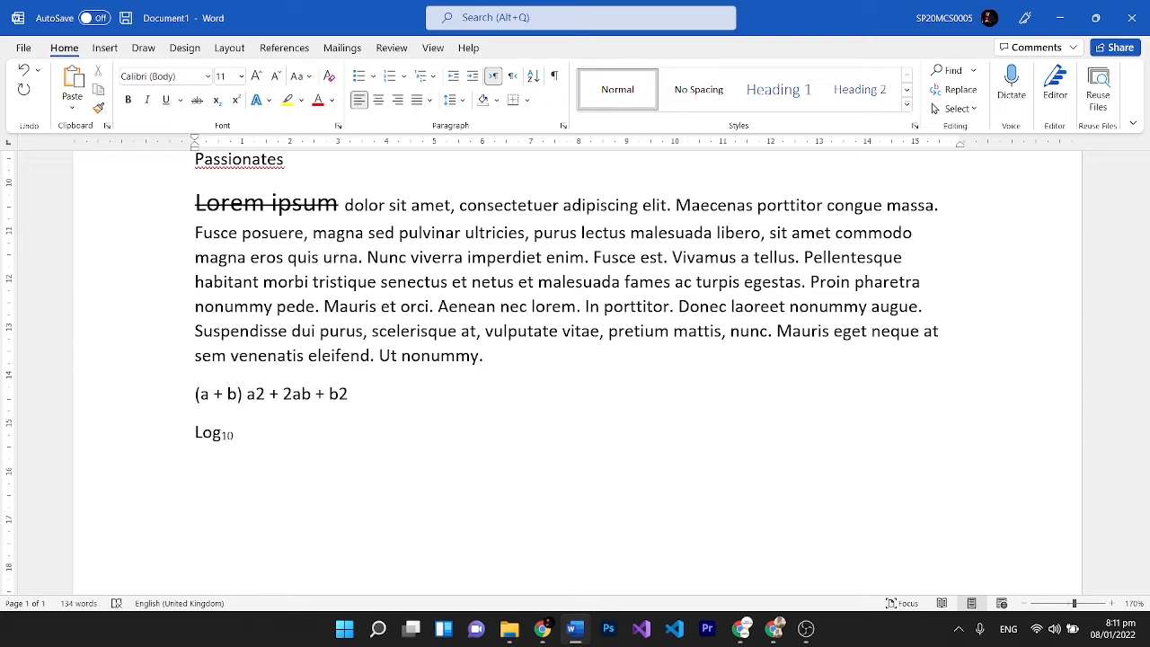
key("Right")
type("2 =")
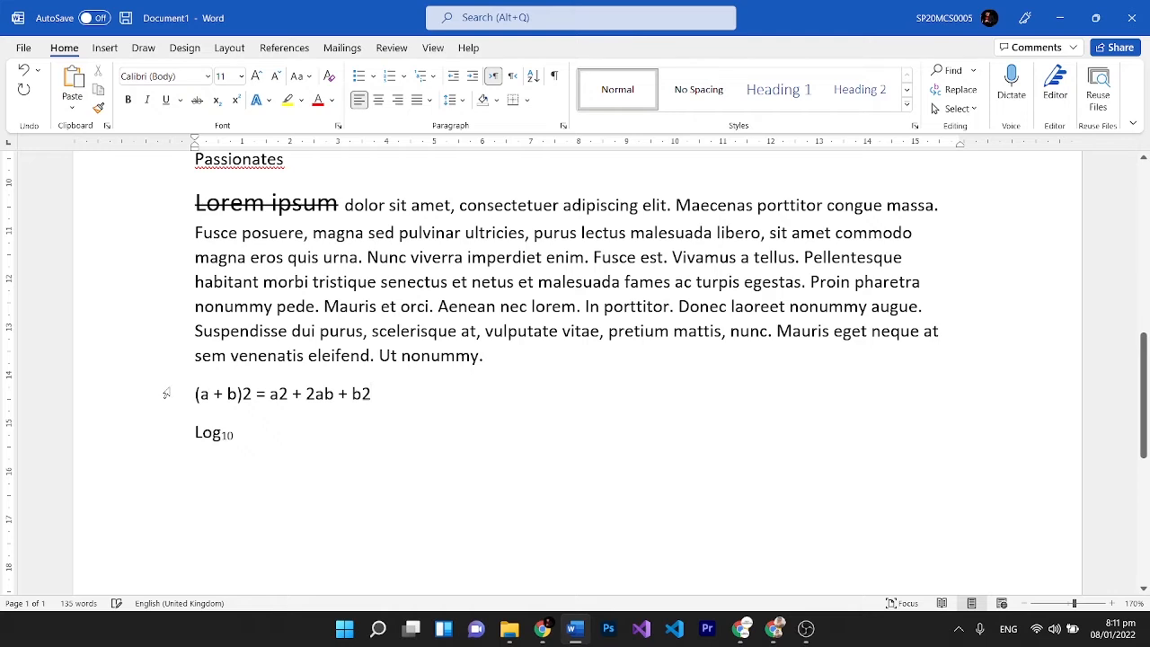
triple_click(199, 394)
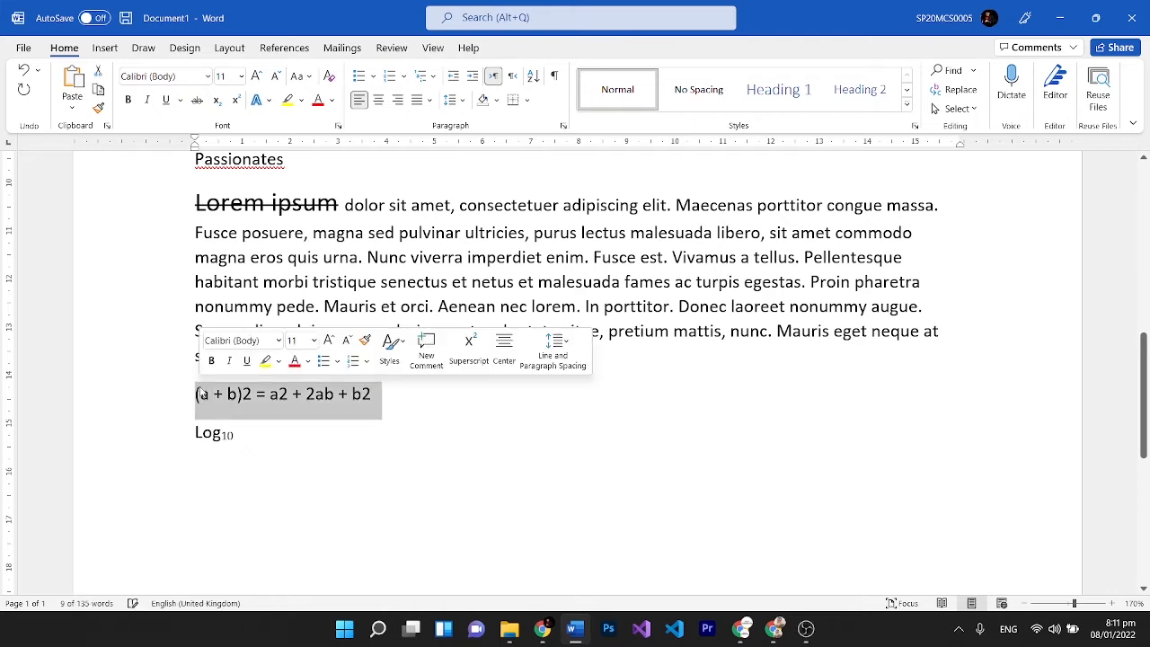
left_click(224, 393)
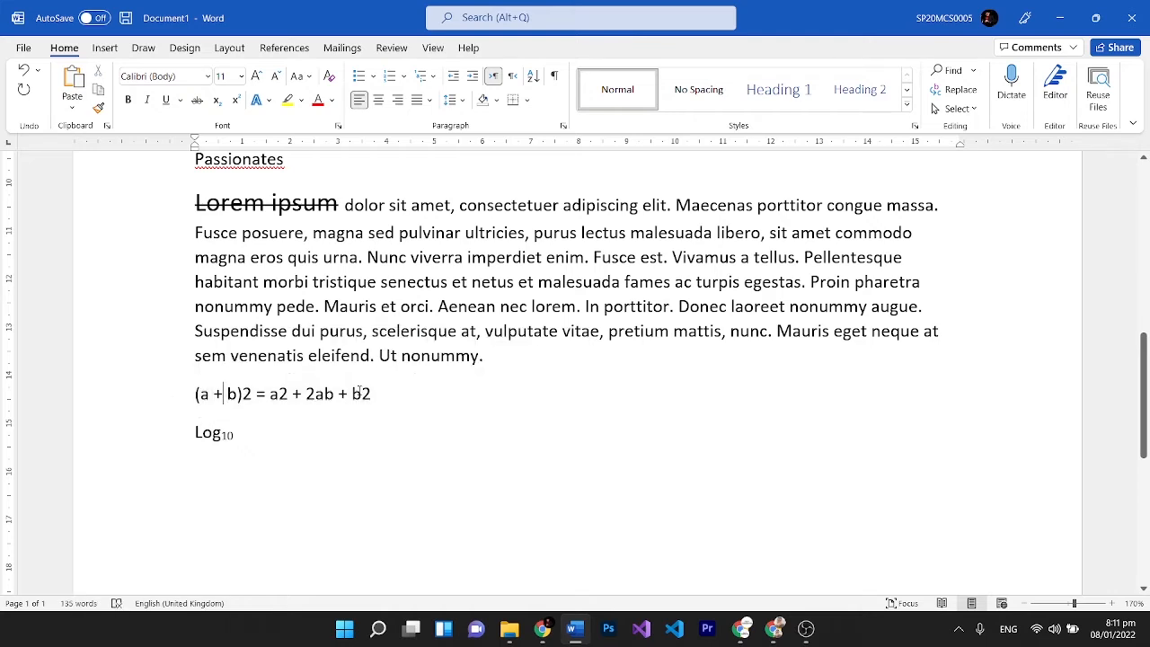
left_click_drag(380, 390, 192, 394)
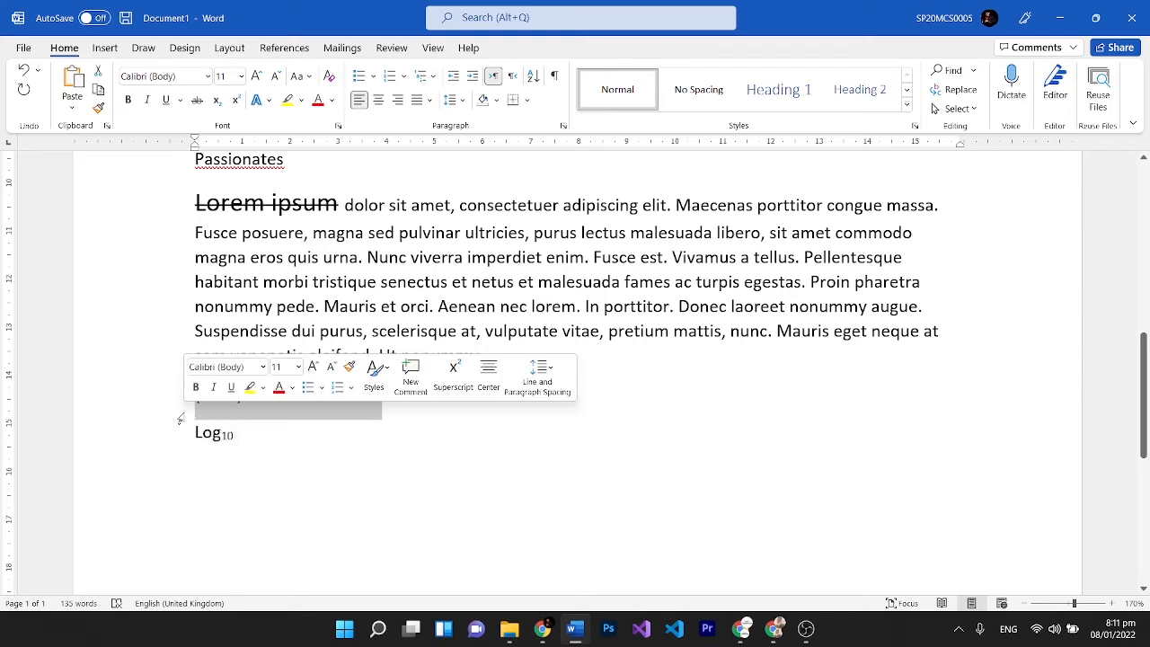
left_click(234, 414)
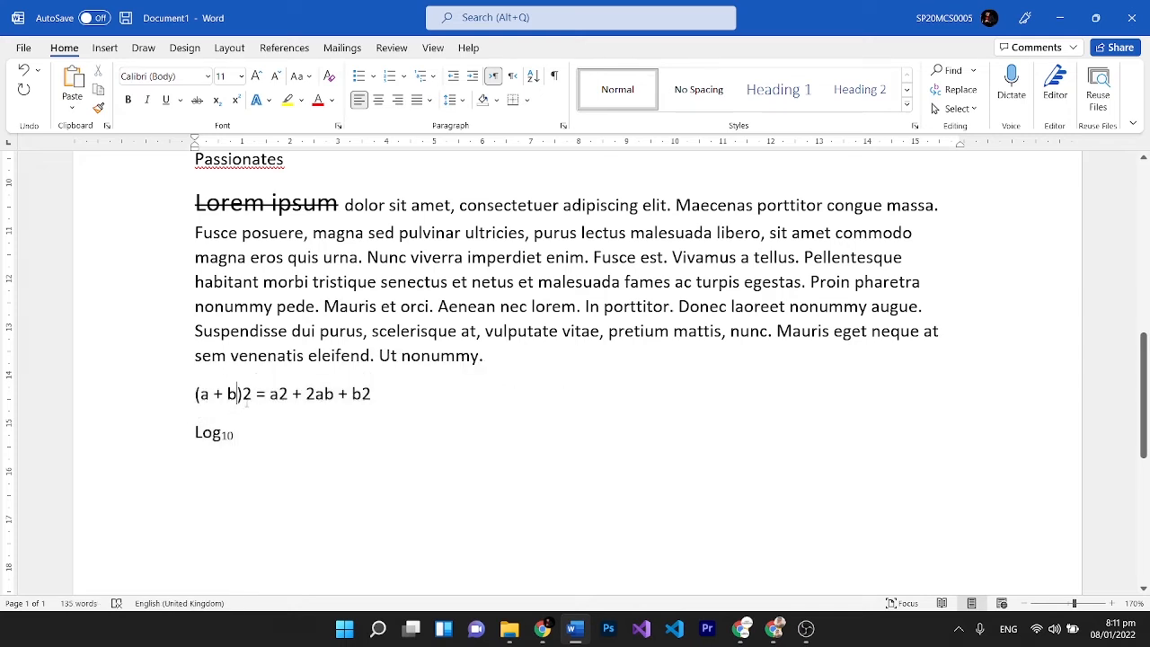
left_click_drag(242, 400, 253, 400)
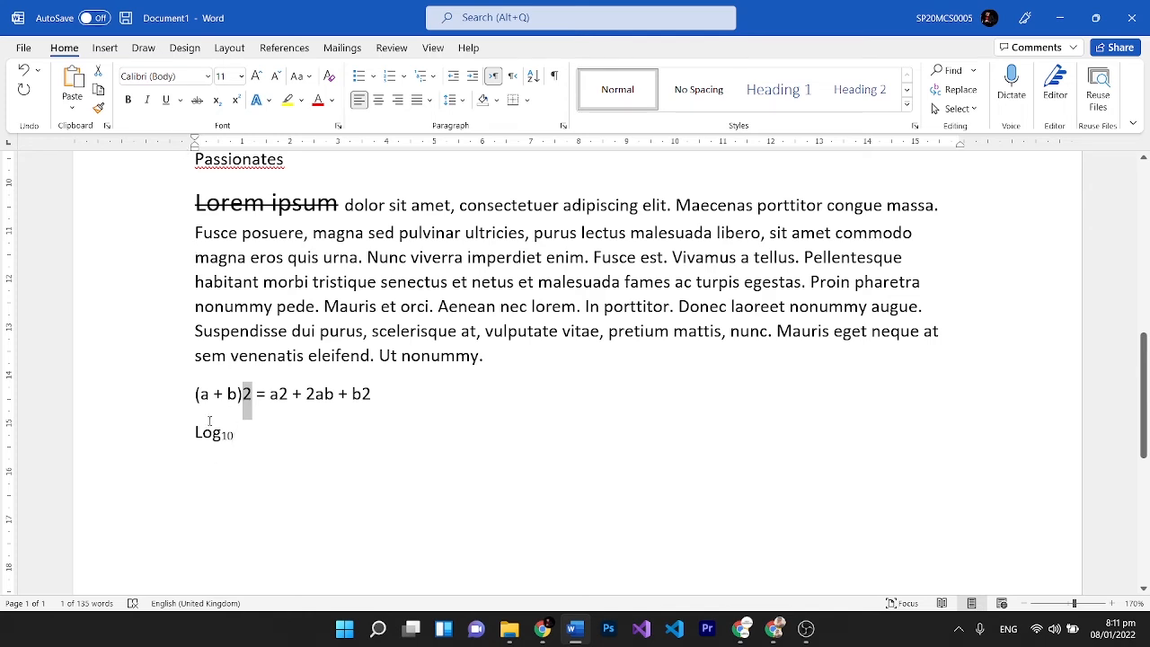
left_click(251, 393)
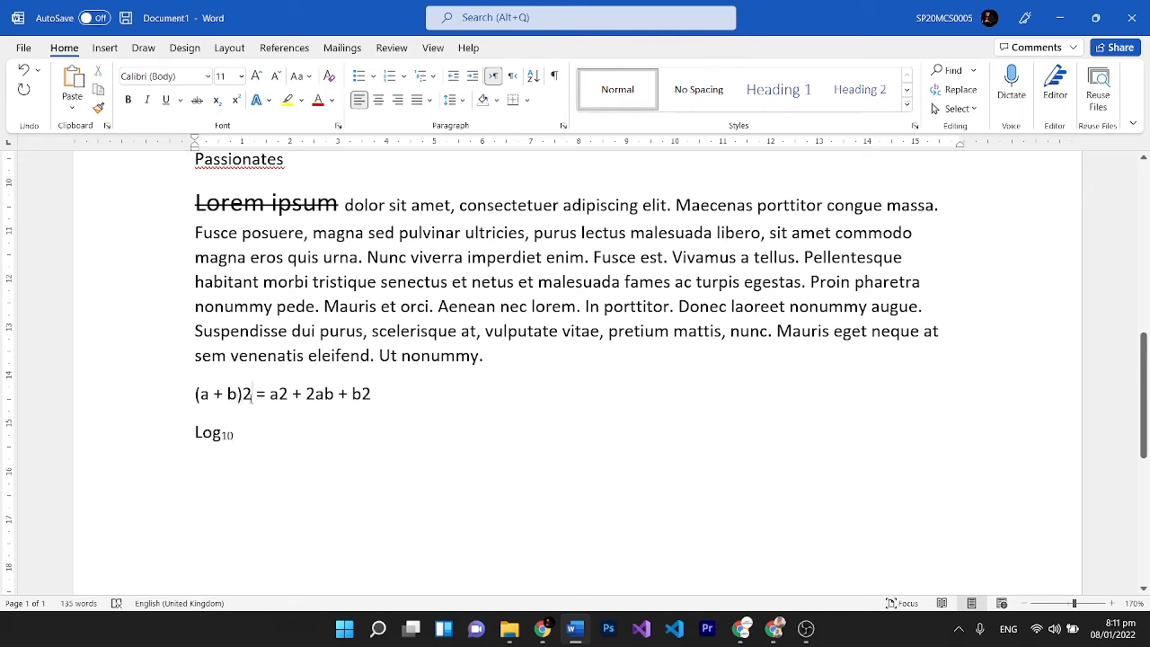
Format the 2 after "(a + b)" as superscript and clear the selection.
left_click_drag(252, 396, 245, 400)
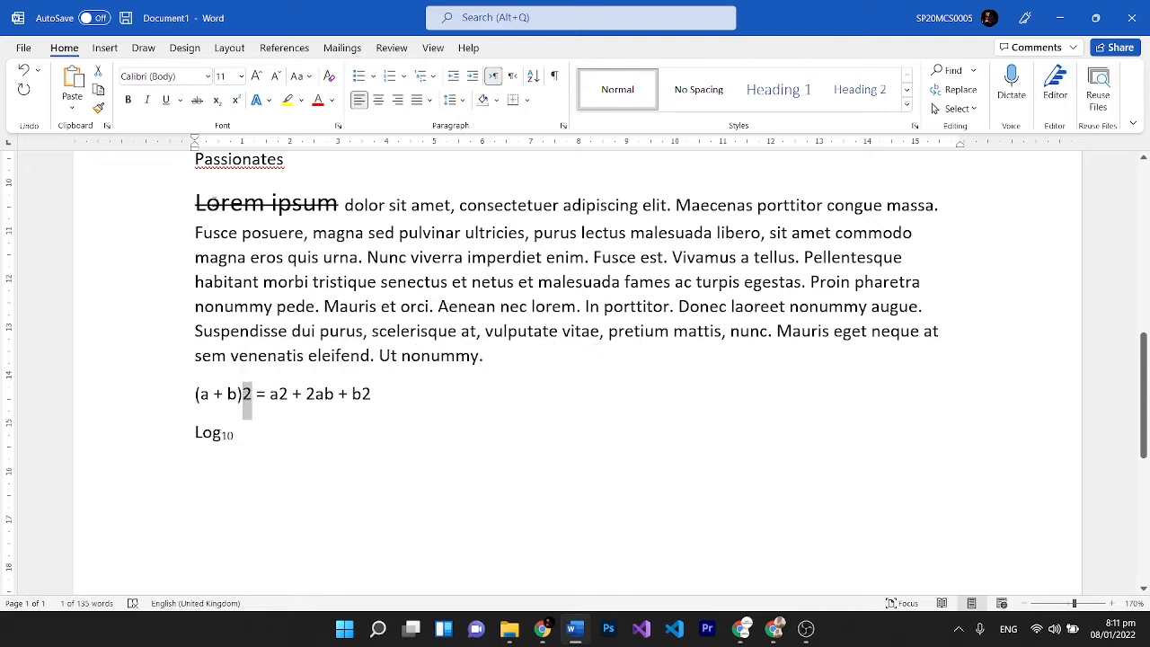
left_click(237, 102)
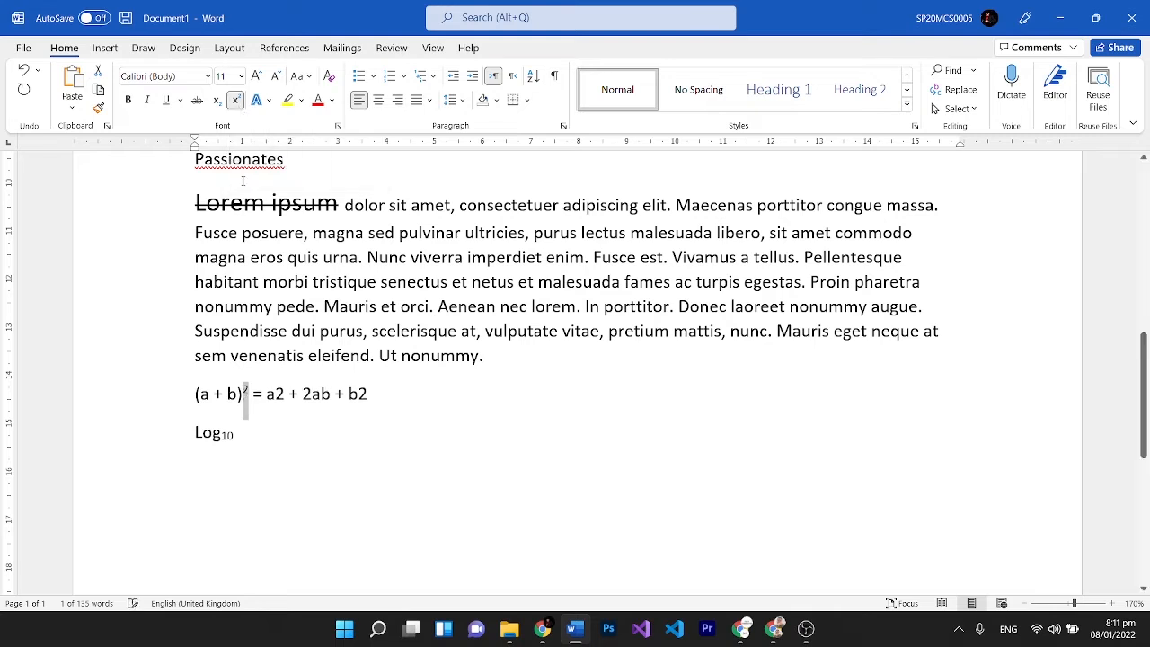
left_click(262, 378)
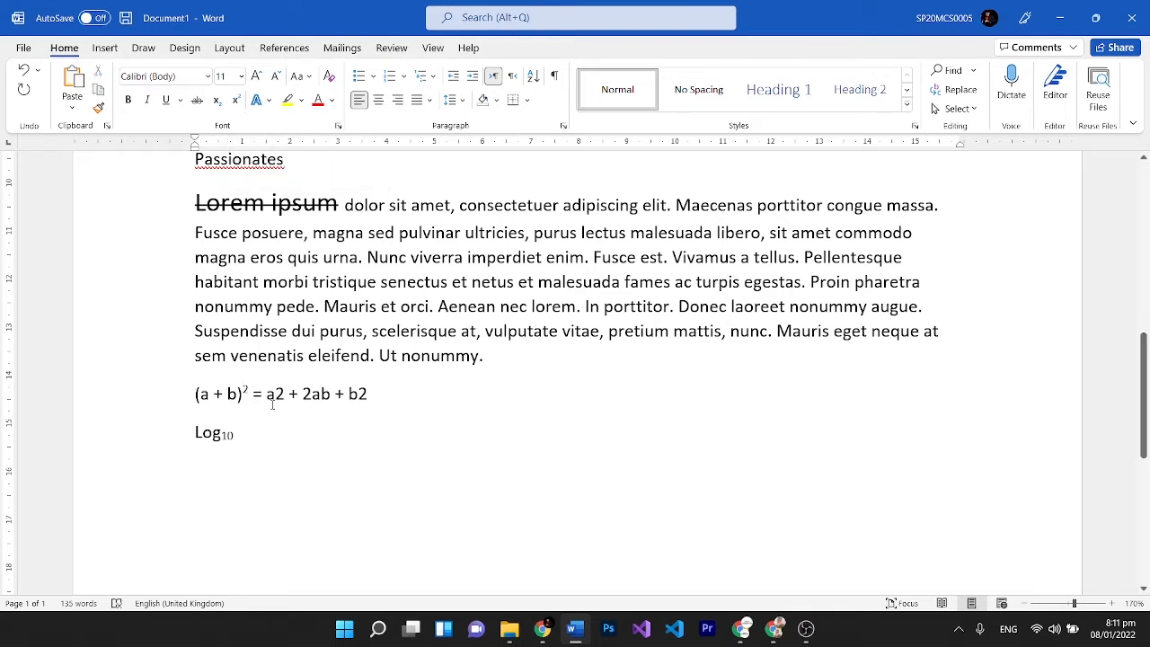
Format the 2 after "a" and the 2 after "b" in the equation's expansion as superscript.
left_click_drag(275, 401, 281, 405)
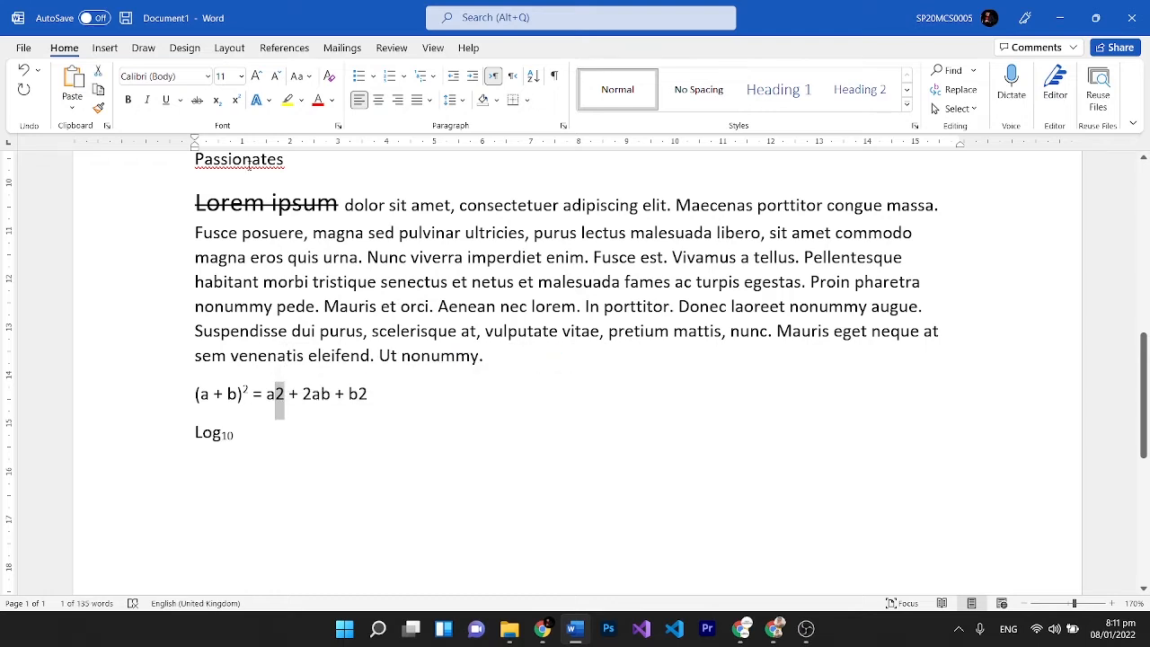
left_click(237, 100)
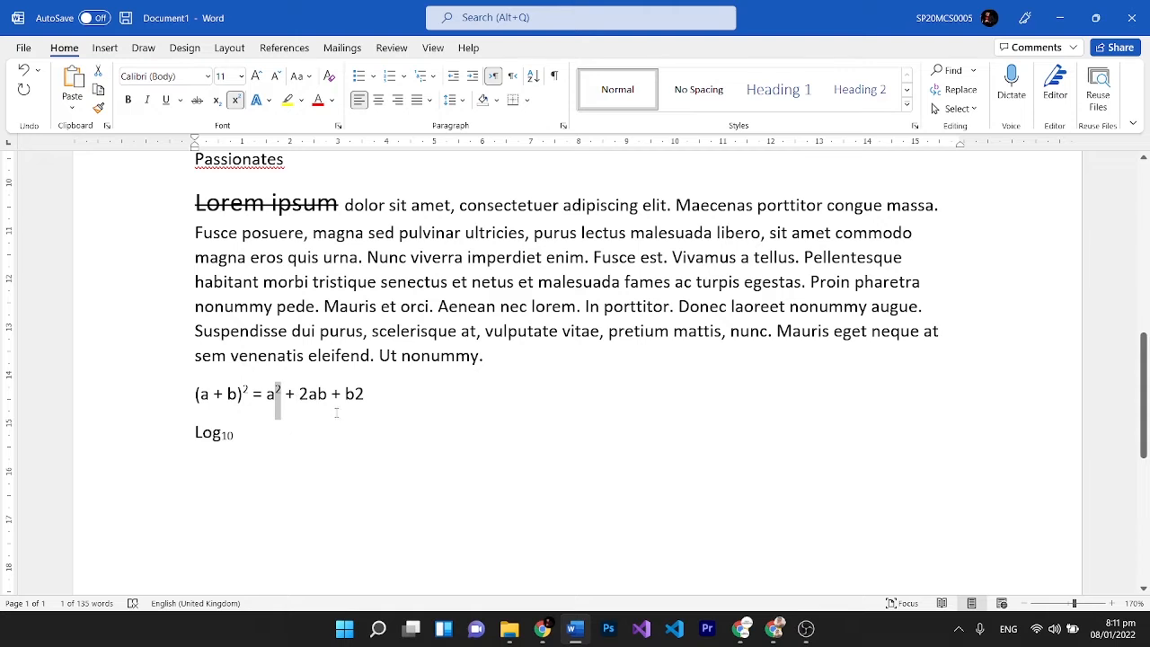
left_click_drag(355, 393, 365, 394)
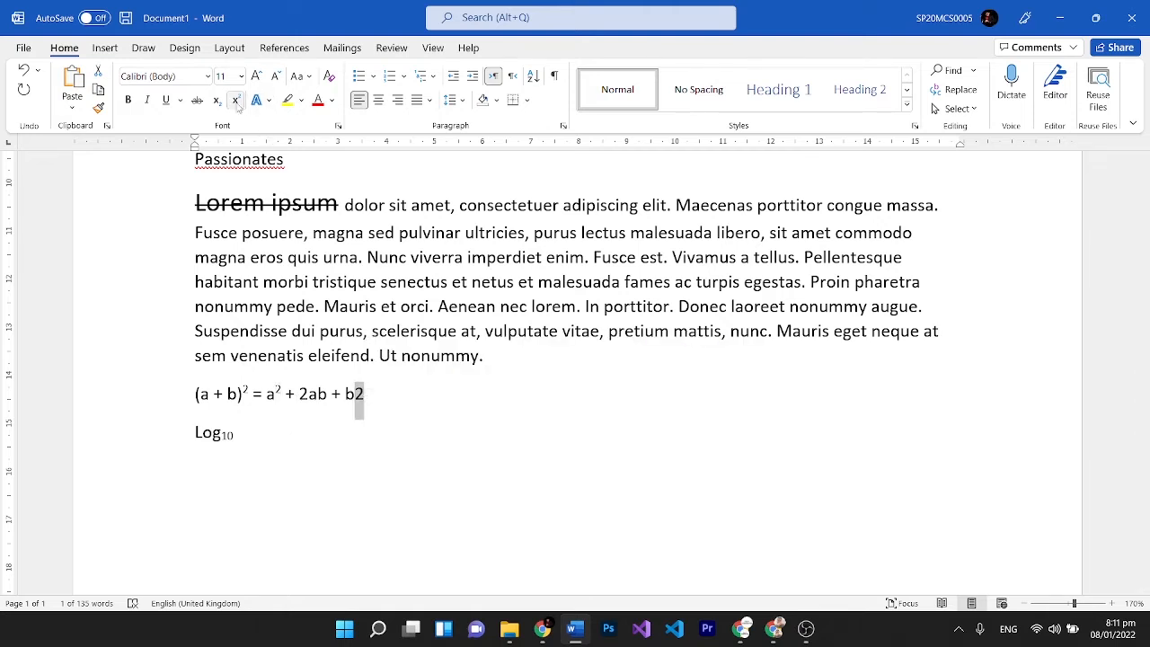
left_click(235, 100)
left_click(366, 434)
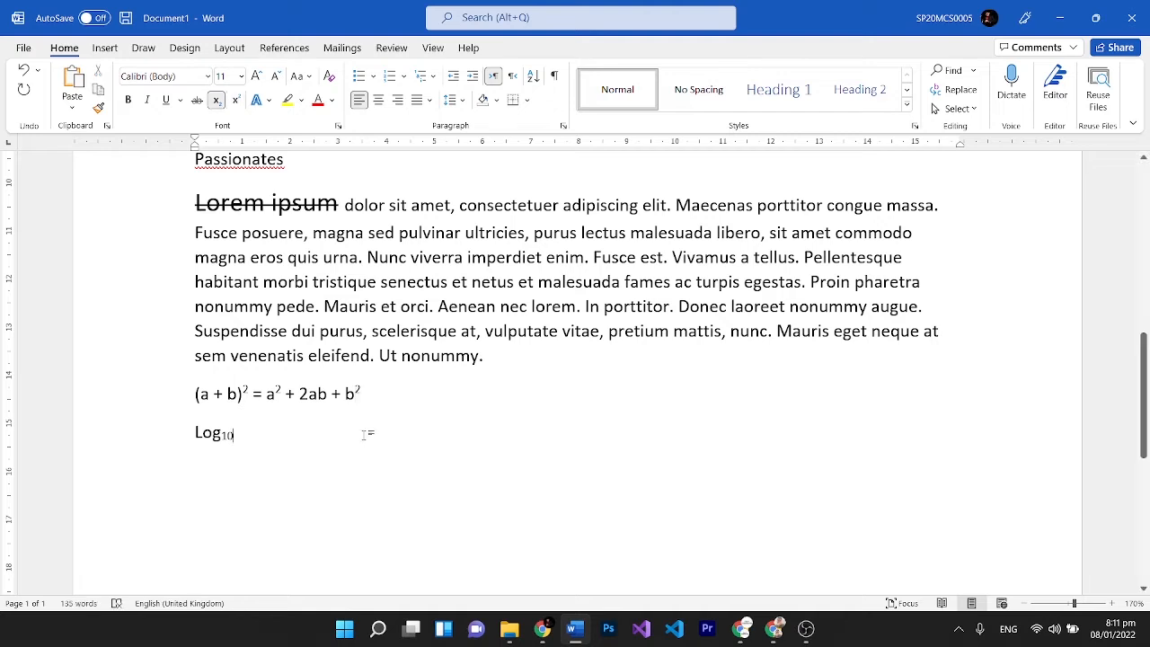
Turn off subscript formatting at the end of the log line.
mouse_move(368, 388)
left_mouse_down()
mouse_move(169, 387)
mouse_move(367, 392)
left_mouse_up()
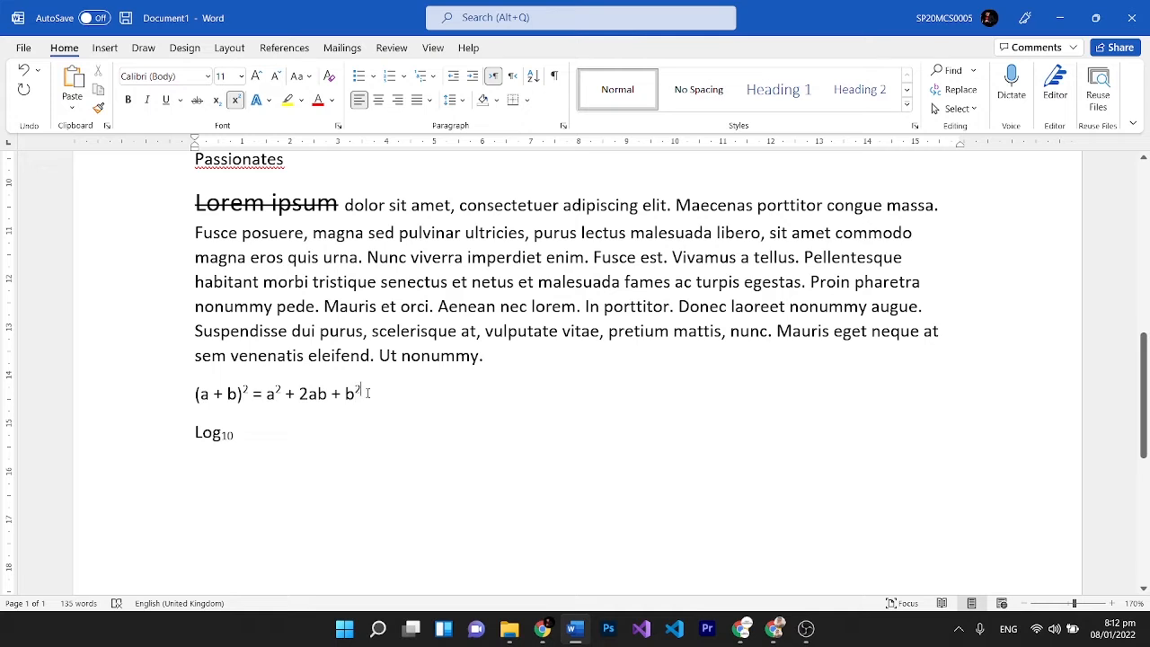
key("Down")
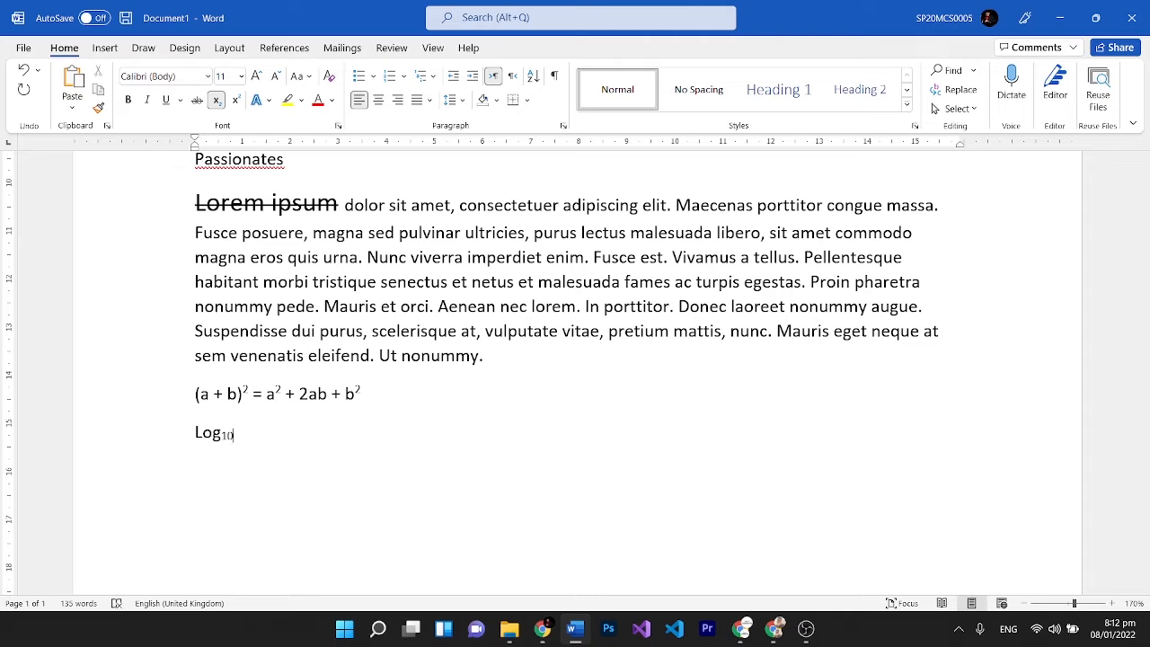
key("ctrl+equal")
Select the whole sentence about the MS. Office short course beneath the title and view the available letter-case options.
left_click(310, 79)
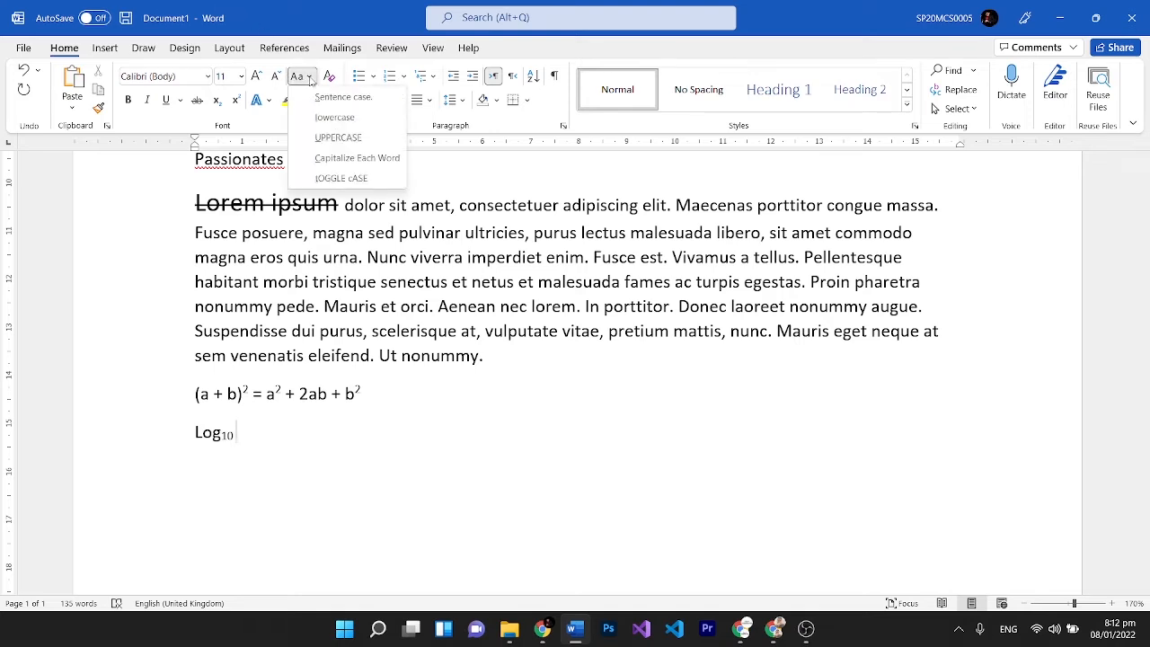
left_click(443, 283)
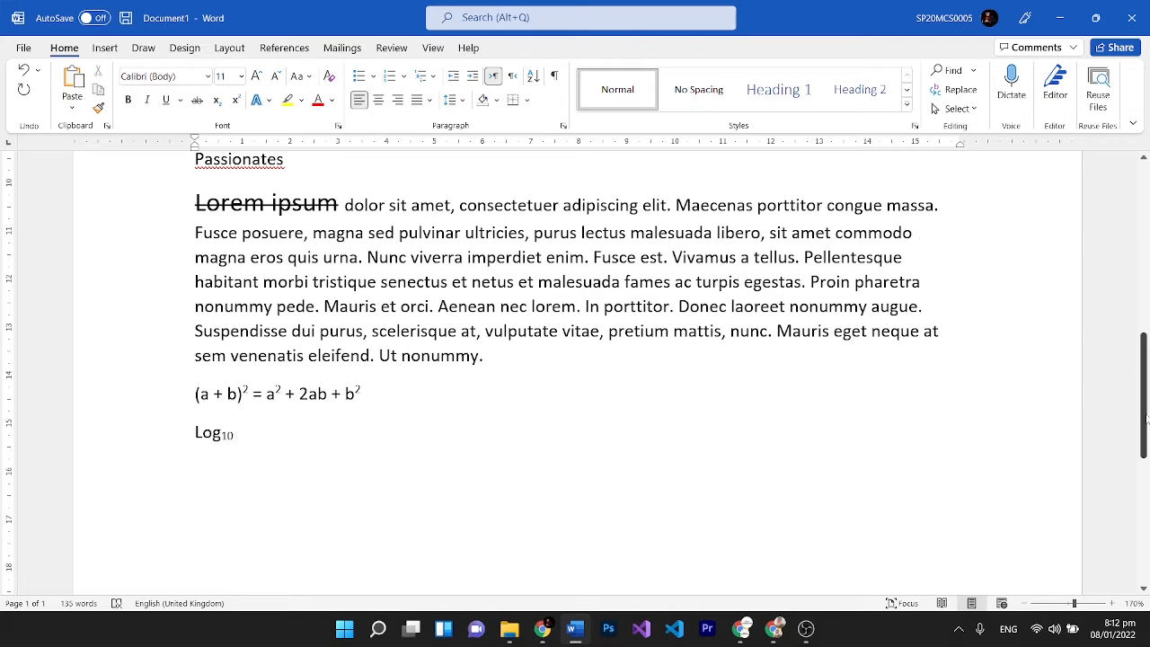
scroll(1122, 339, "up", 5)
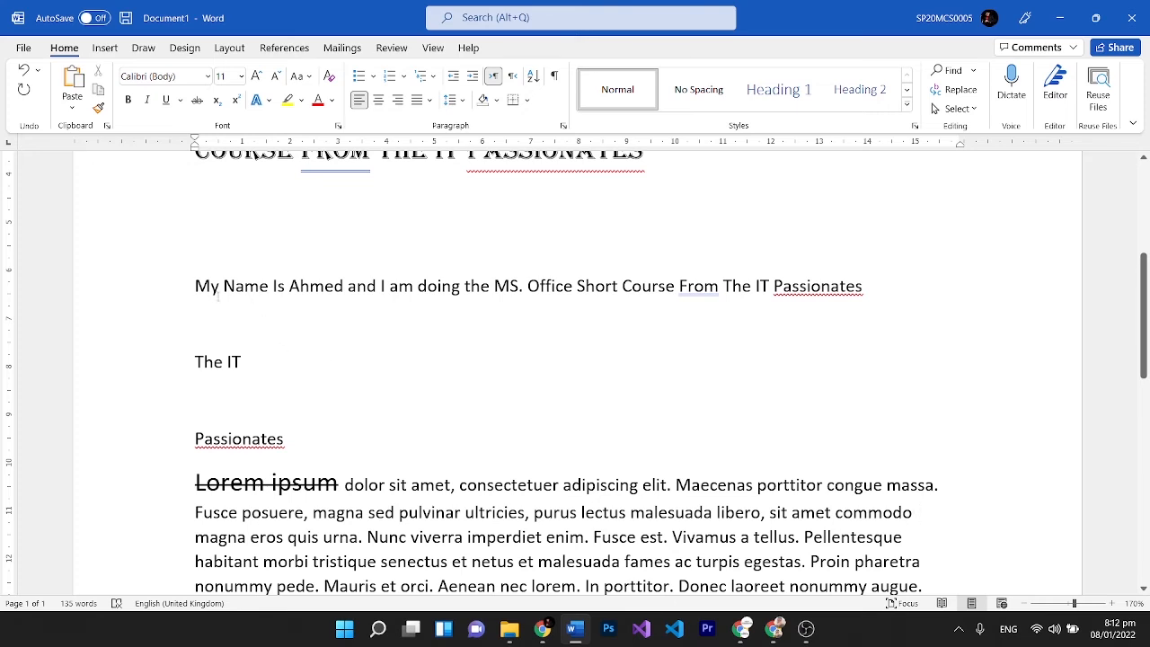
left_click(229, 308)
triple_click(496, 281)
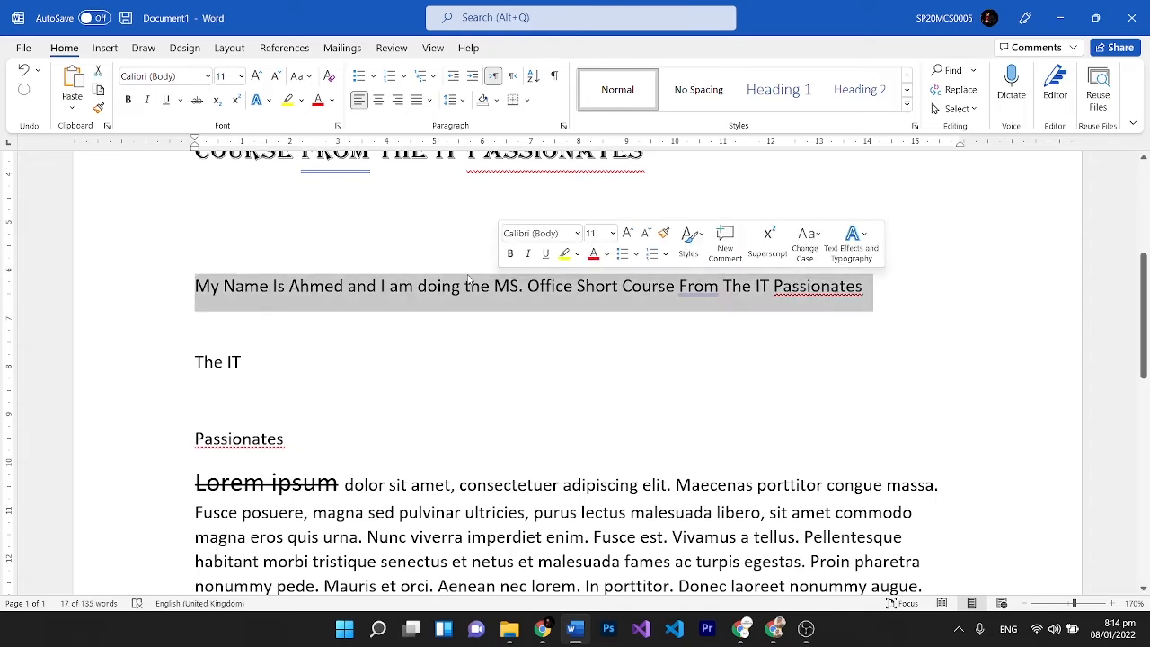
left_click(308, 77)
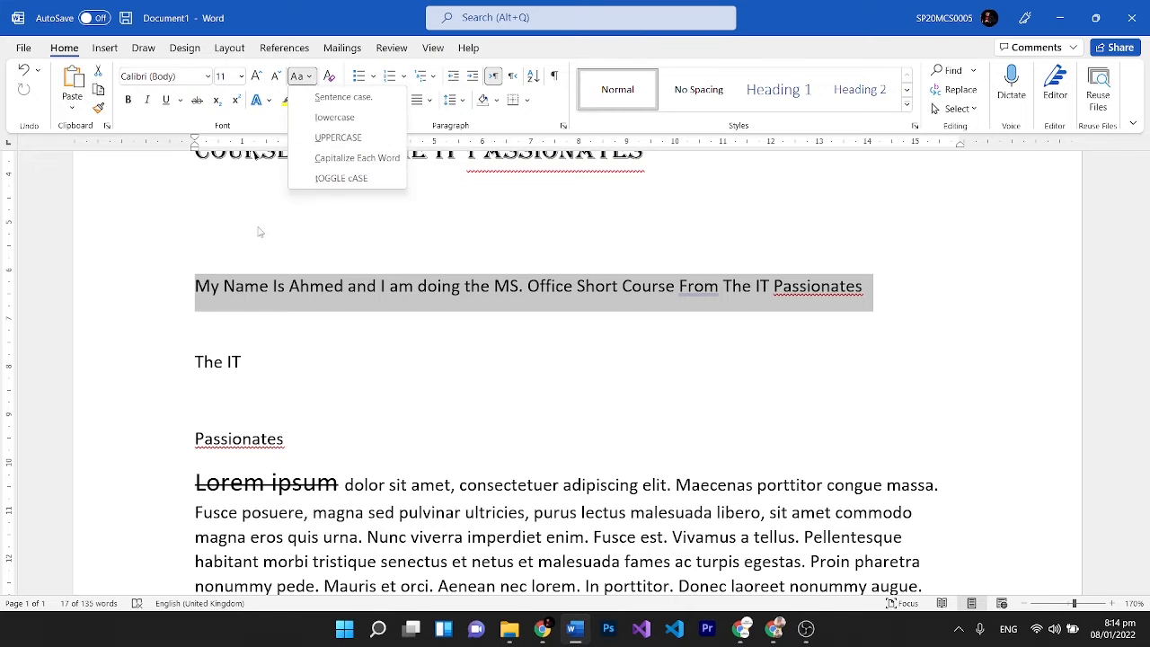
left_click(302, 75)
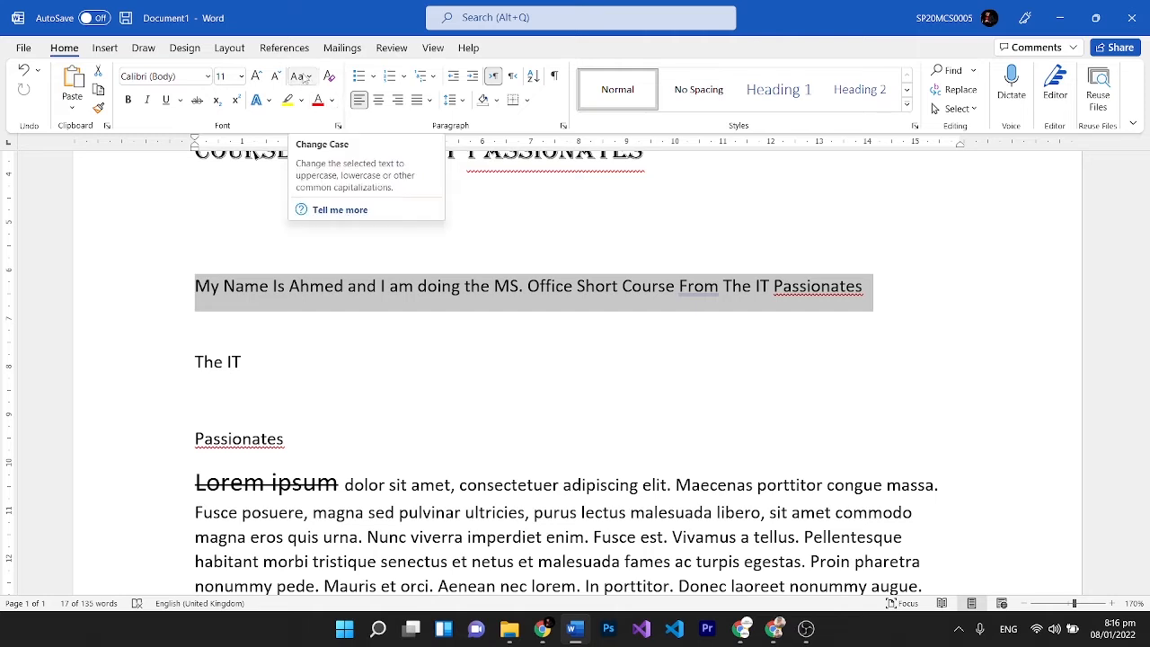
Convert the selected short-course sentence to lowercase and then to UPPERCASE.
left_click(306, 79)
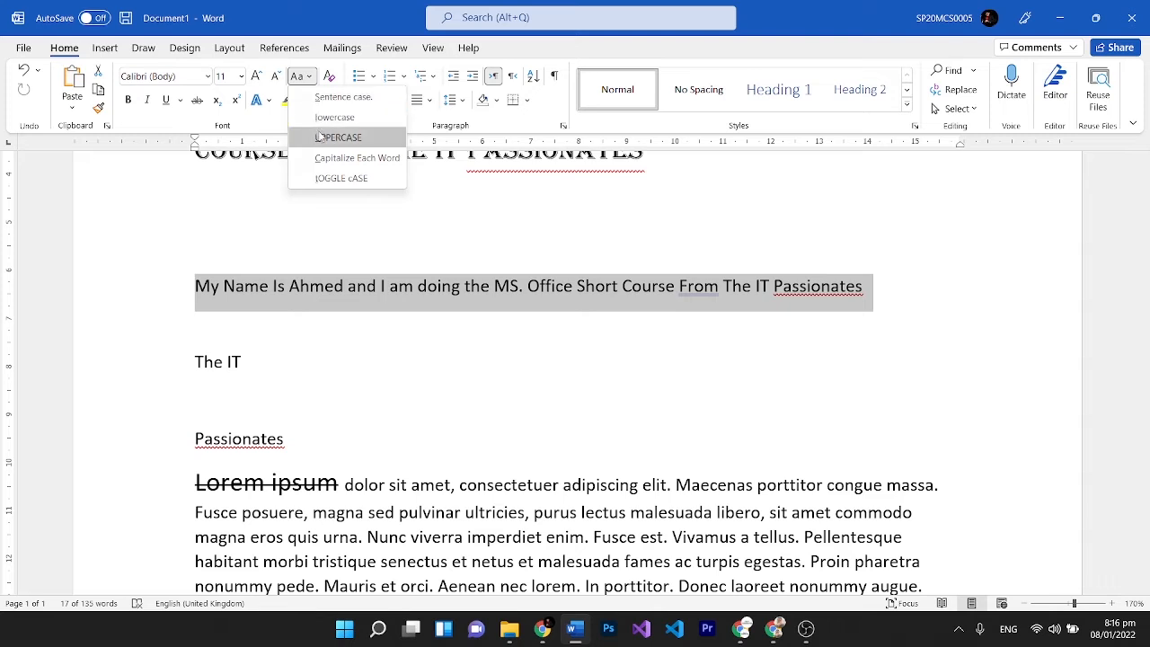
left_click(319, 97)
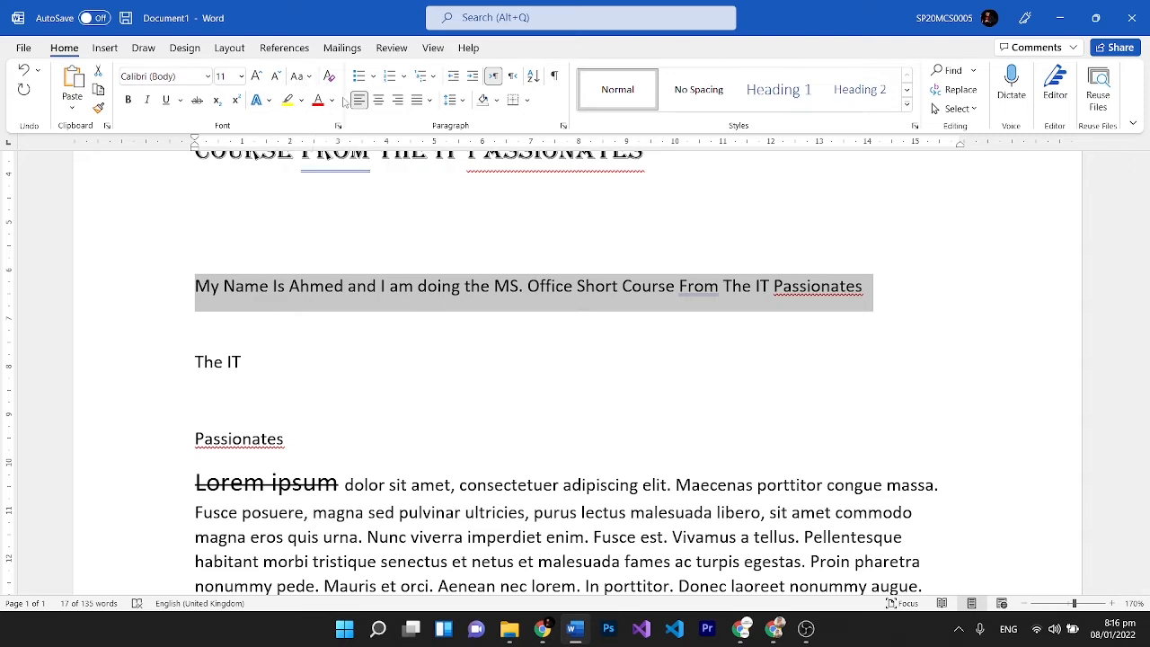
left_click(301, 75)
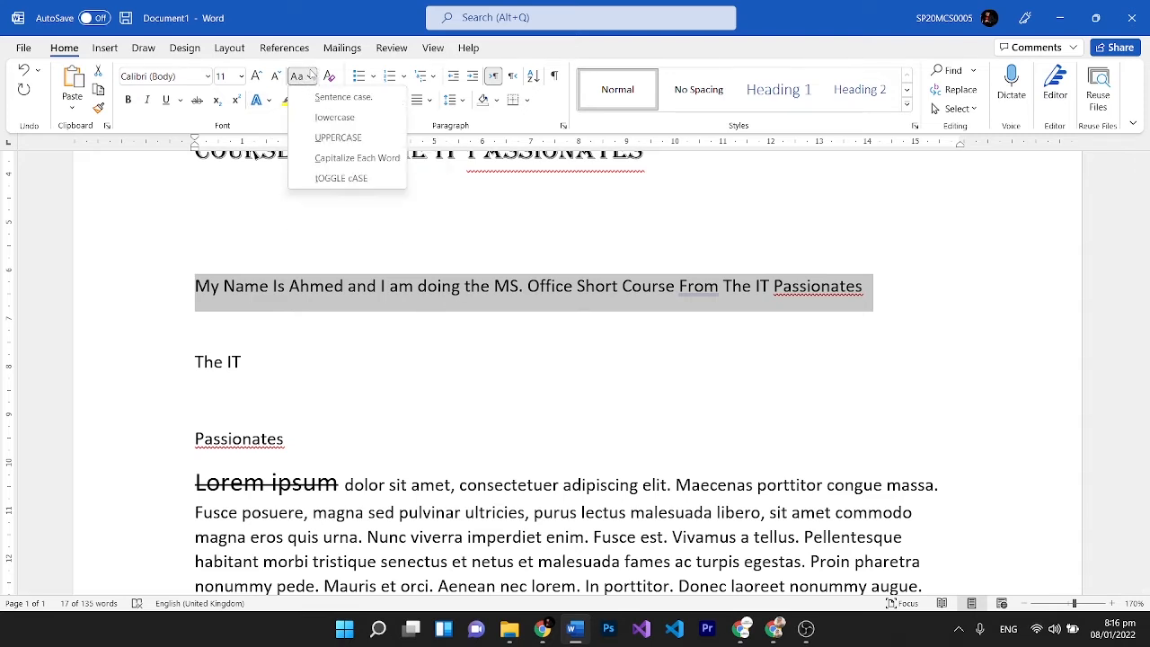
left_click(319, 116)
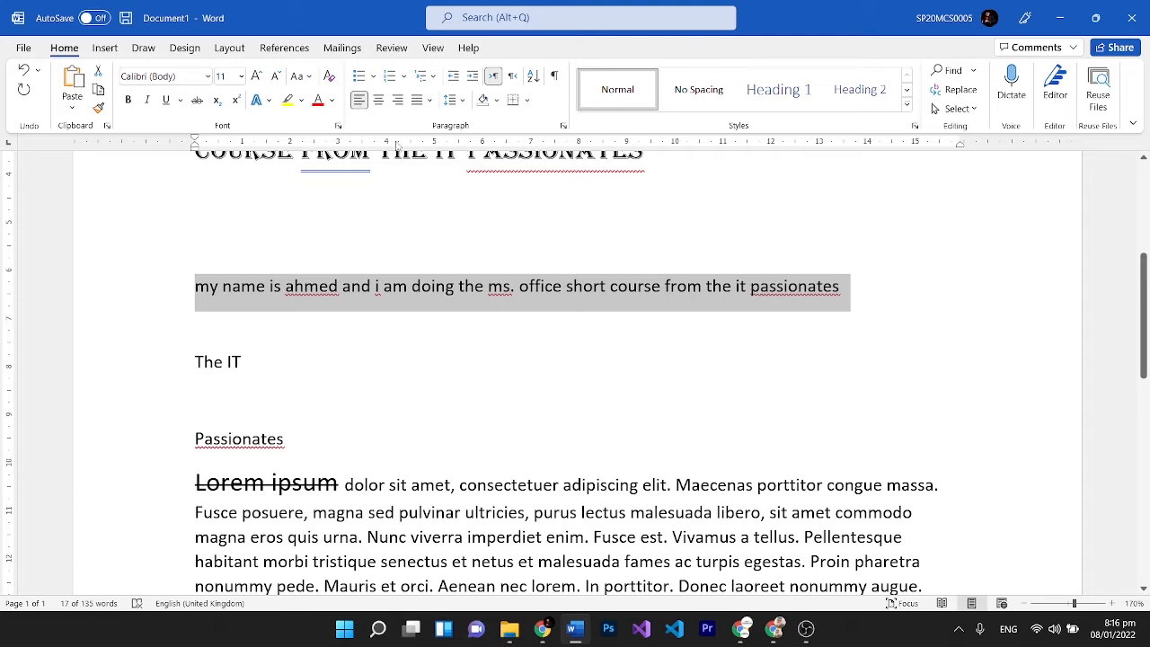
left_click(305, 77)
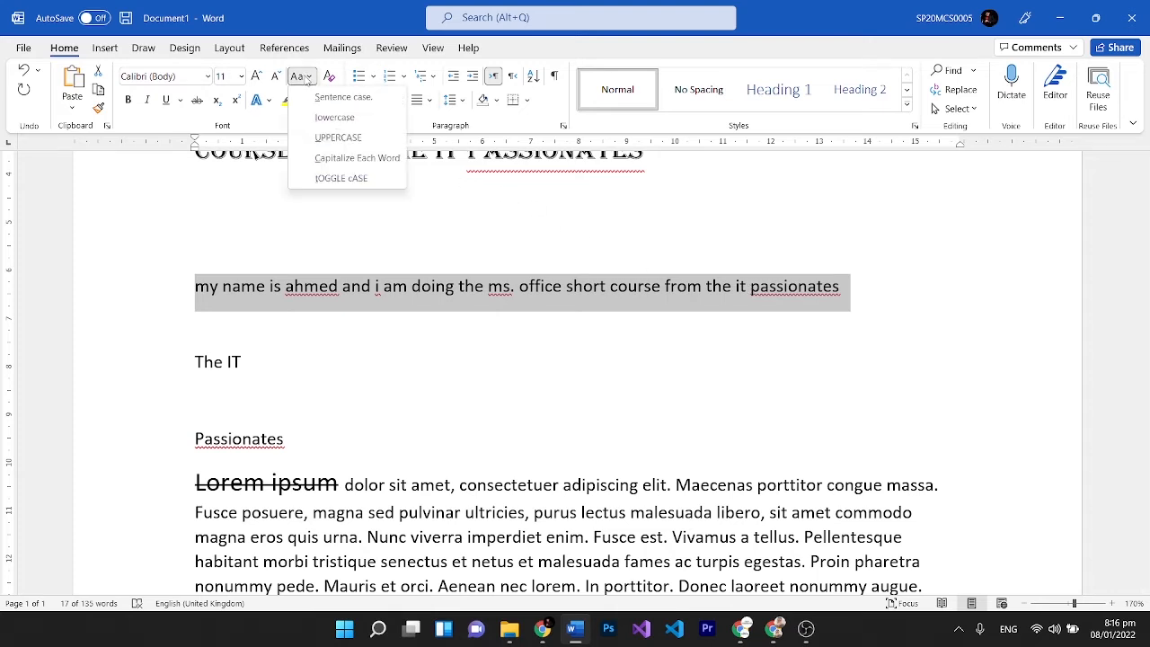
left_click(330, 137)
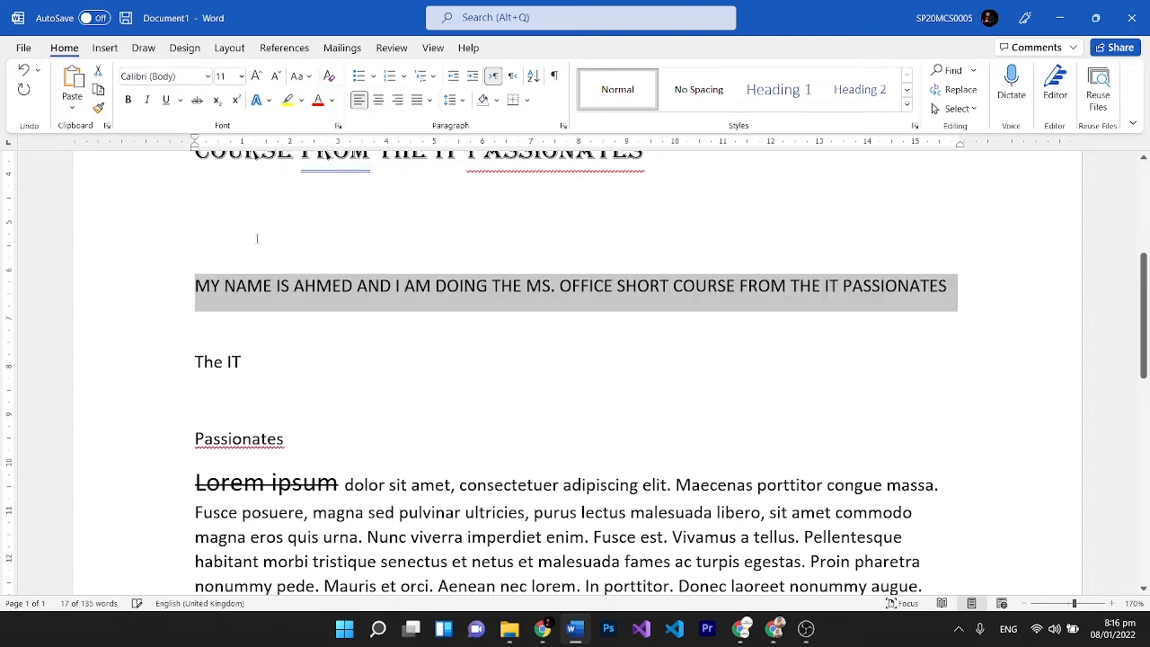
Change the selected sentence to Capitalize Each Word and then to Sentence case.
left_click(300, 77)
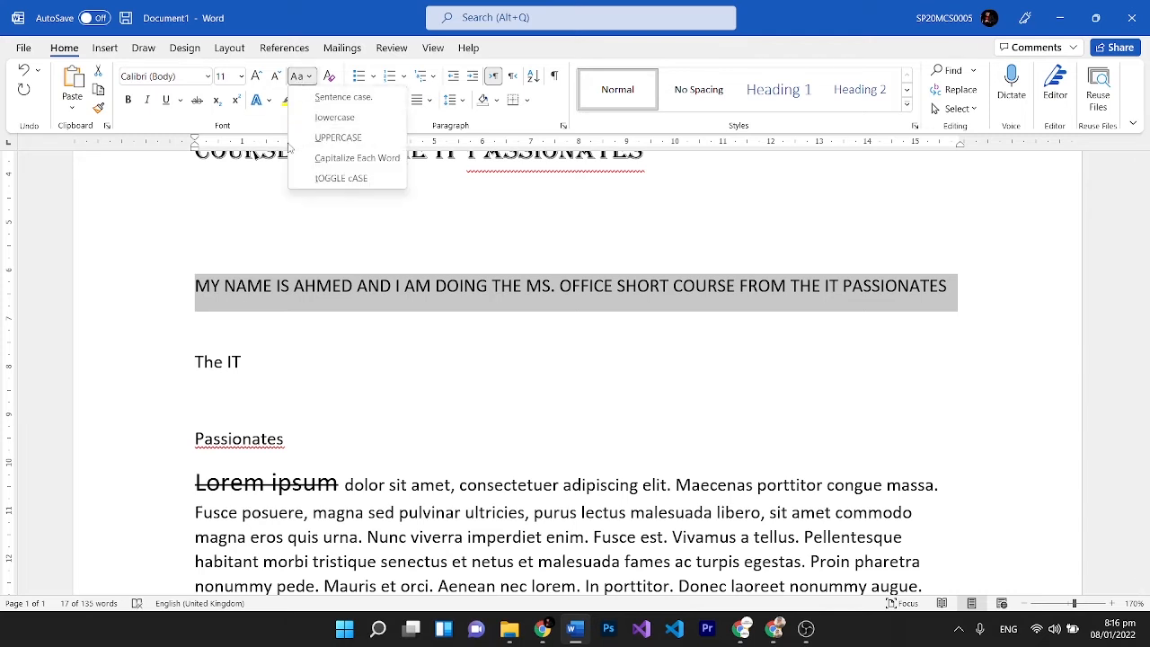
left_click(357, 159)
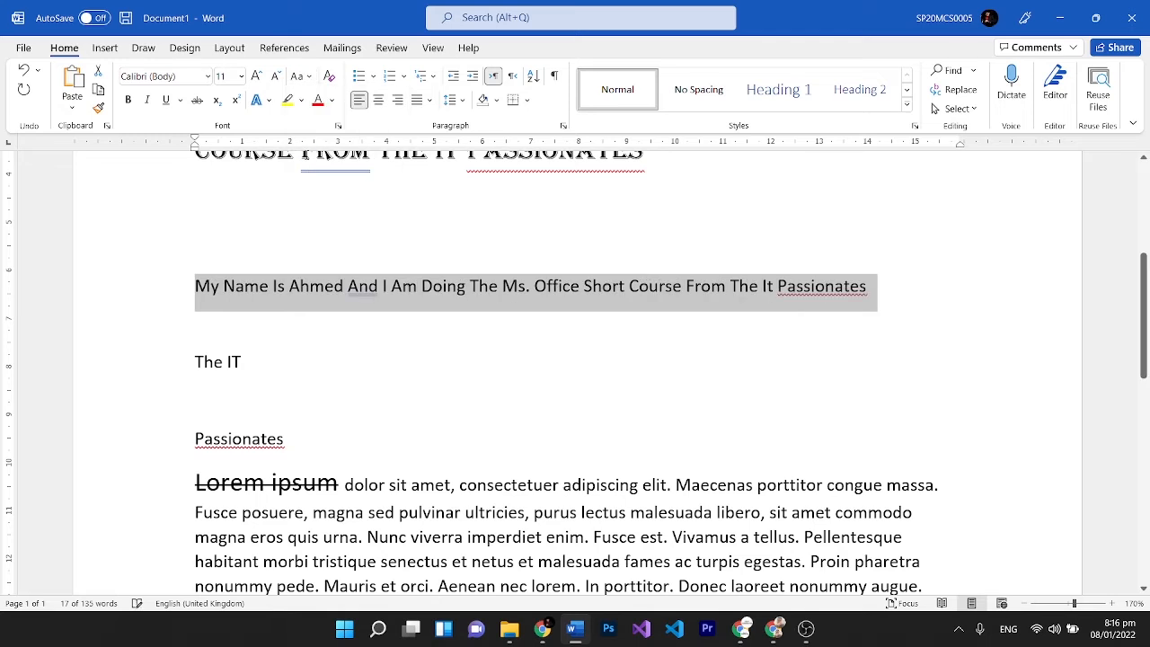
left_click(299, 79)
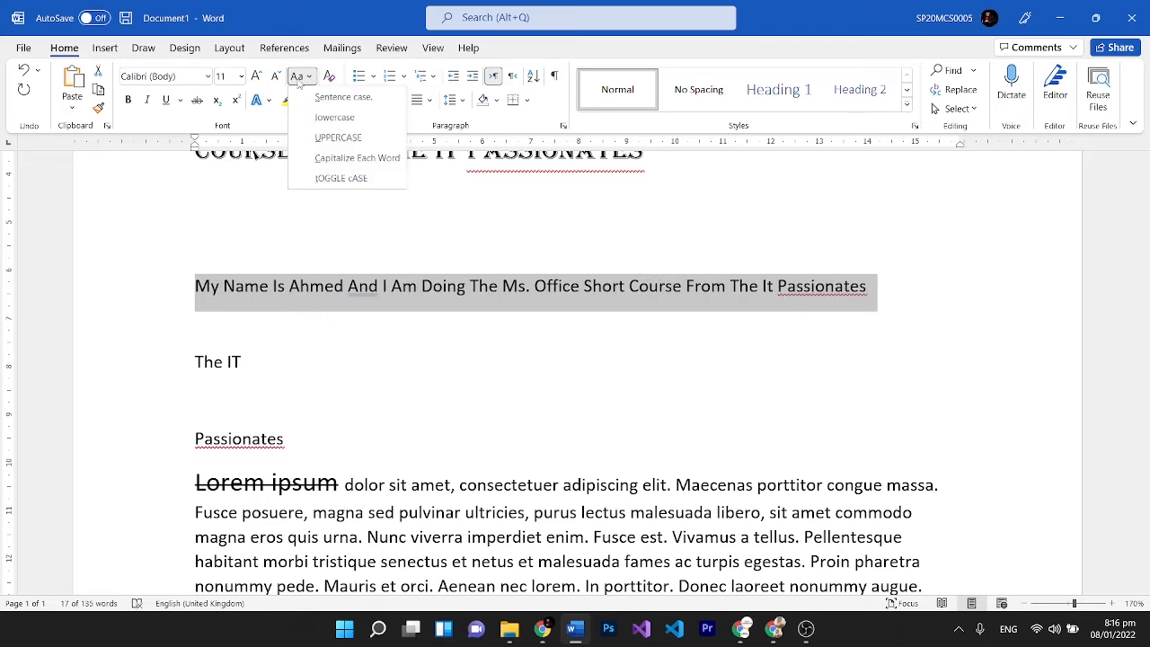
left_click(311, 97)
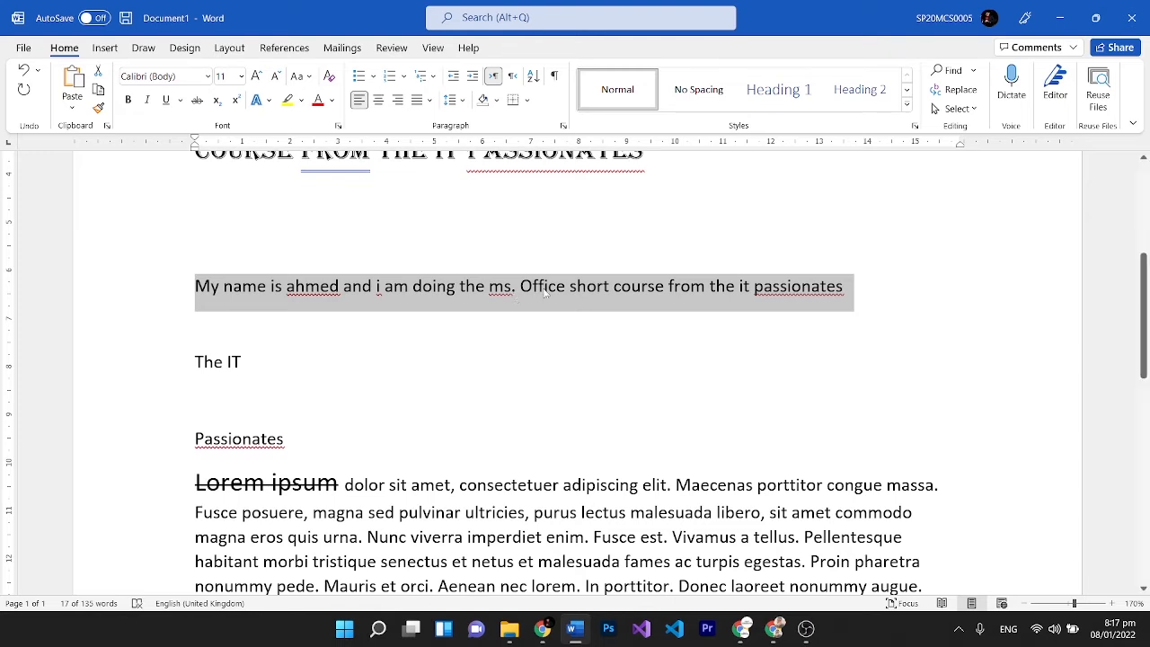
Capitalize each word of the selected sentence again, then apply tOGGLE cASE to it.
left_click(302, 77)
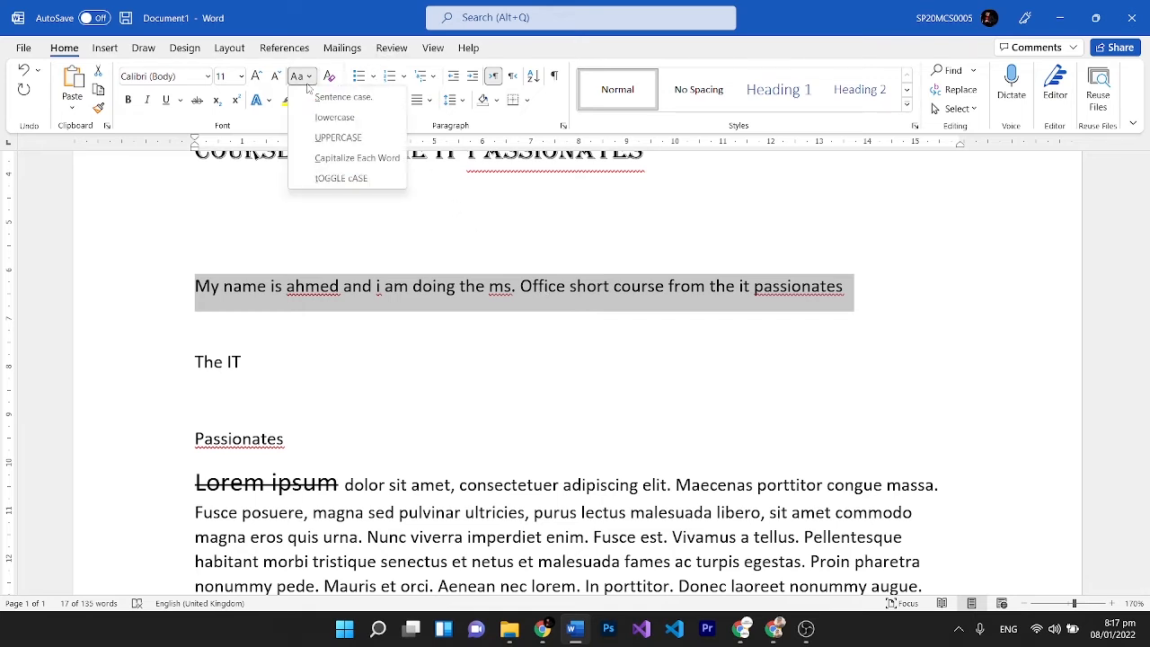
left_click(326, 159)
left_click(303, 79)
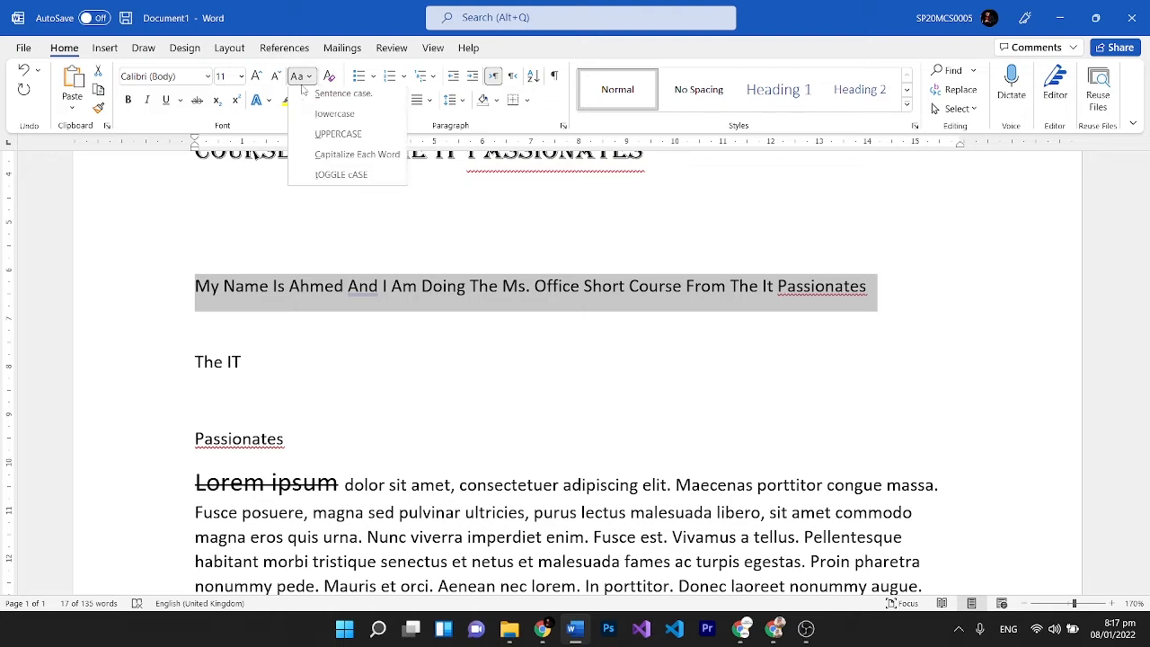
left_click(324, 180)
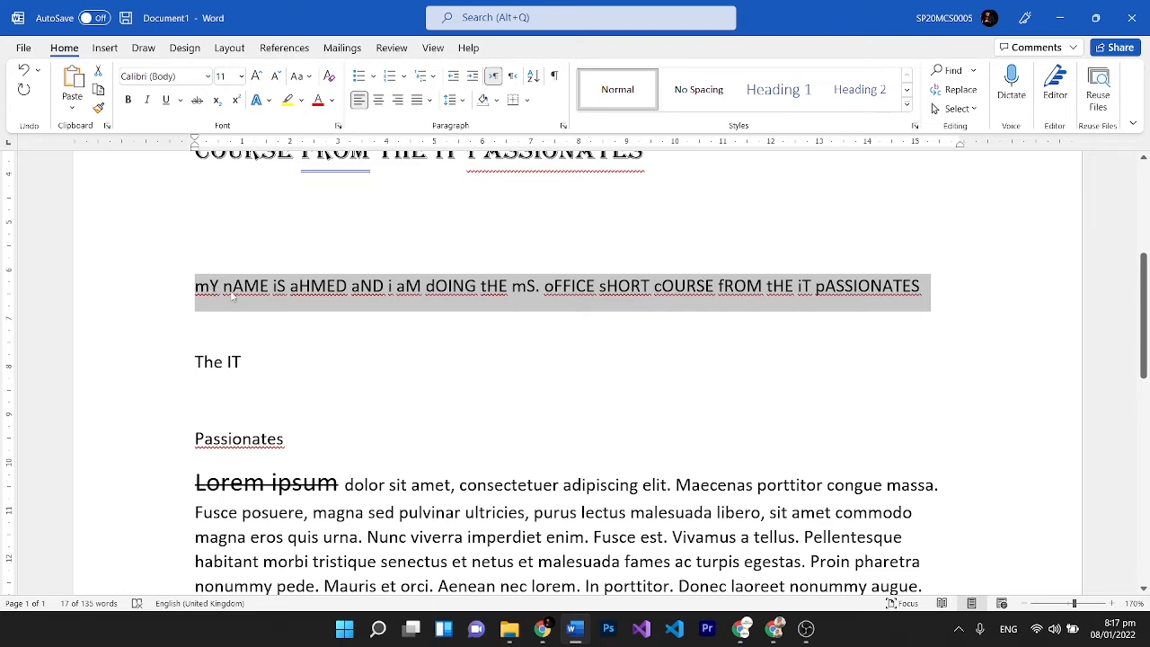
Set the short-course sentence to Capitalize Each Word and clear the selection.
left_click(300, 76)
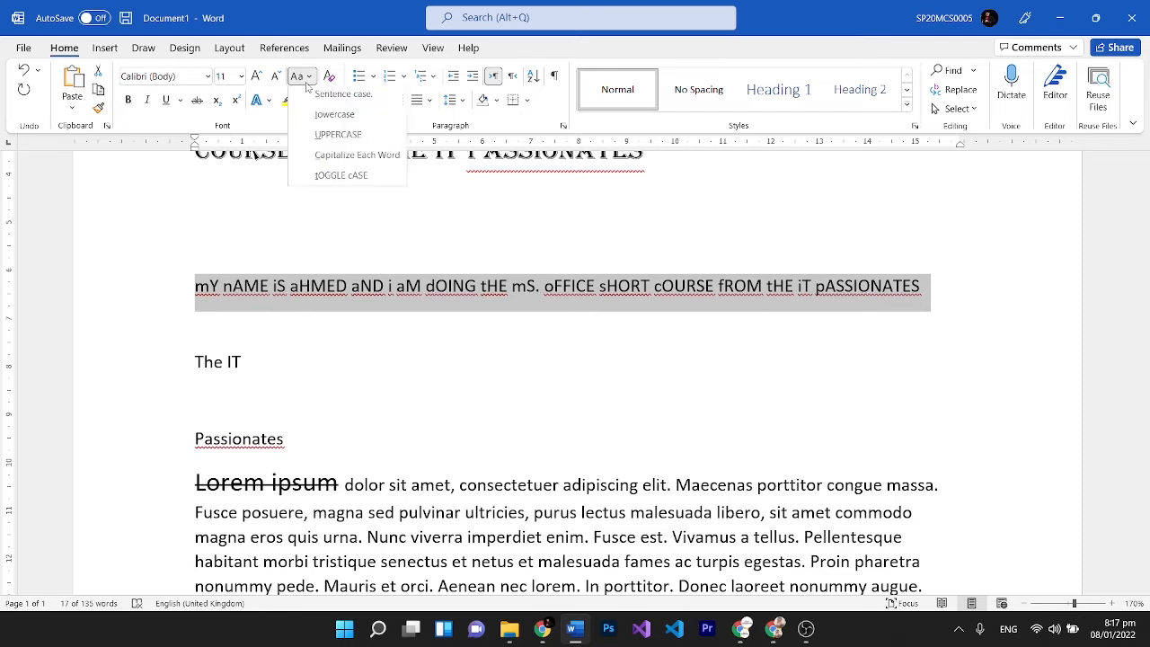
left_click(346, 158)
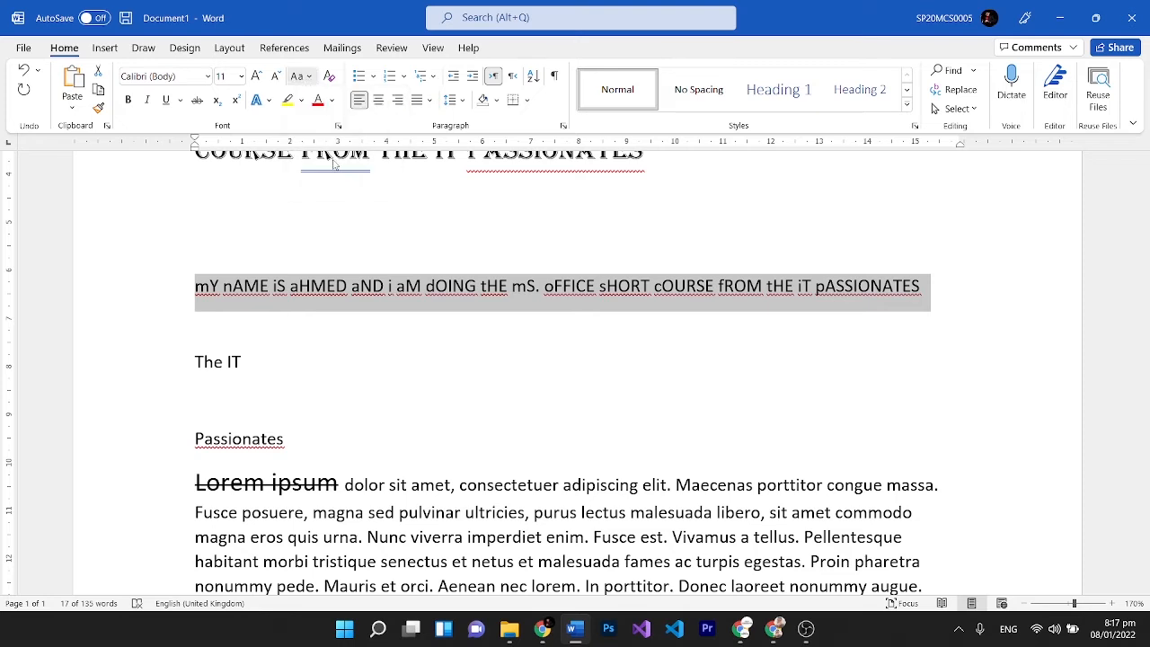
left_click(323, 289)
double_click(447, 286)
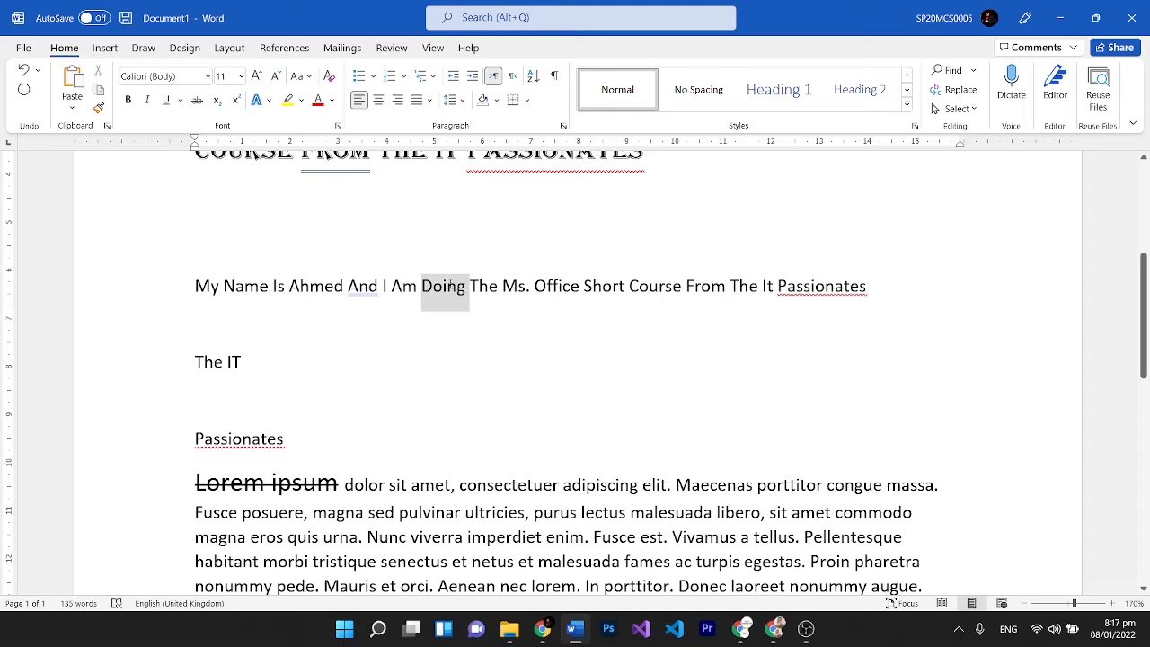
left_click(446, 286)
double_click(446, 285)
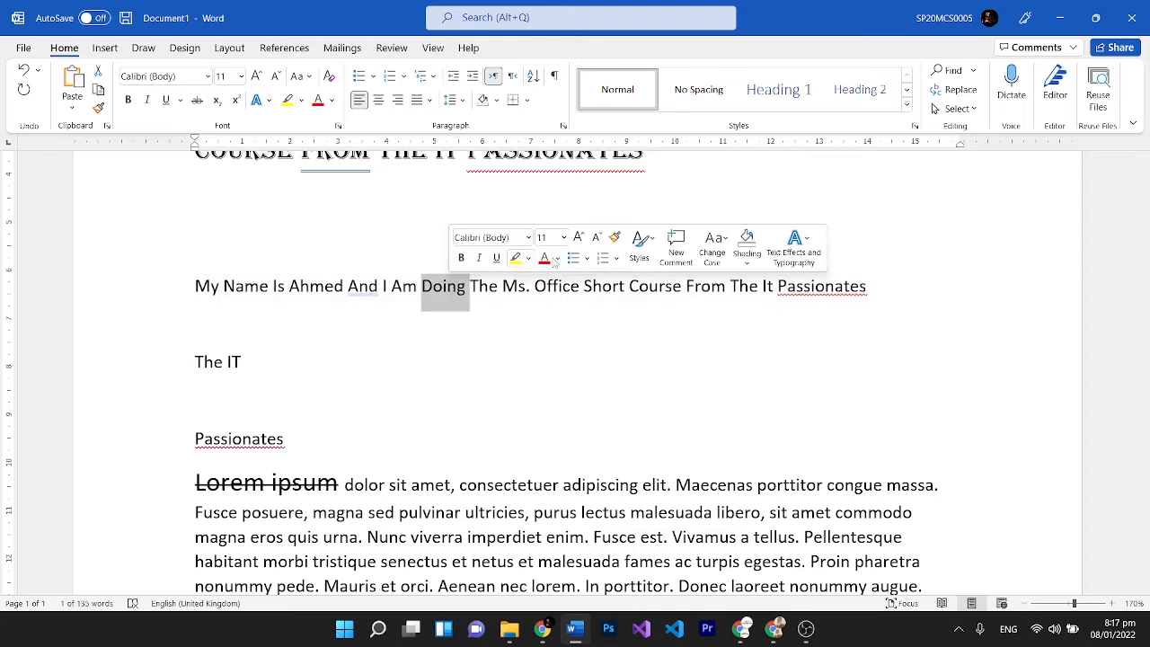
left_click(527, 296)
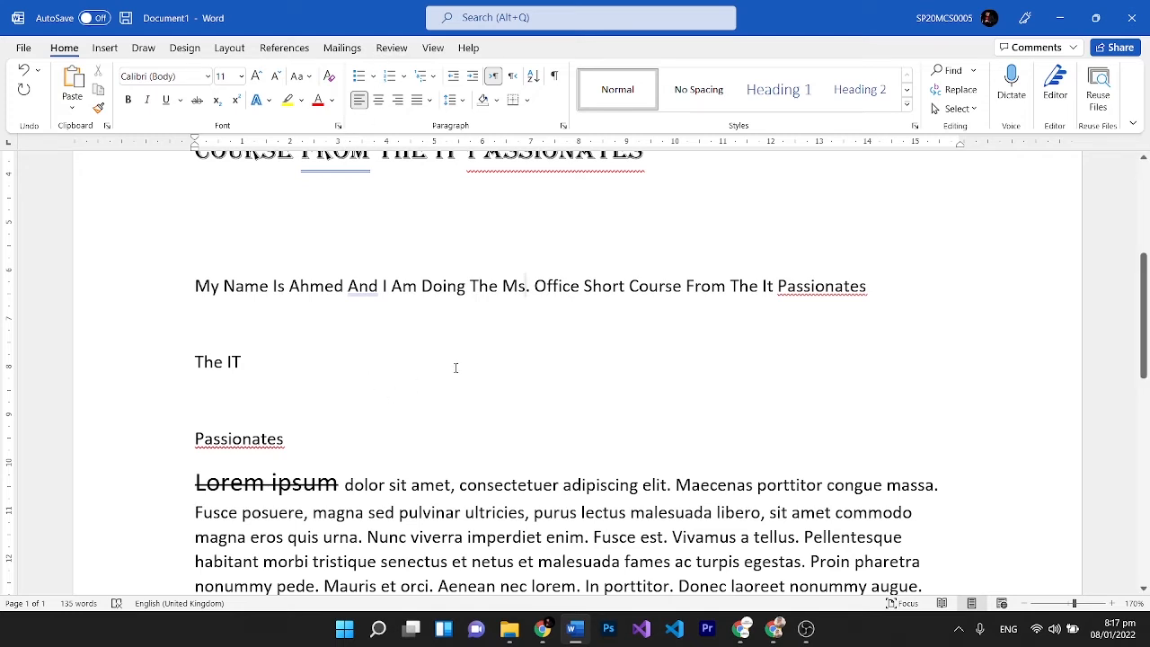
left_click(403, 325)
Turn off subscript after the log expression and generate two paragraphs of sample text on a new line below with =rand(2).
scroll(1146, 299, "down", 3)
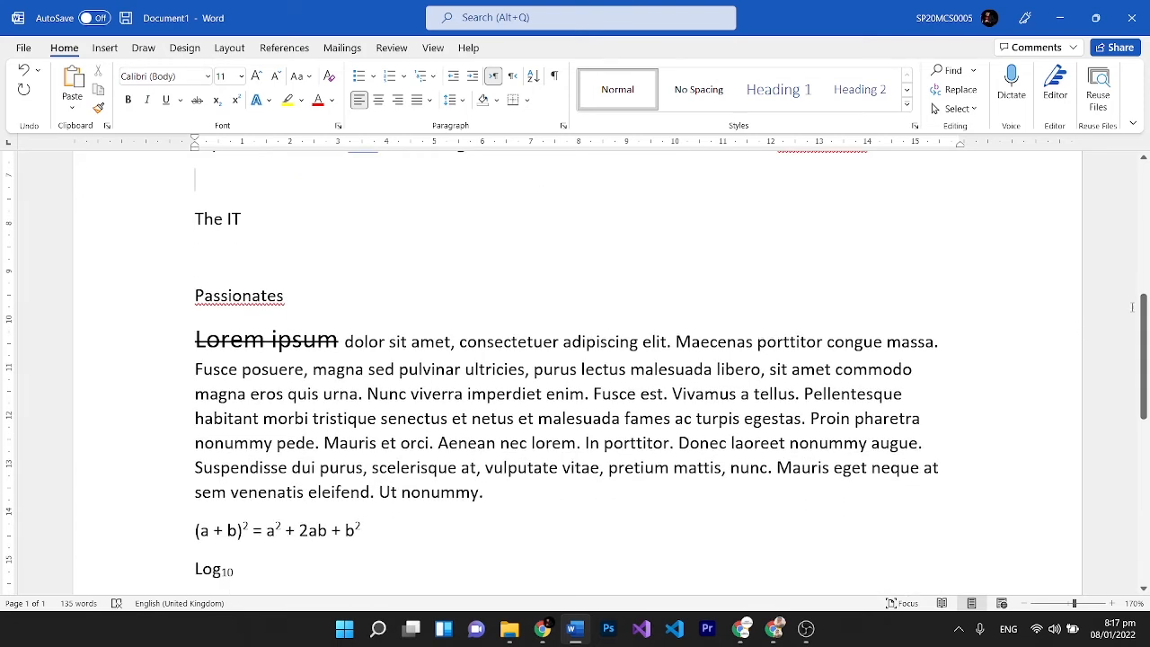
scroll(1146, 315, "down", 5)
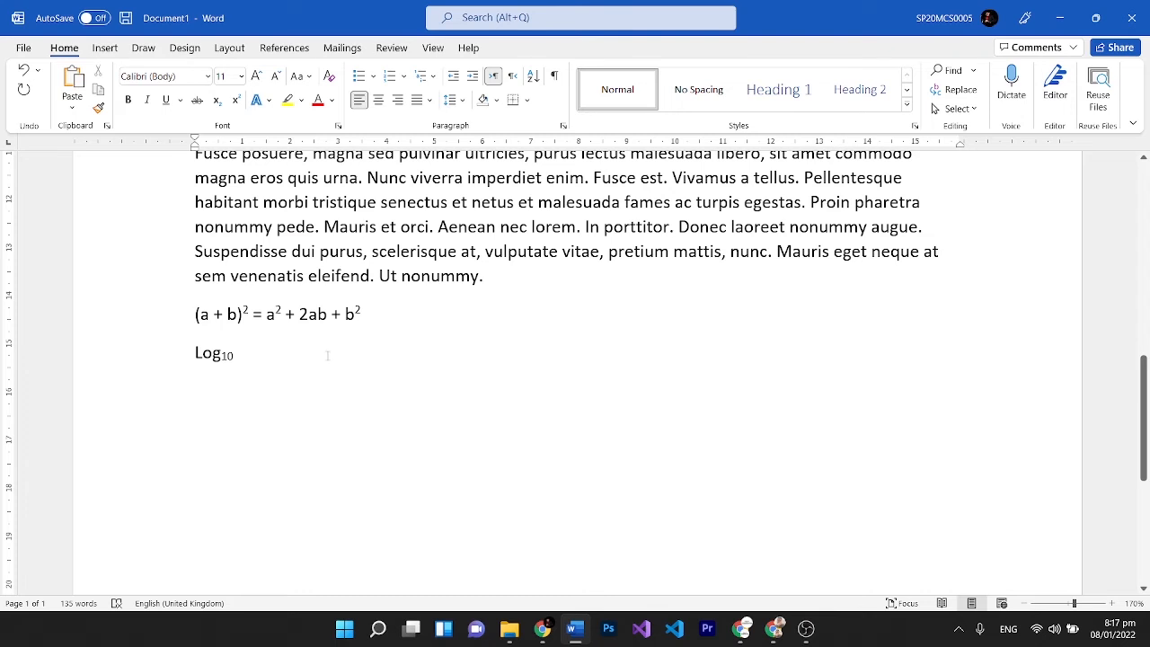
left_click(290, 361)
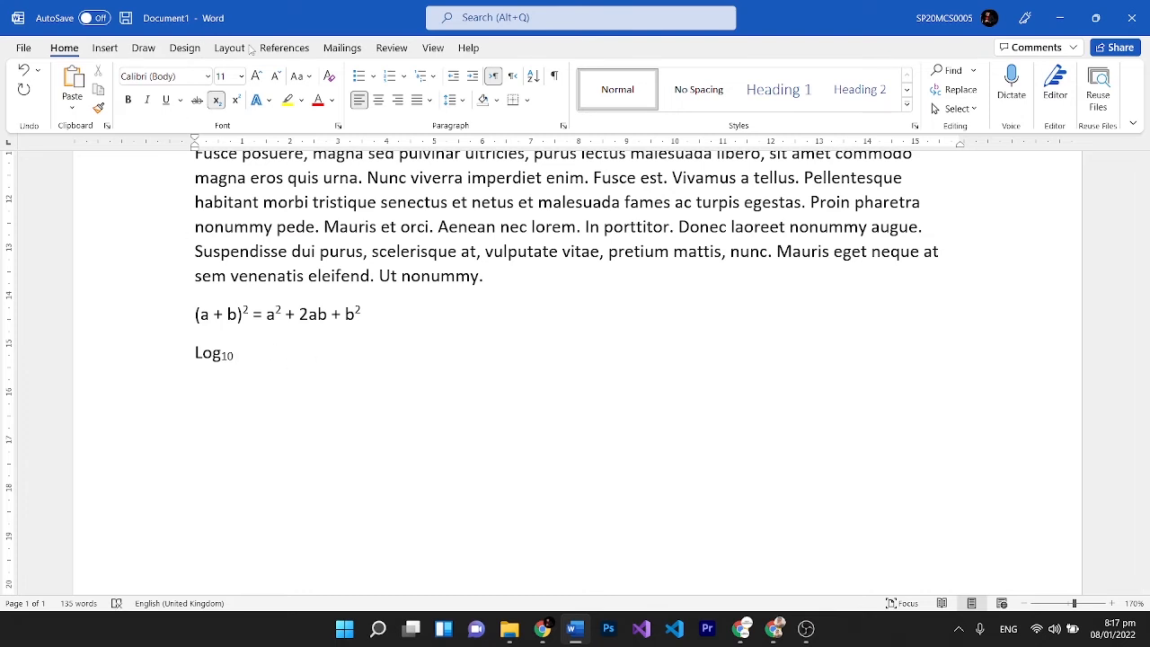
key("ctrl+equal")
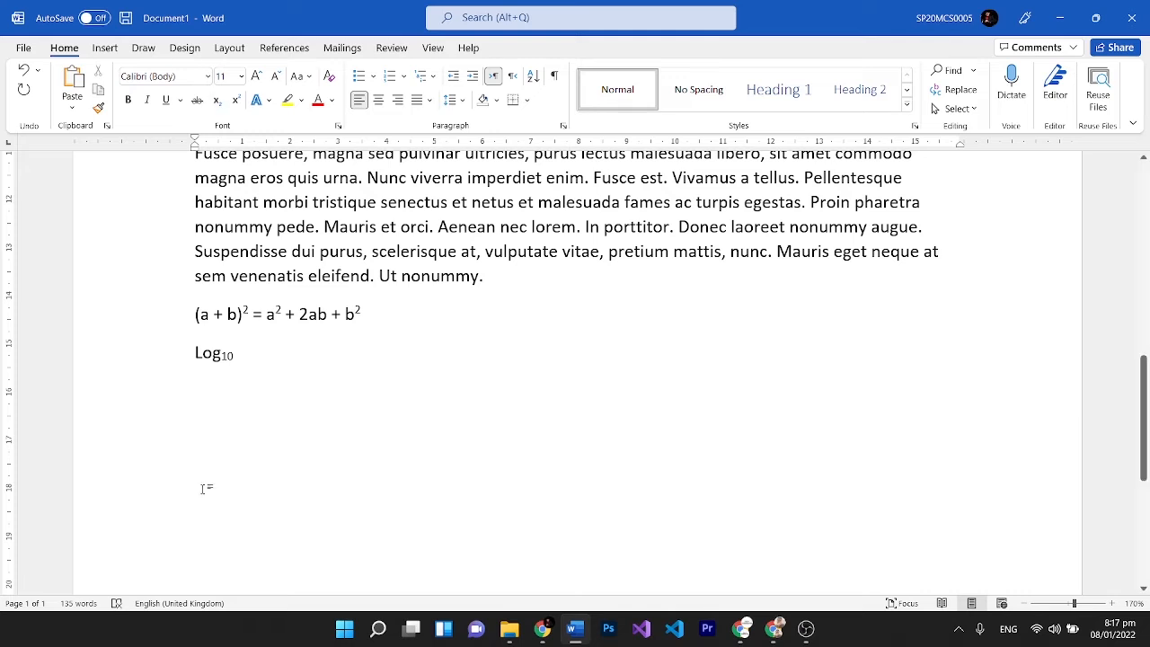
type("=")
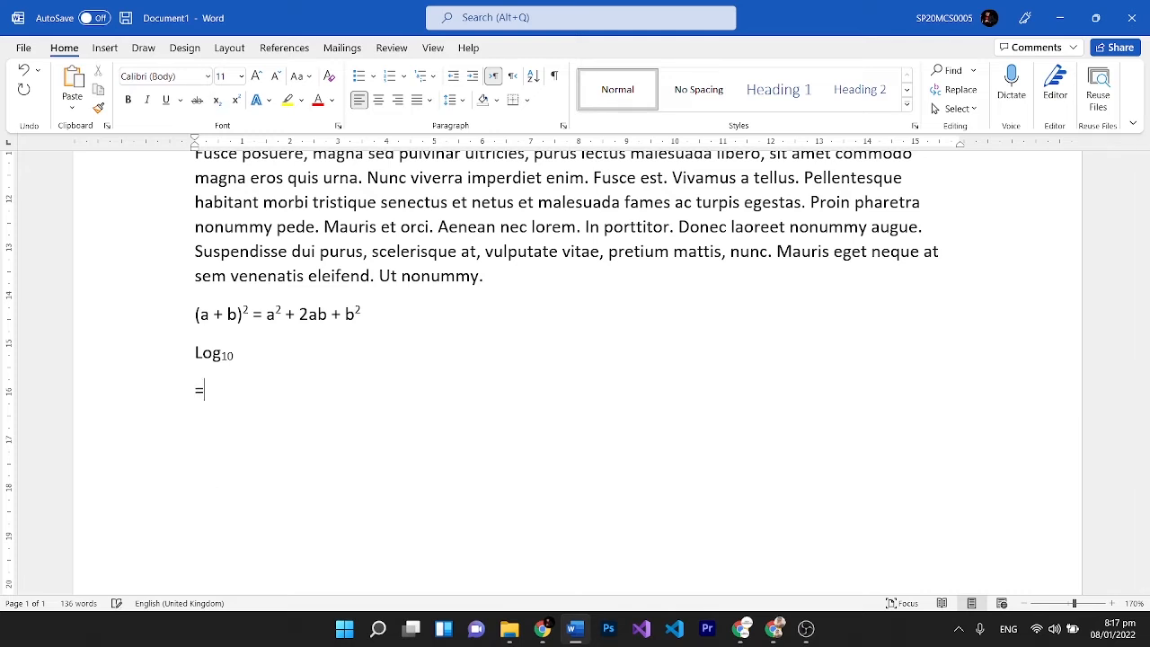
type("rand")
type("()")
type("2")
key("Right")
key("Return")
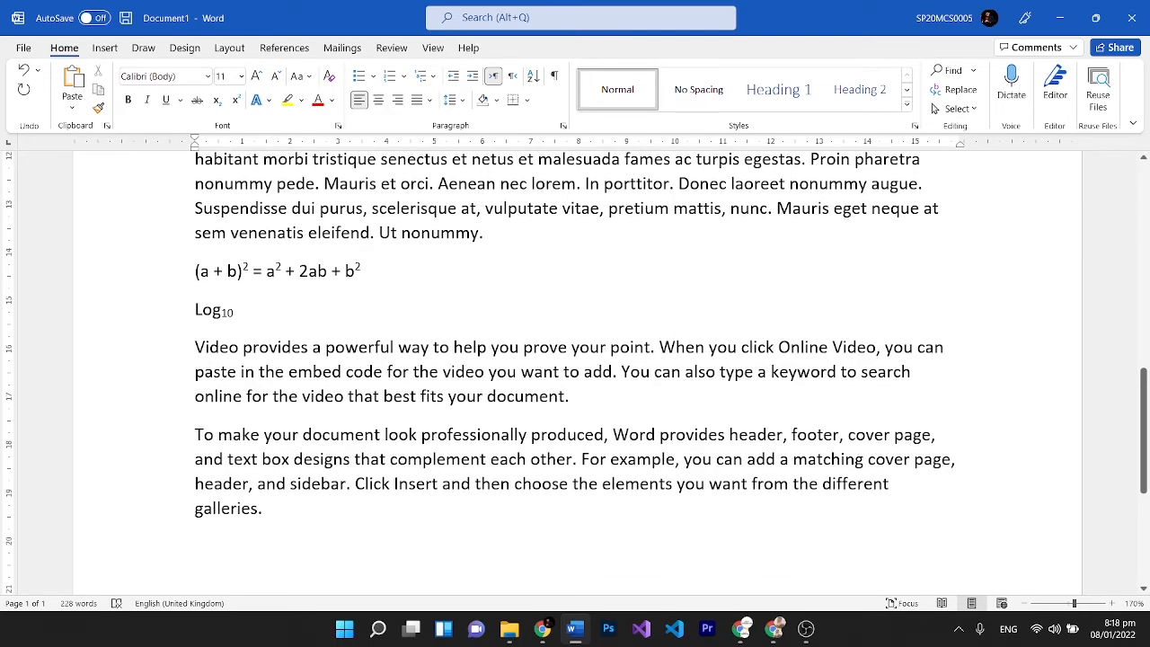
Remove the blank line after the generated text and merge its two paragraphs into one.
key("BackSpace")
left_click(586, 402)
key("BackSpace")
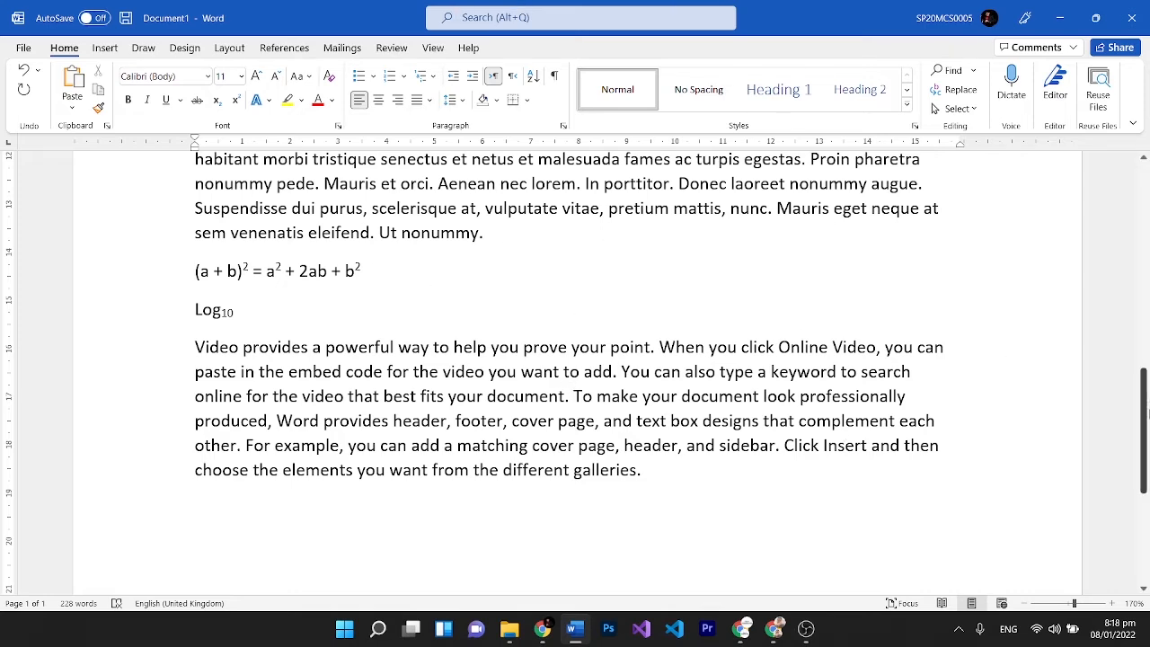
Apply the black text effect with a blue shadow, second in the gallery's third row, to the standalone word "Passionates".
scroll(1142, 412, "up", 5)
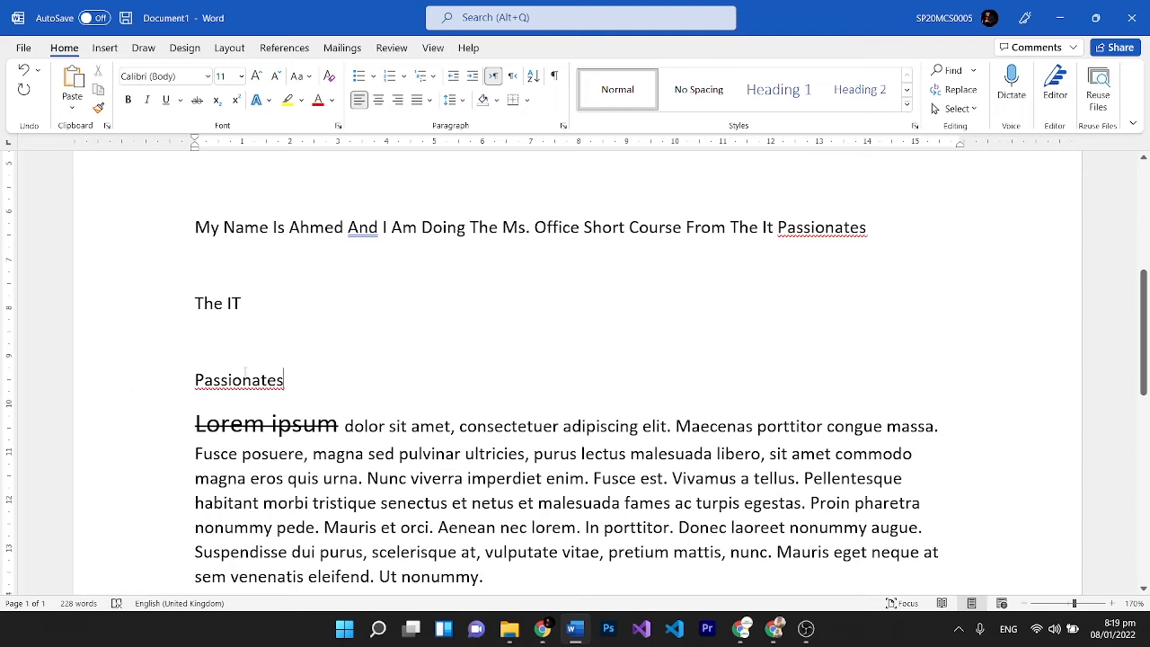
double_click(270, 379)
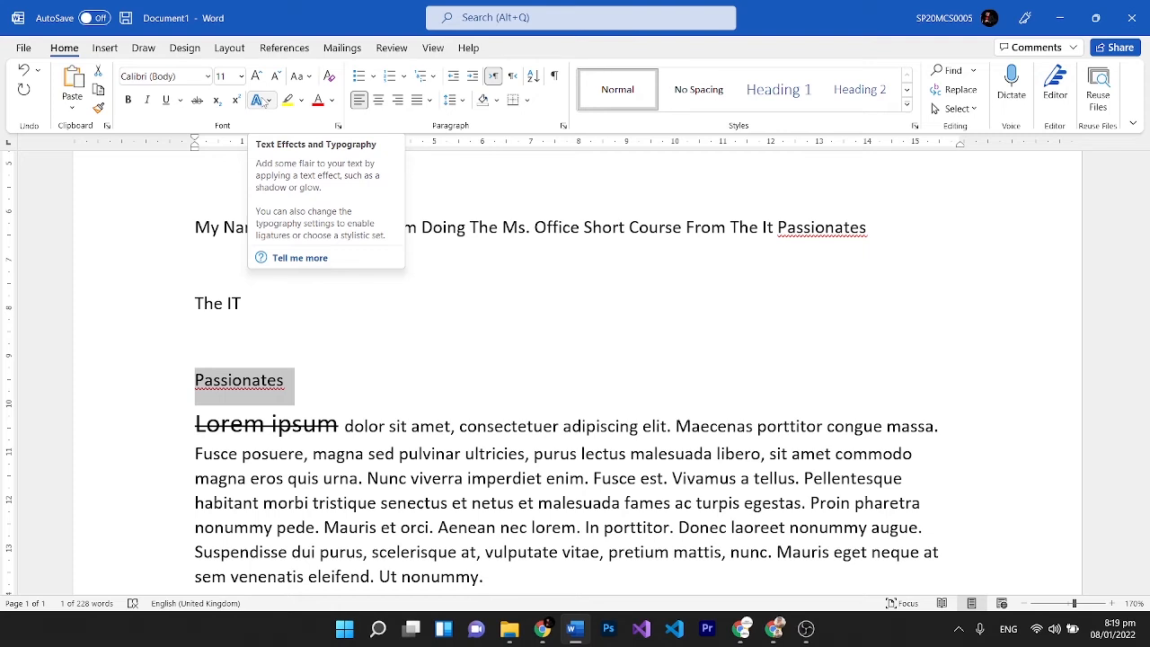
left_click(261, 102)
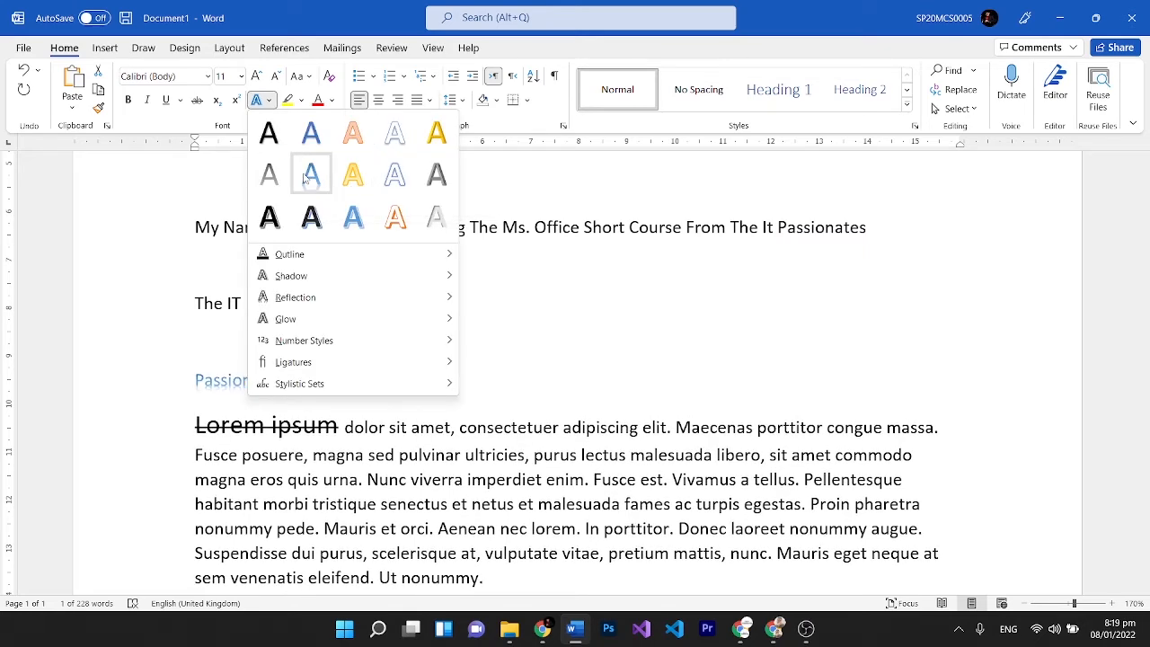
left_click(306, 229)
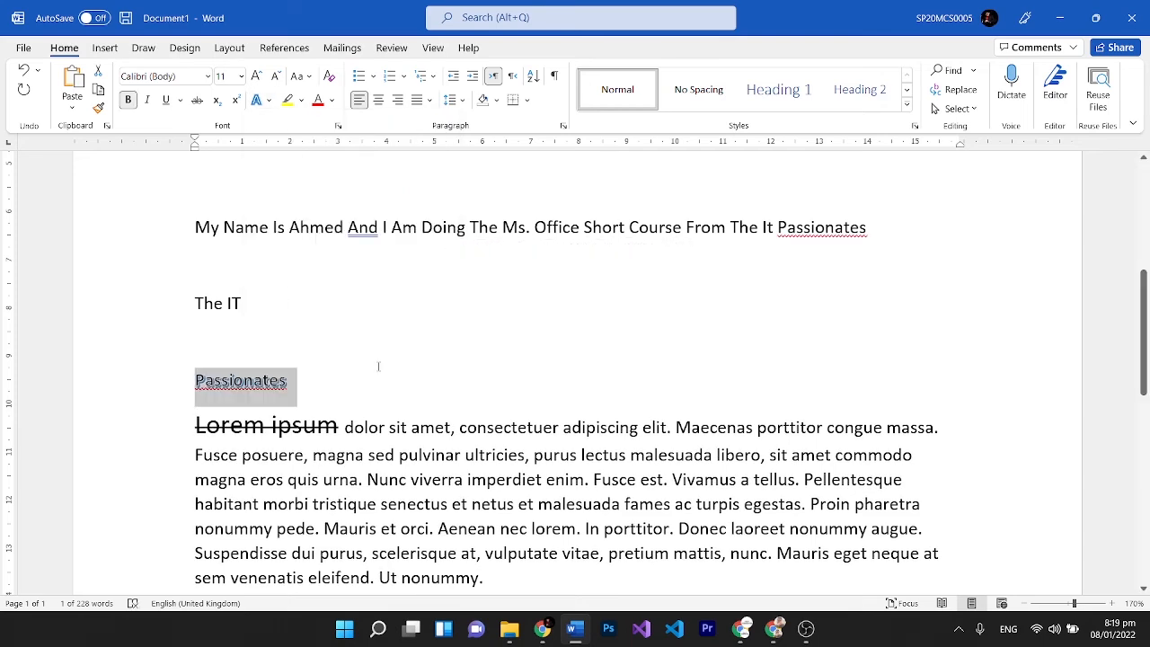
Examine the blue-shadow text effect on the standalone word "Passionates" at 500% zoom, with the word deselected and selected.
left_click(1113, 603)
left_click(1113, 608)
left_click(1114, 608)
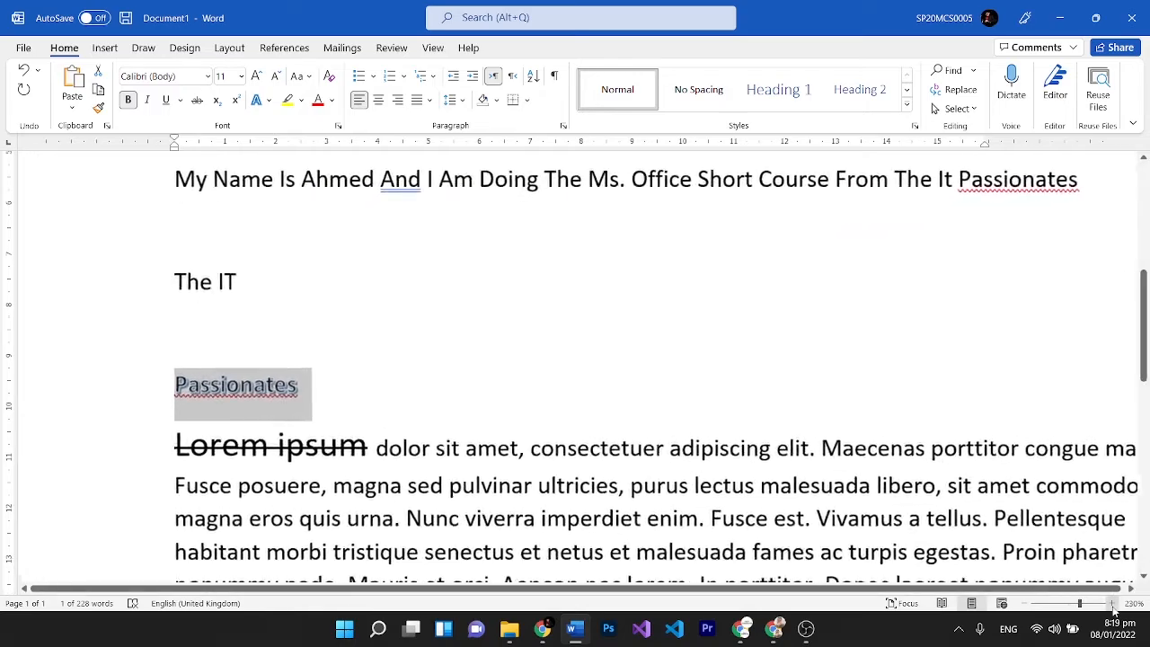
left_click(1114, 608)
left_click(1114, 607)
left_click(1113, 607)
left_click(1113, 607)
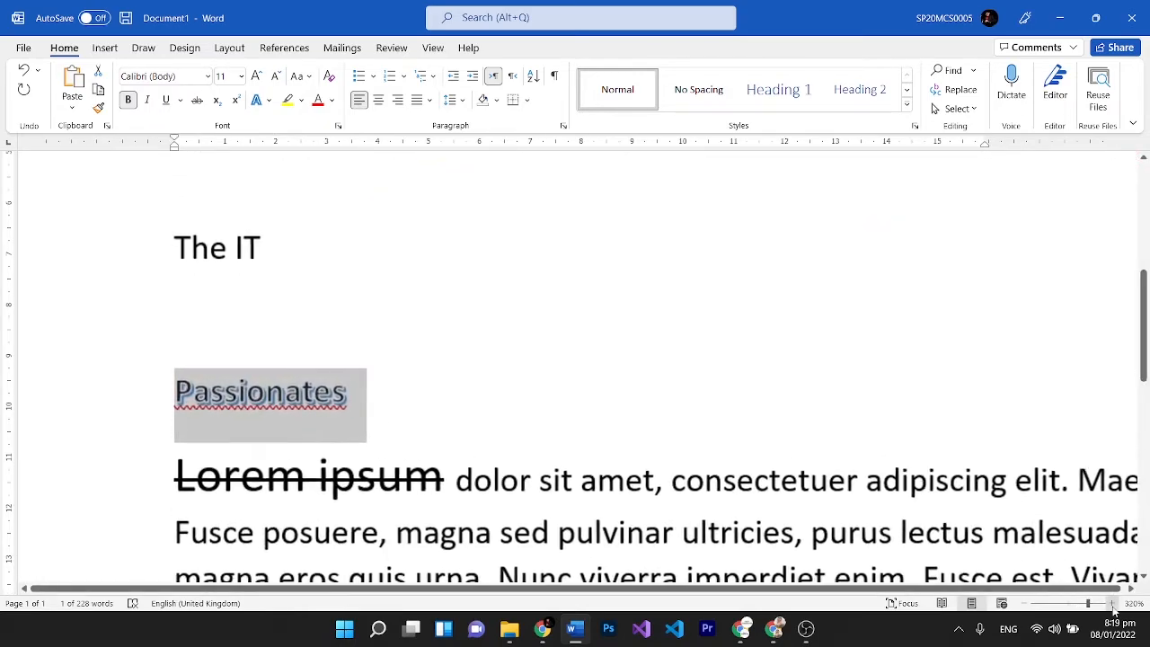
left_click(1114, 607)
left_click(1114, 608)
left_click(1113, 607)
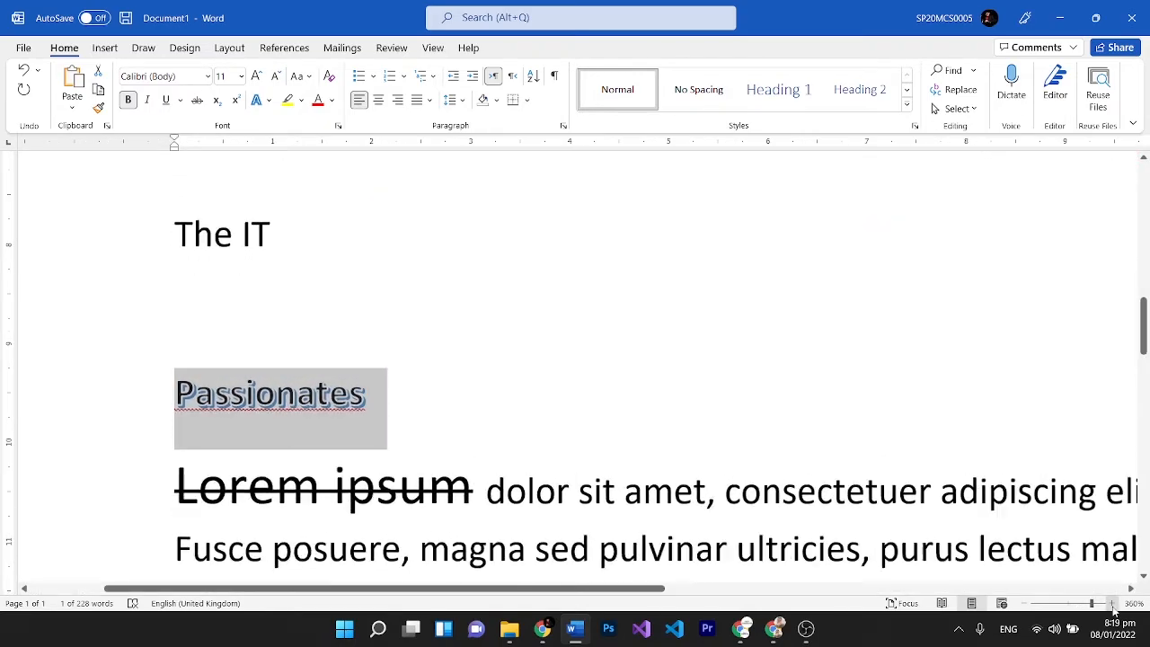
left_click(1114, 608)
left_click(1113, 607)
left_click(1113, 608)
left_click(1114, 608)
left_click(1114, 608)
left_click(1113, 608)
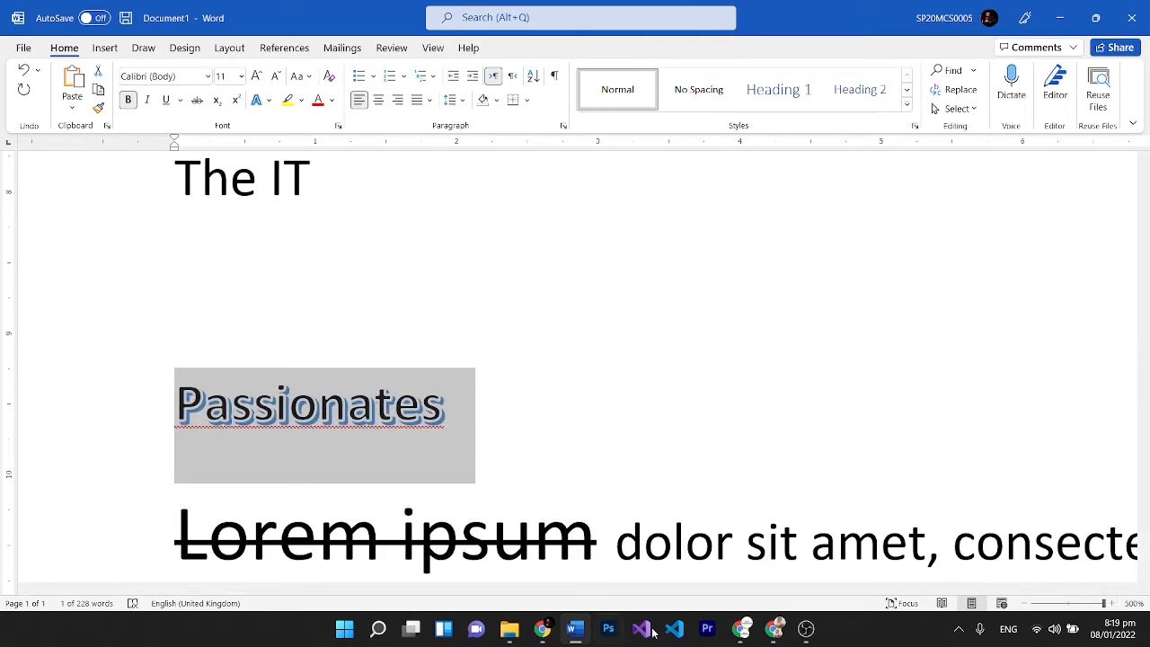
left_click(514, 287)
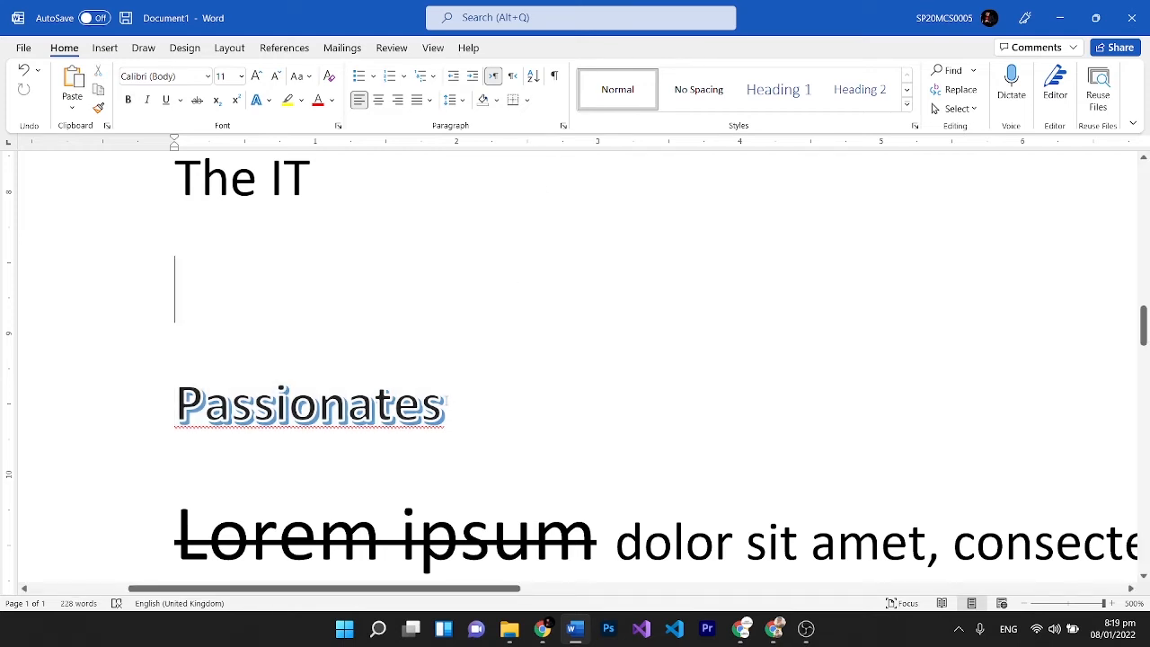
left_click_drag(443, 404, 144, 413)
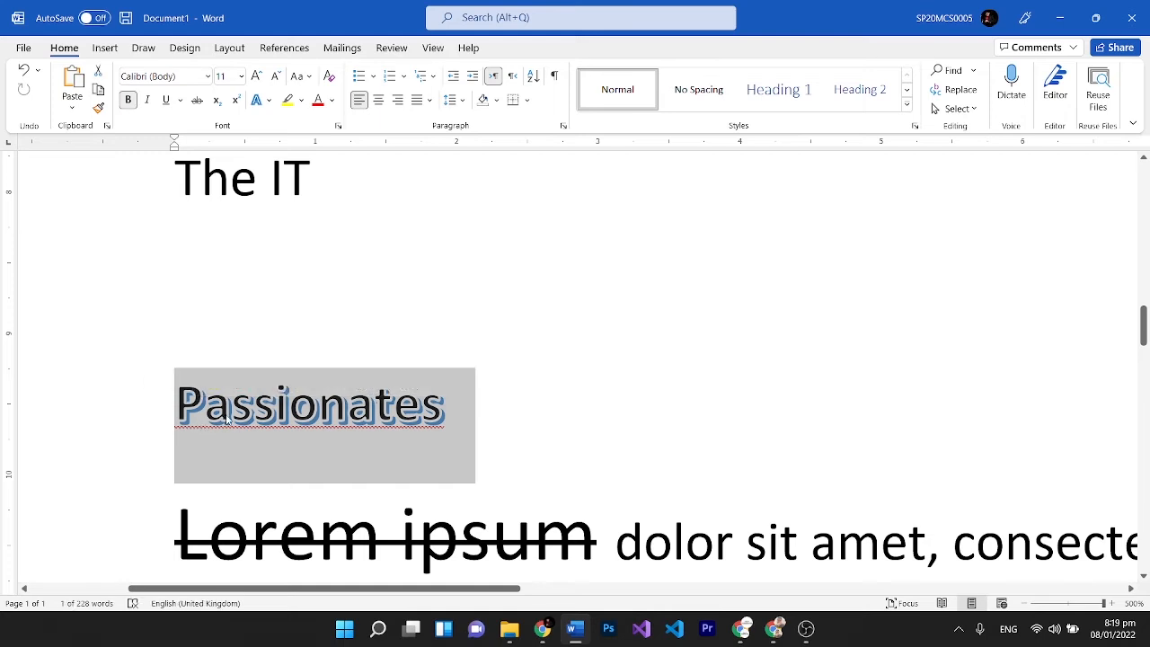
left_click(253, 411)
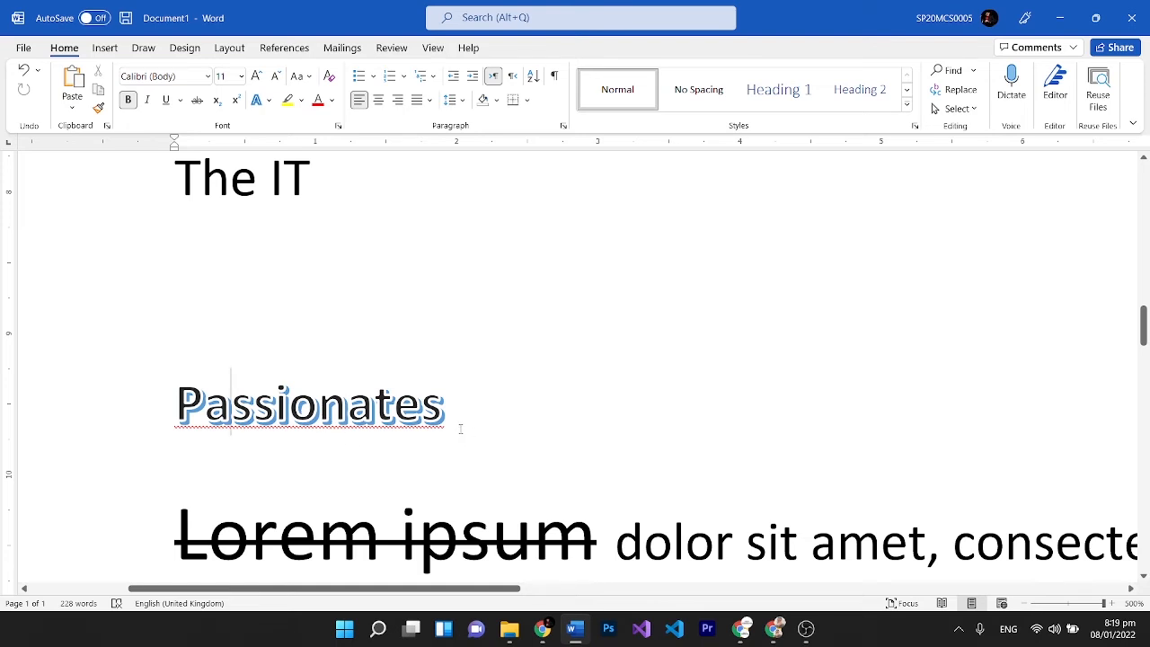
left_click_drag(449, 419, 77, 390)
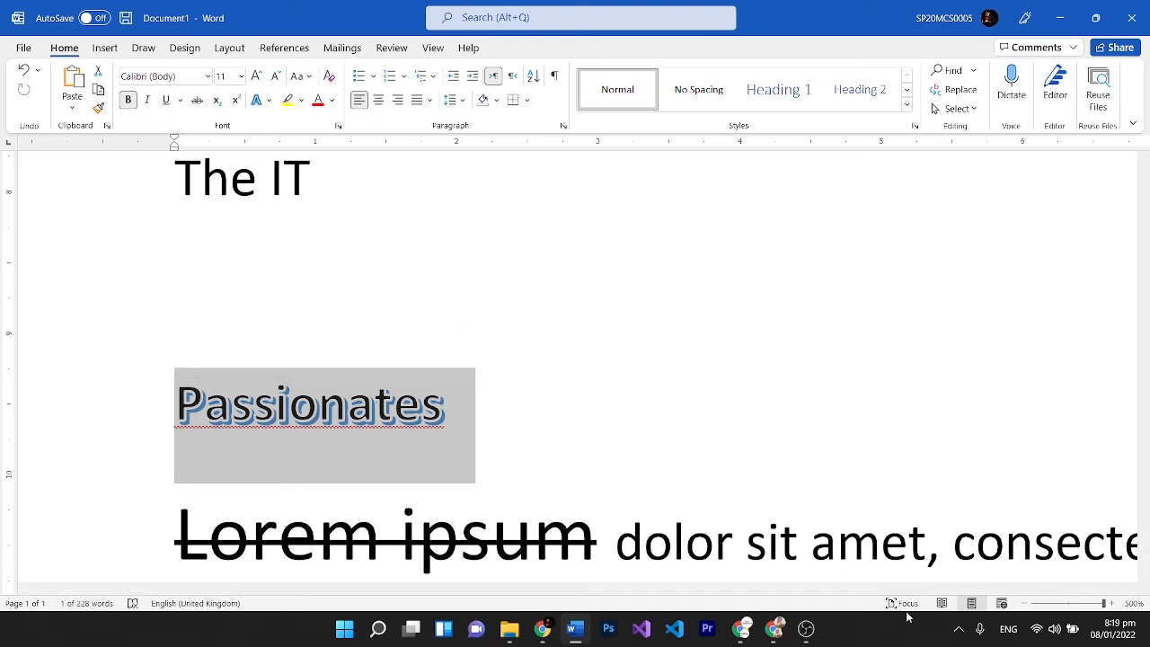
Return the document zoom to 170%.
left_click(1025, 605)
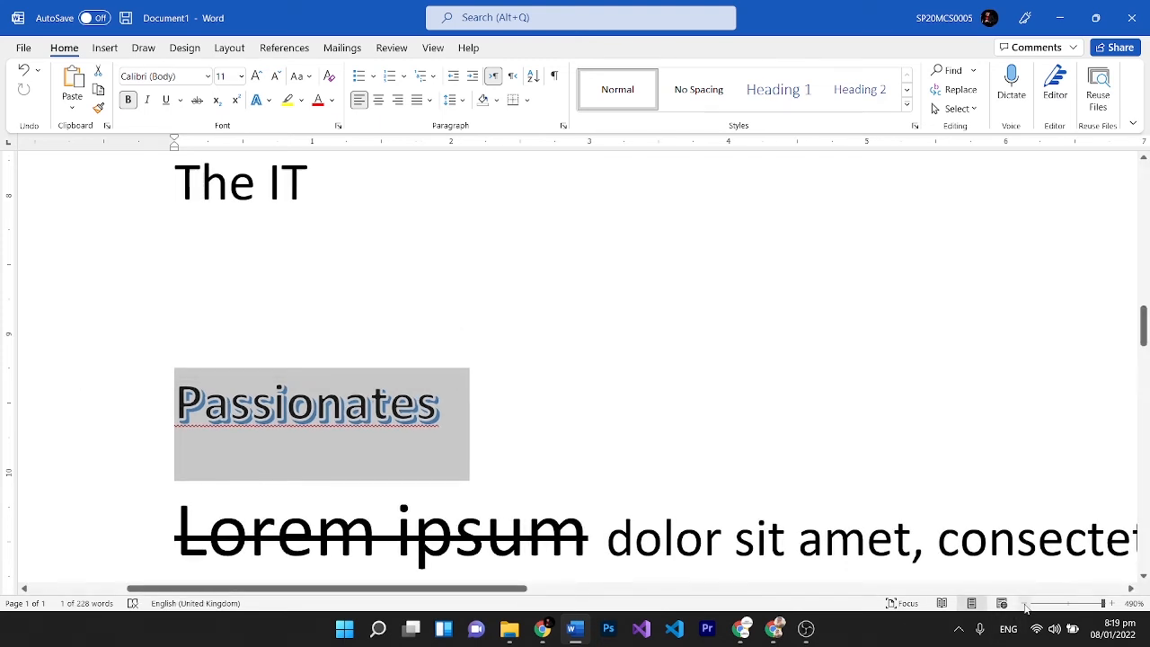
left_click(1025, 605)
left_click(1026, 605)
left_click(1025, 605)
left_click(1026, 604)
left_click(1026, 605)
left_click(1025, 605)
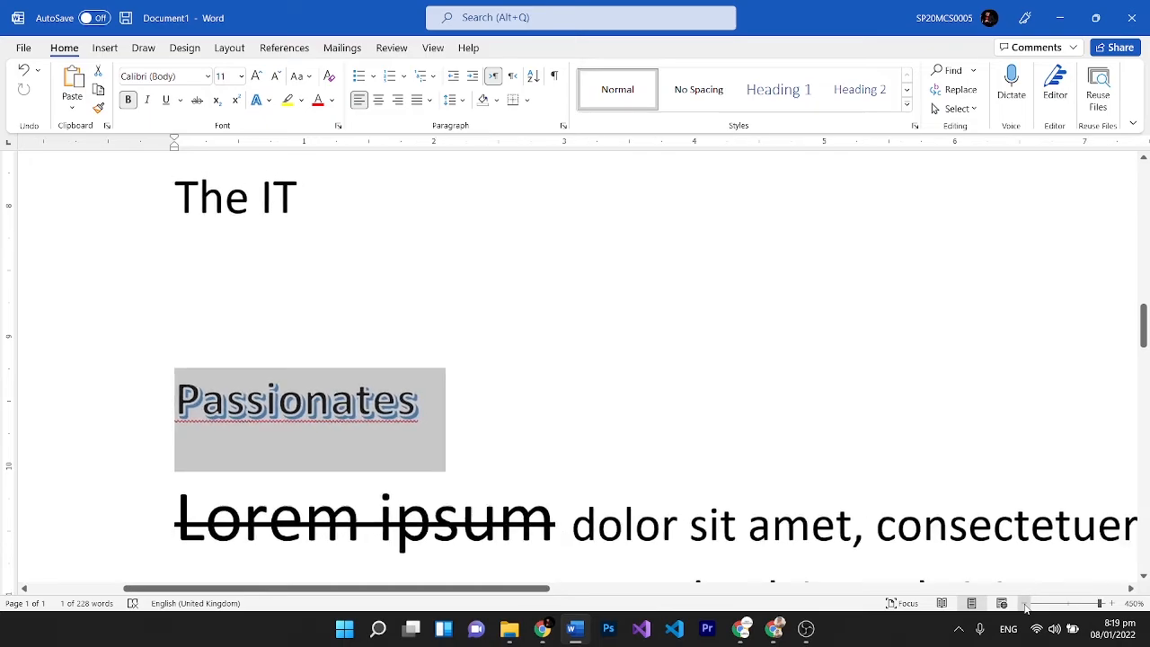
left_click(1026, 605)
left_click(1025, 605)
left_click(1025, 605)
left_click(1026, 604)
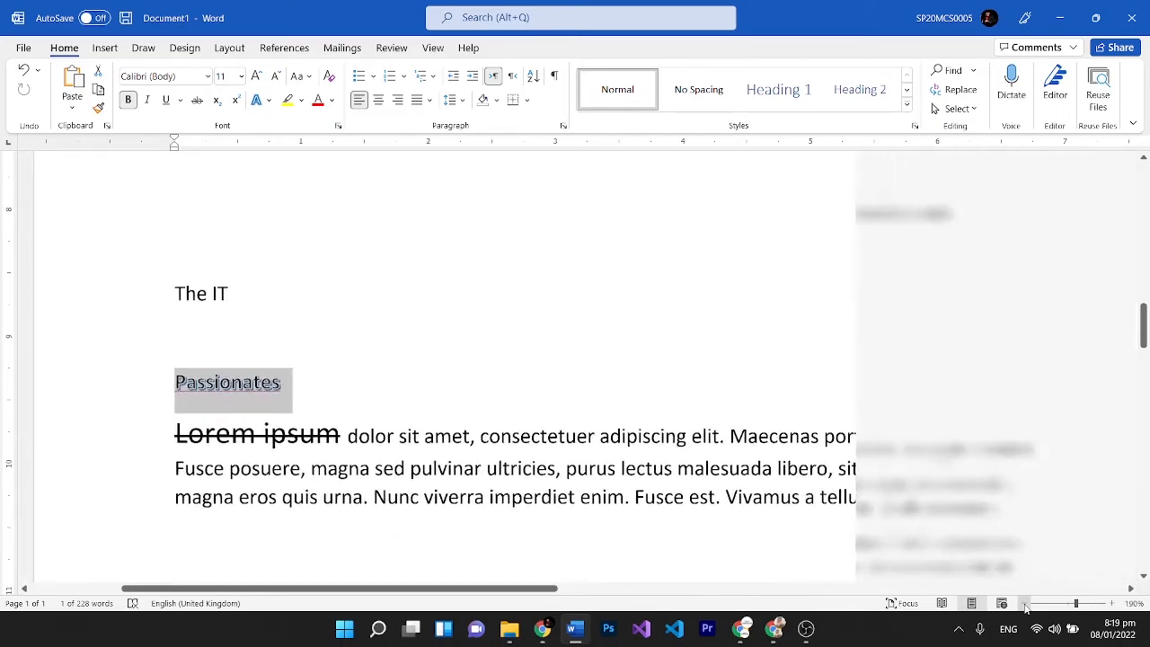
left_click(1026, 605)
left_click(1025, 605)
left_click(1025, 604)
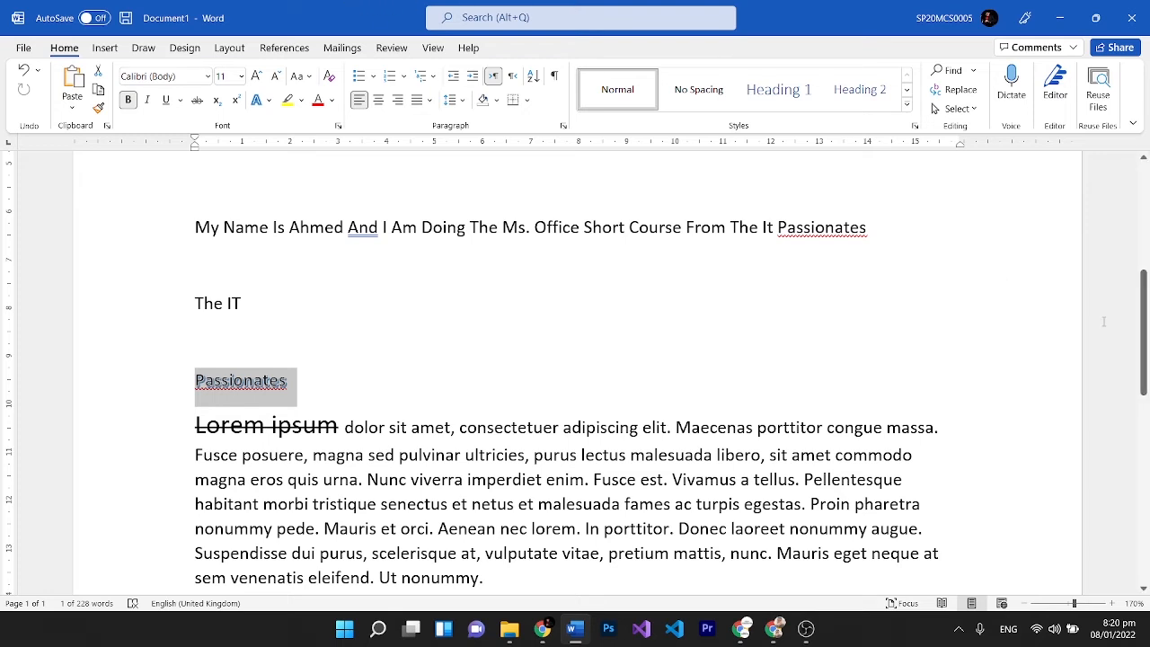
Highlight "To make your document look professionally produced" in red in the last paragraph and clear the selection.
scroll(1148, 327, "down", 5)
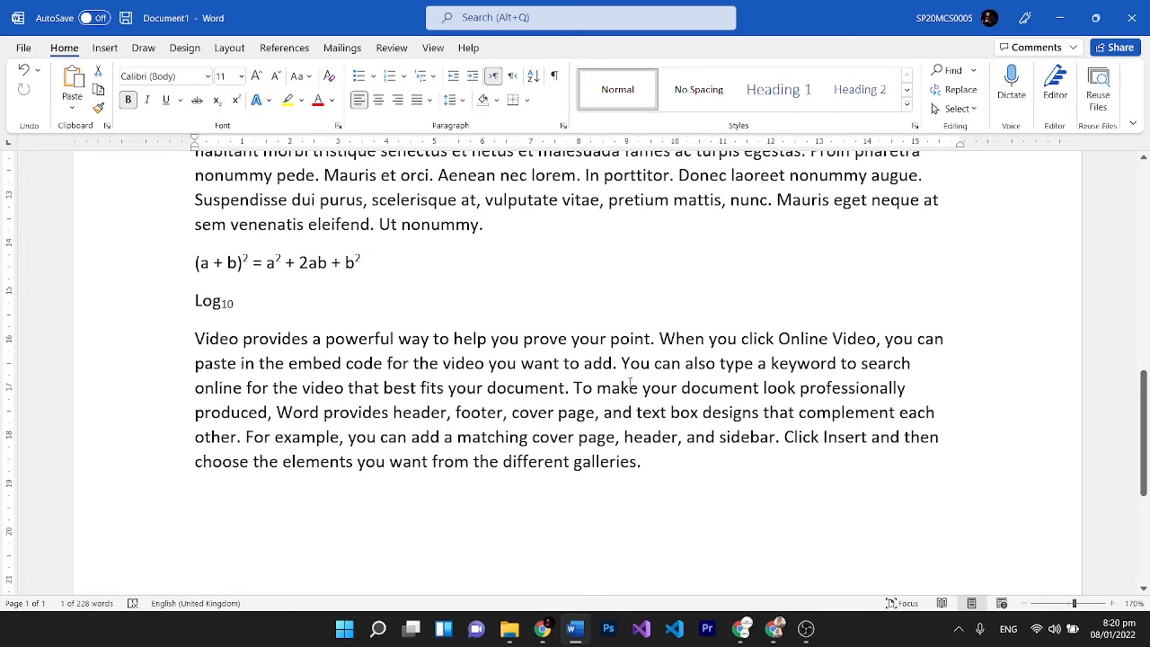
left_click_drag(568, 394, 242, 411)
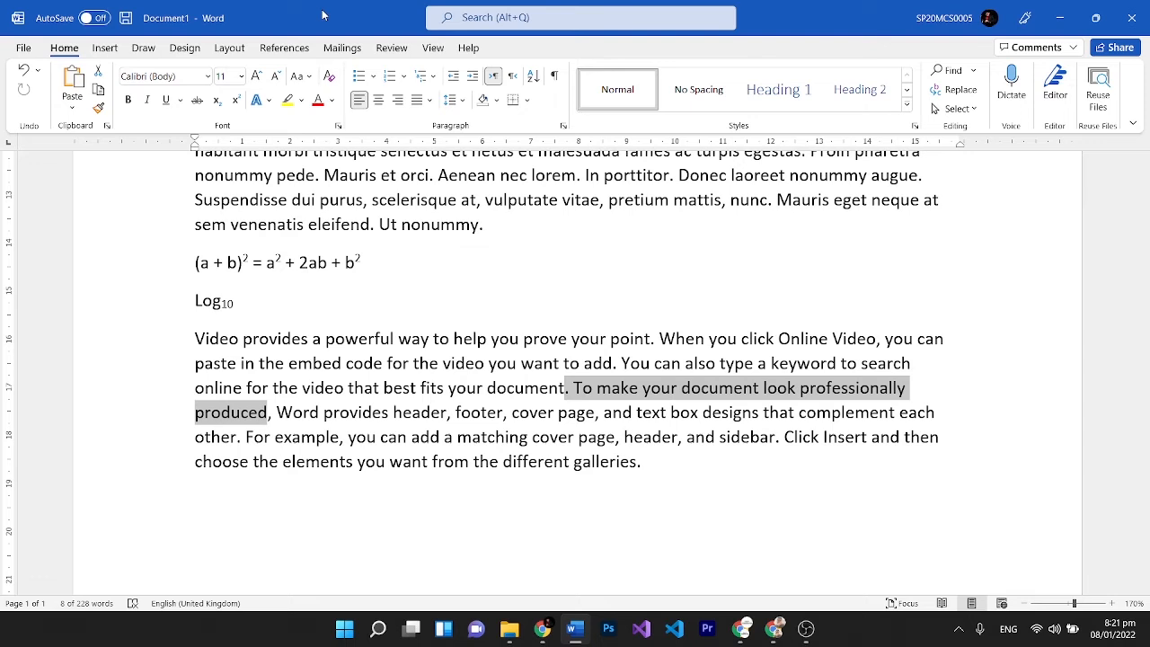
left_click(301, 101)
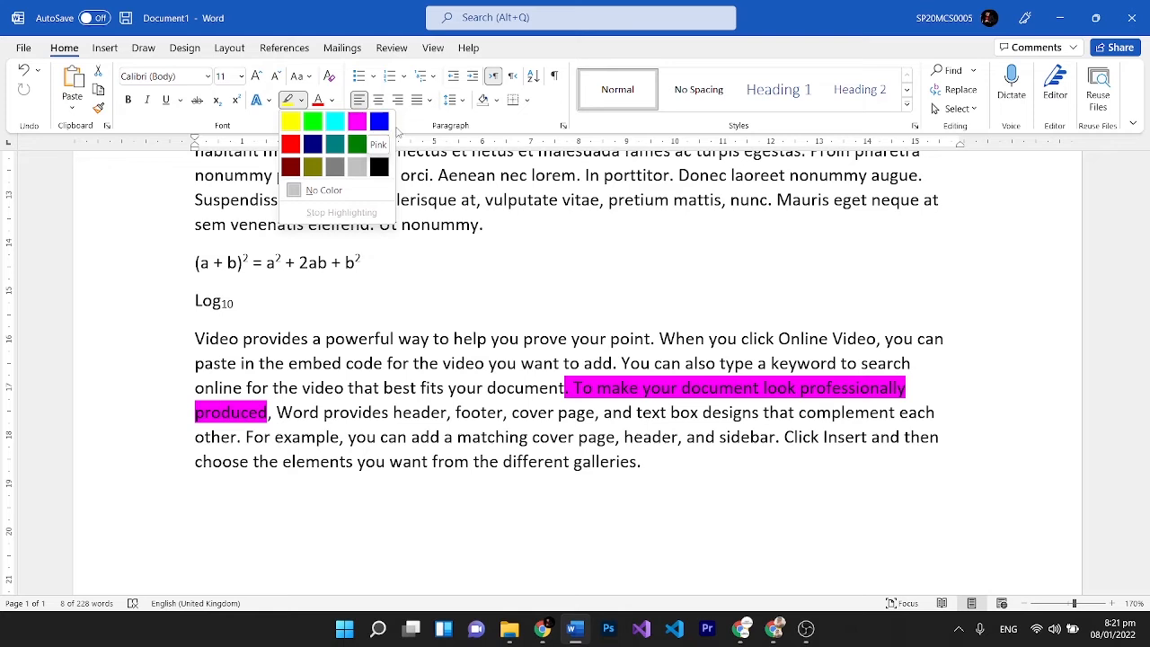
left_click(292, 143)
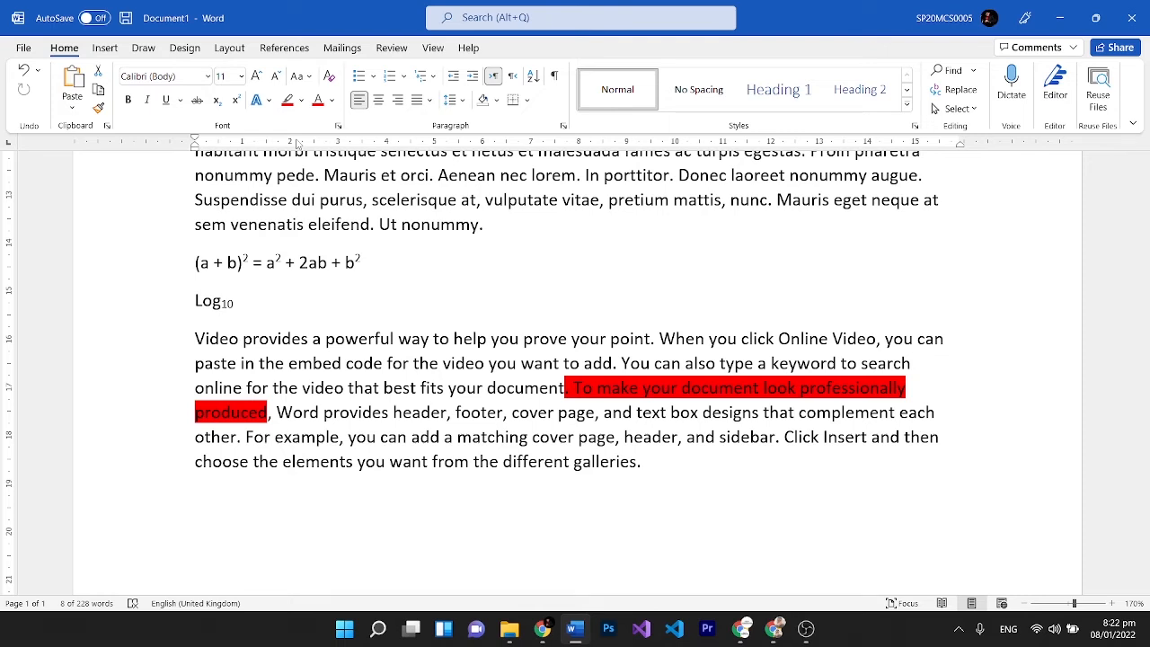
key("Right")
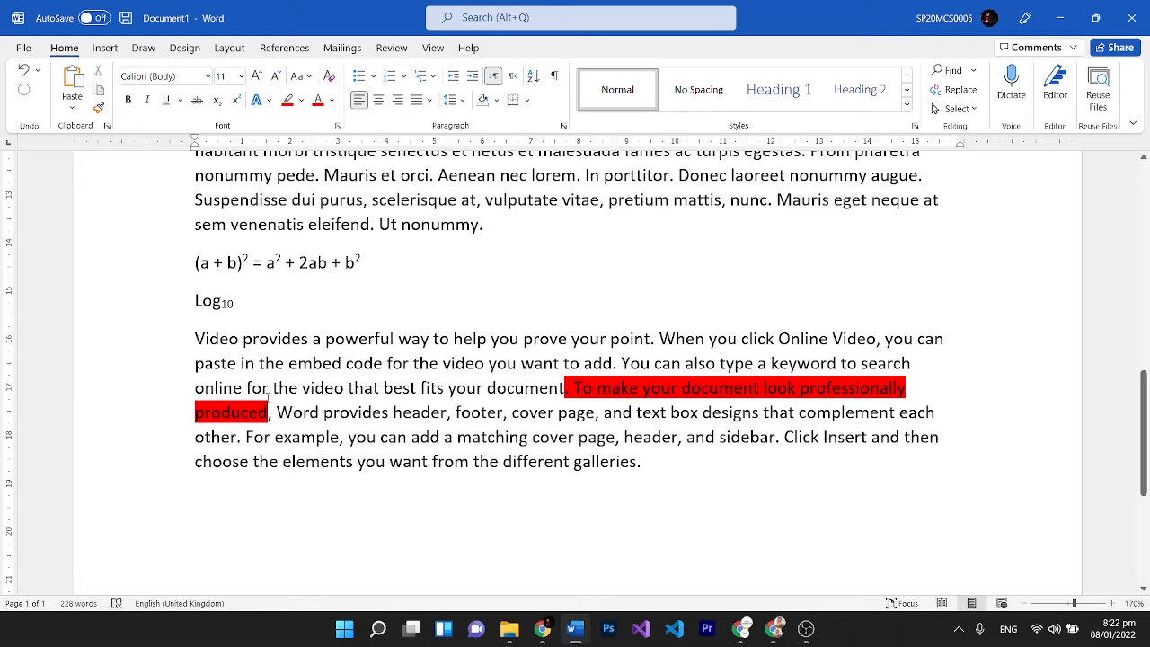
Set the font color of the red-highlighted phrase in the last paragraph to white and clear the selection.
left_click_drag(270, 412, 388, 364)
left_click_drag(568, 387, 523, 364)
left_click(570, 387)
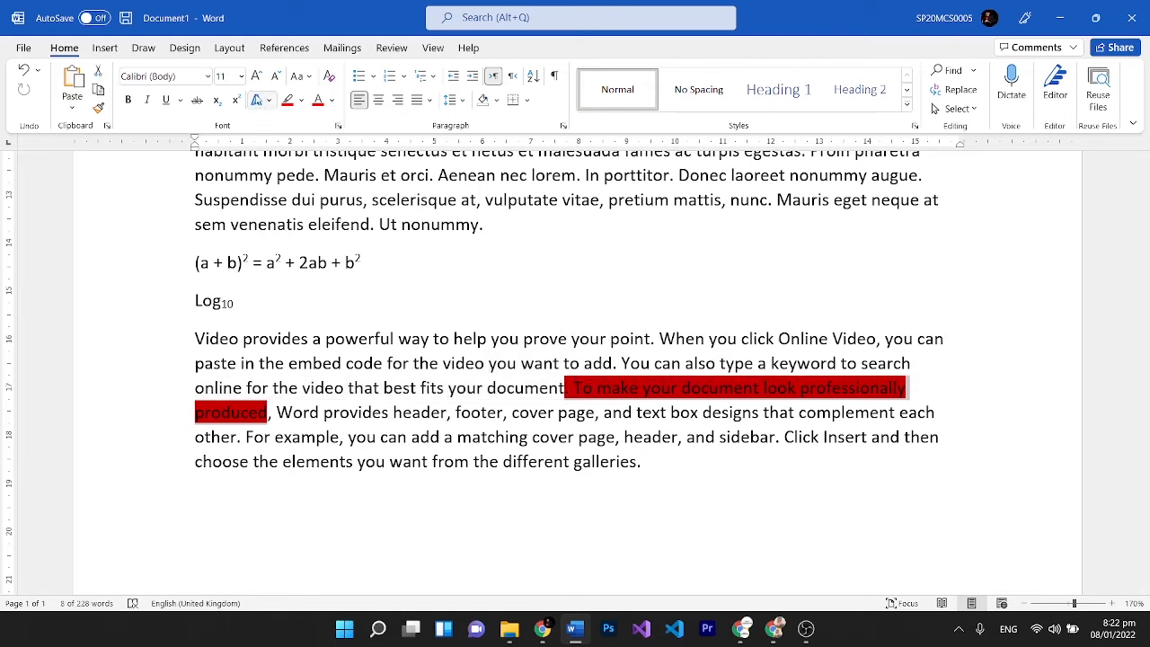
left_click(333, 100)
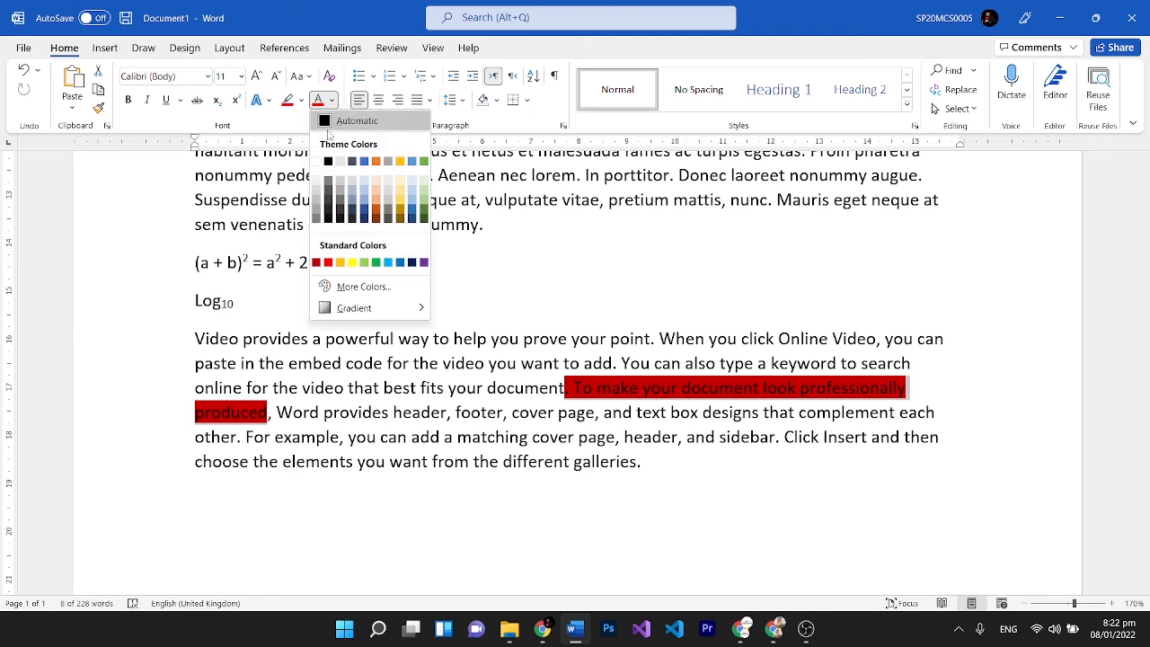
left_click(317, 163)
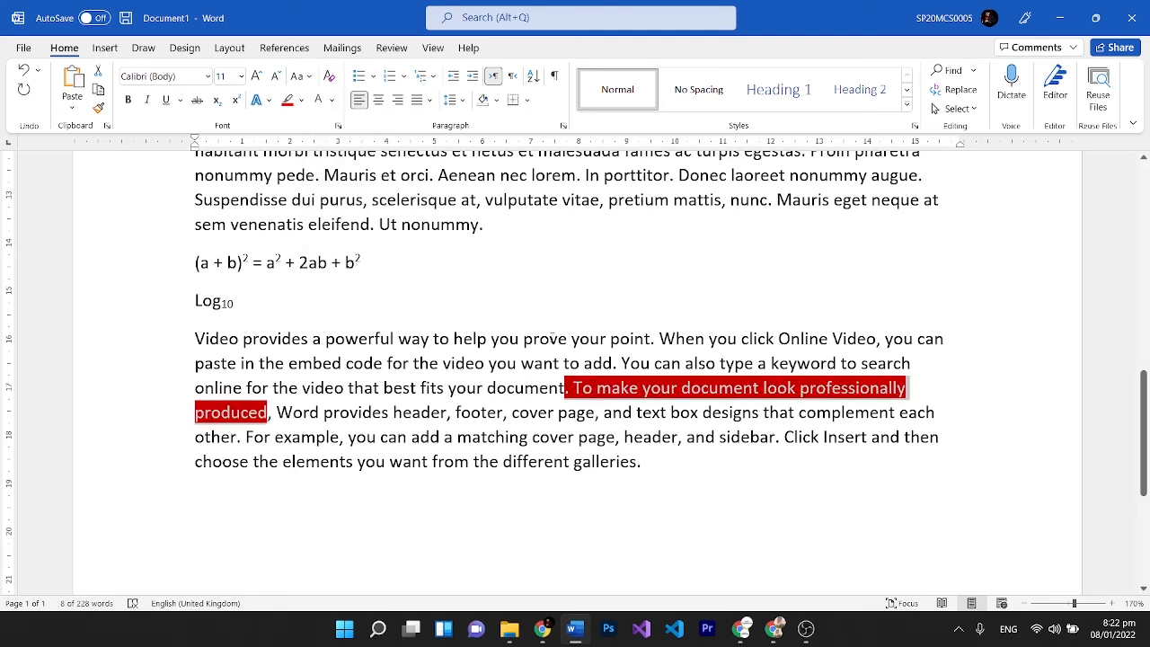
left_click(550, 338)
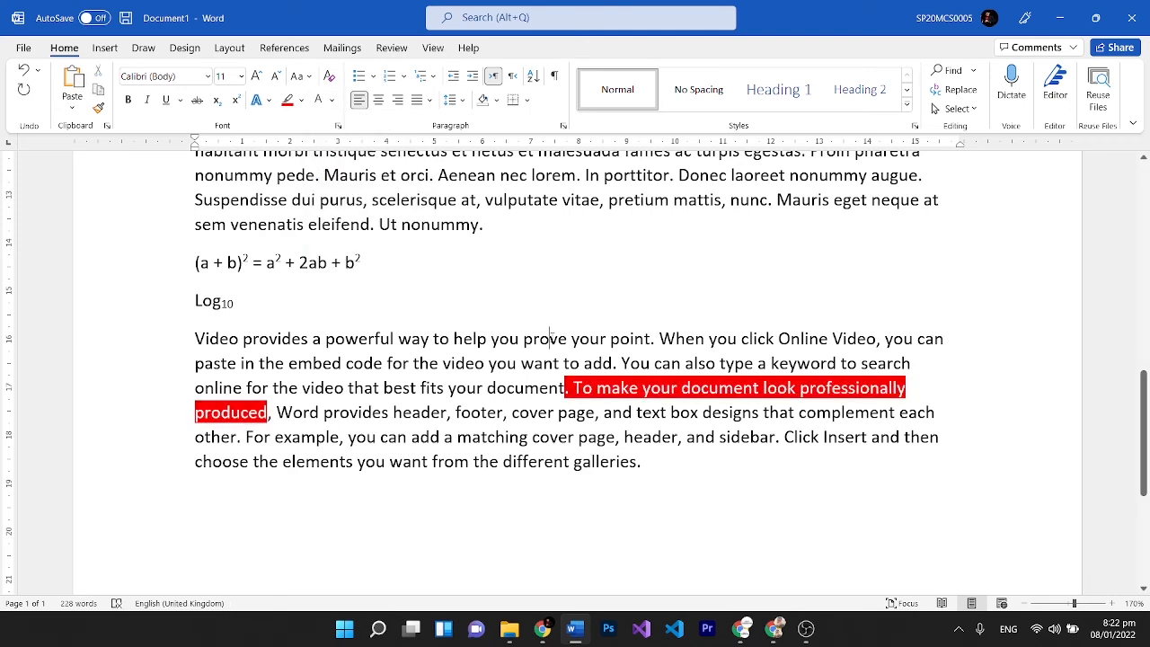
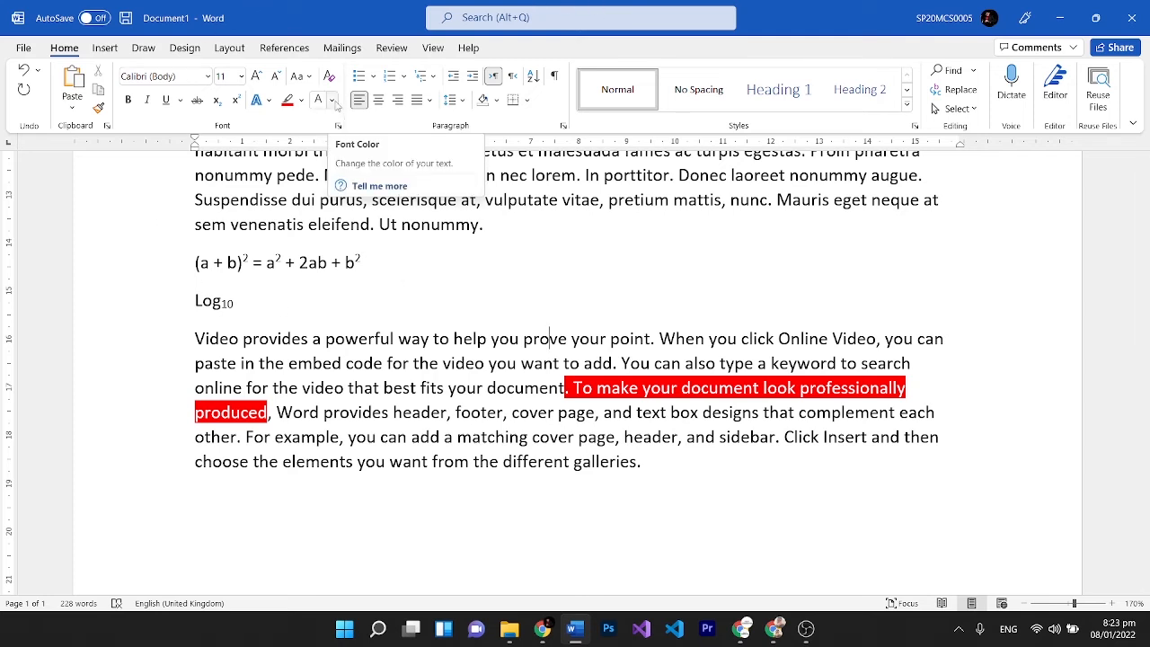
left_click(332, 101)
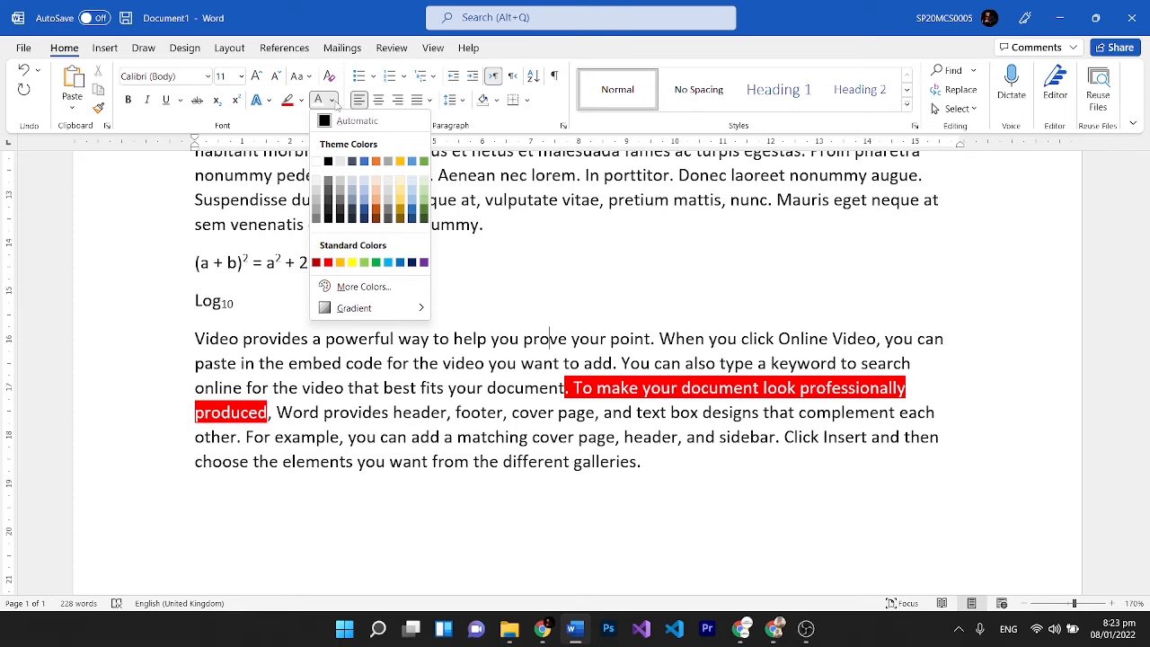
left_click(334, 102)
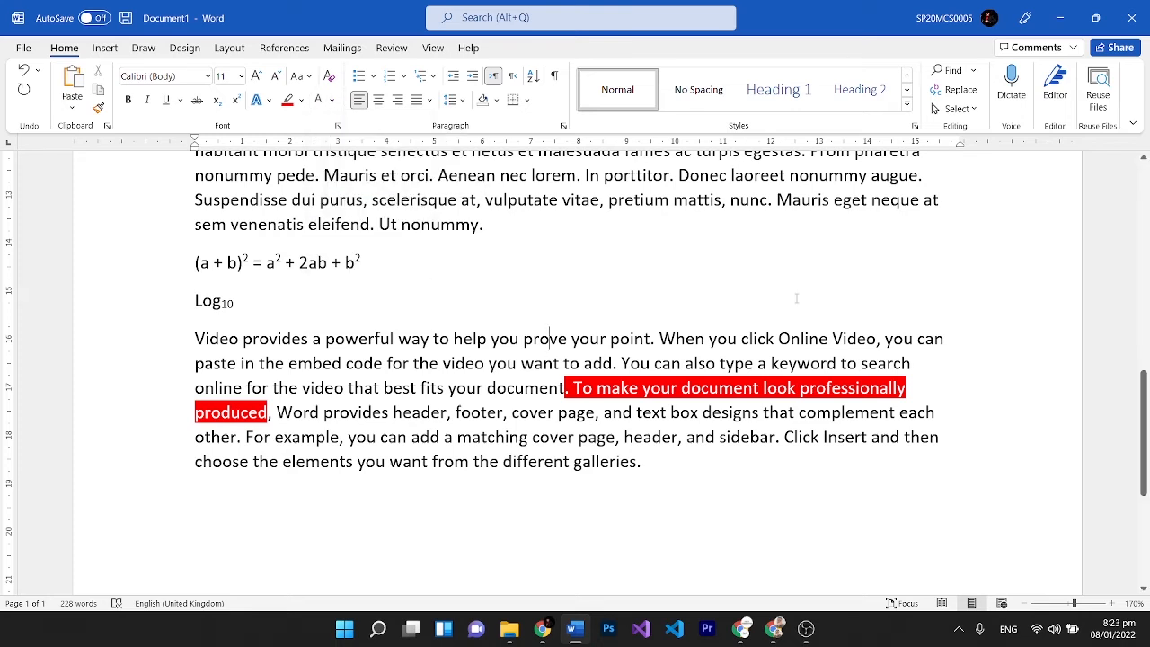
Try the black text effect with a blue shadow, second in the gallery's third row, on the line "The IT".
scroll(1131, 347, "up", 5)
scroll(1131, 347, "up", 2)
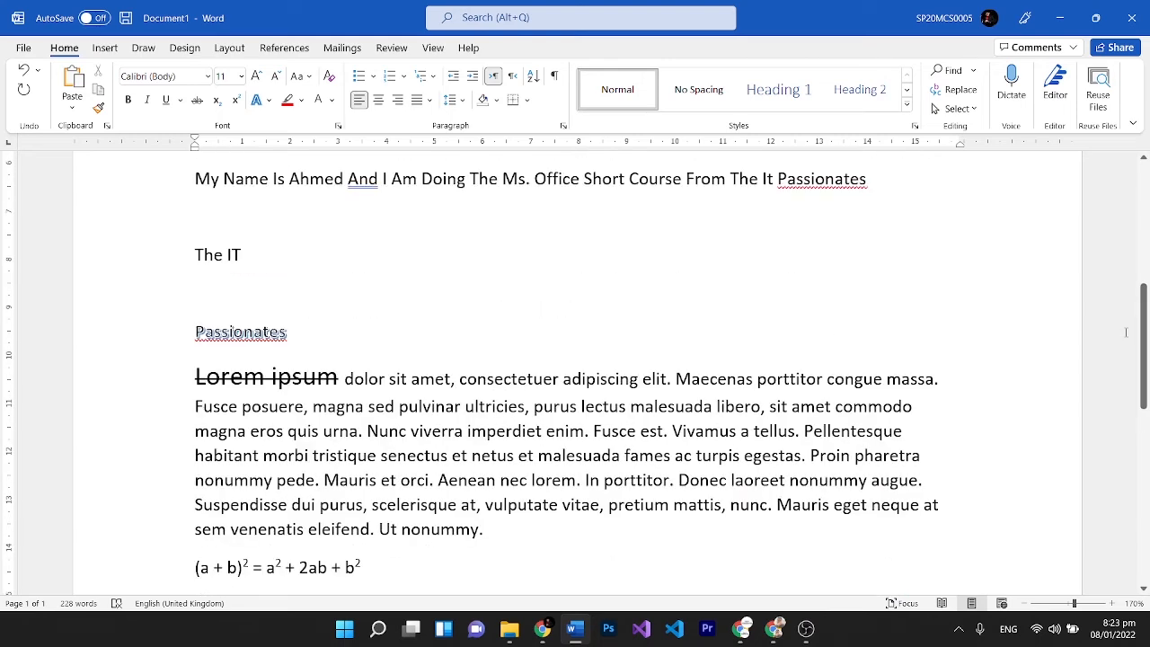
triple_click(220, 249)
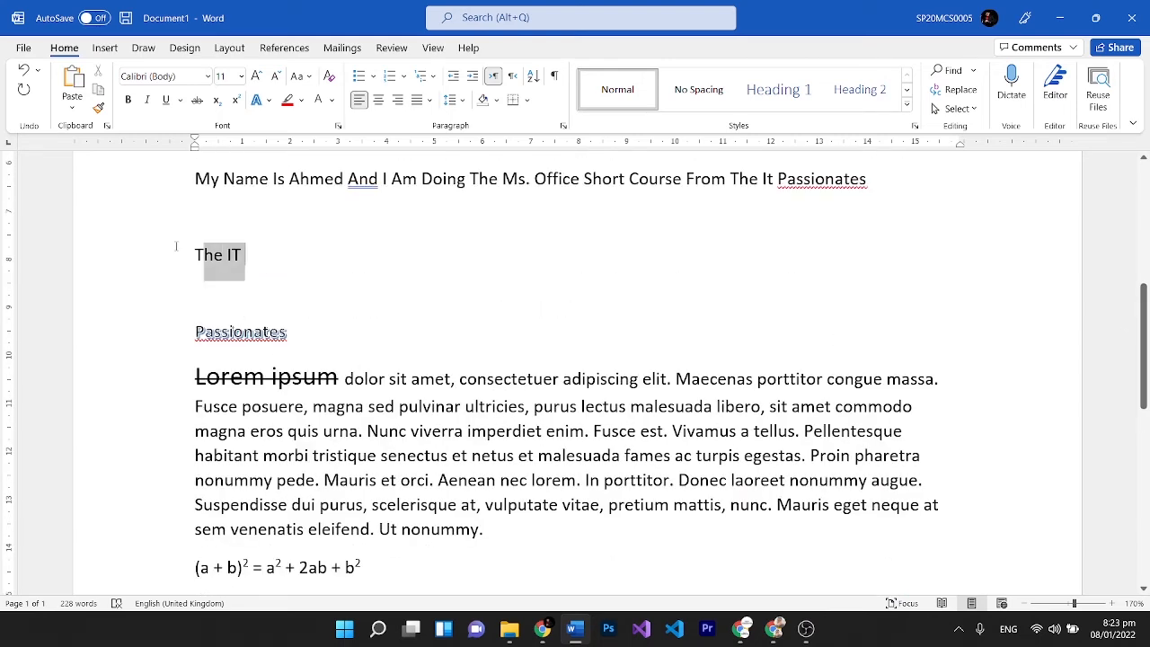
left_click(255, 303)
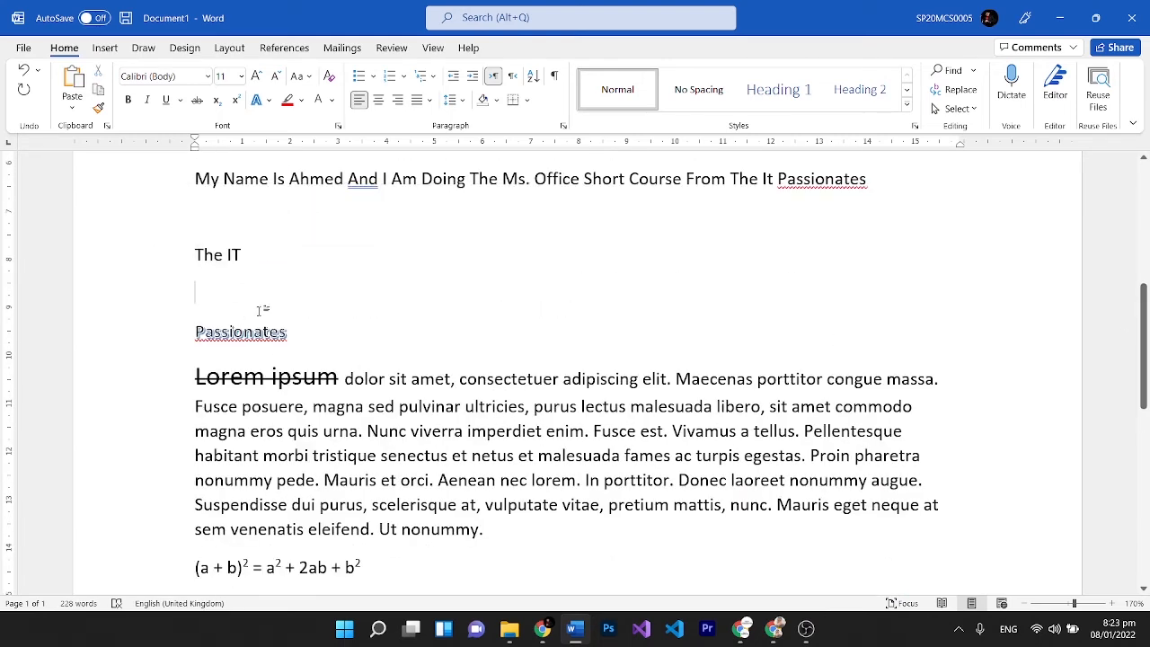
left_click_drag(287, 334, 200, 329)
double_click(199, 330)
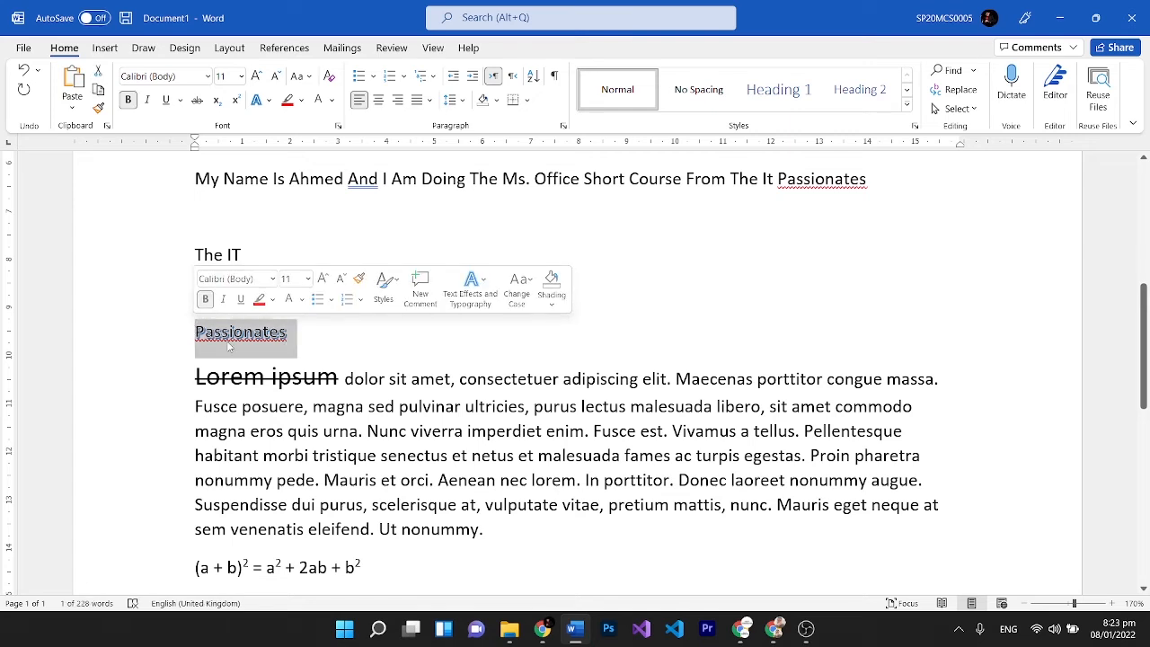
left_click(177, 252)
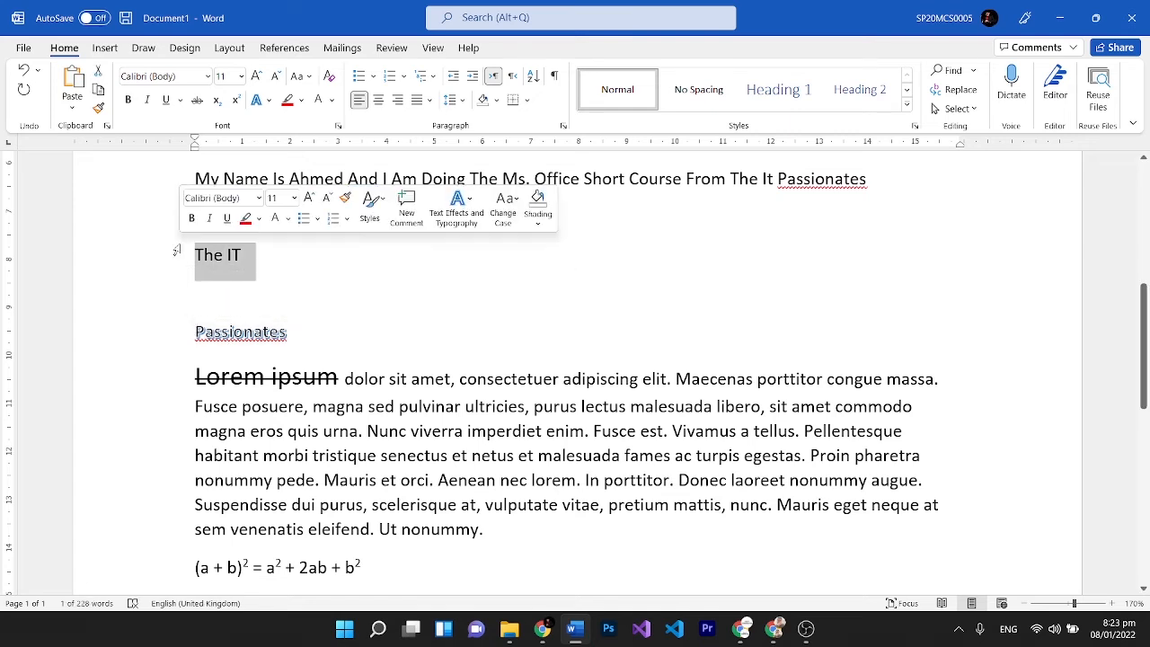
left_click(262, 288)
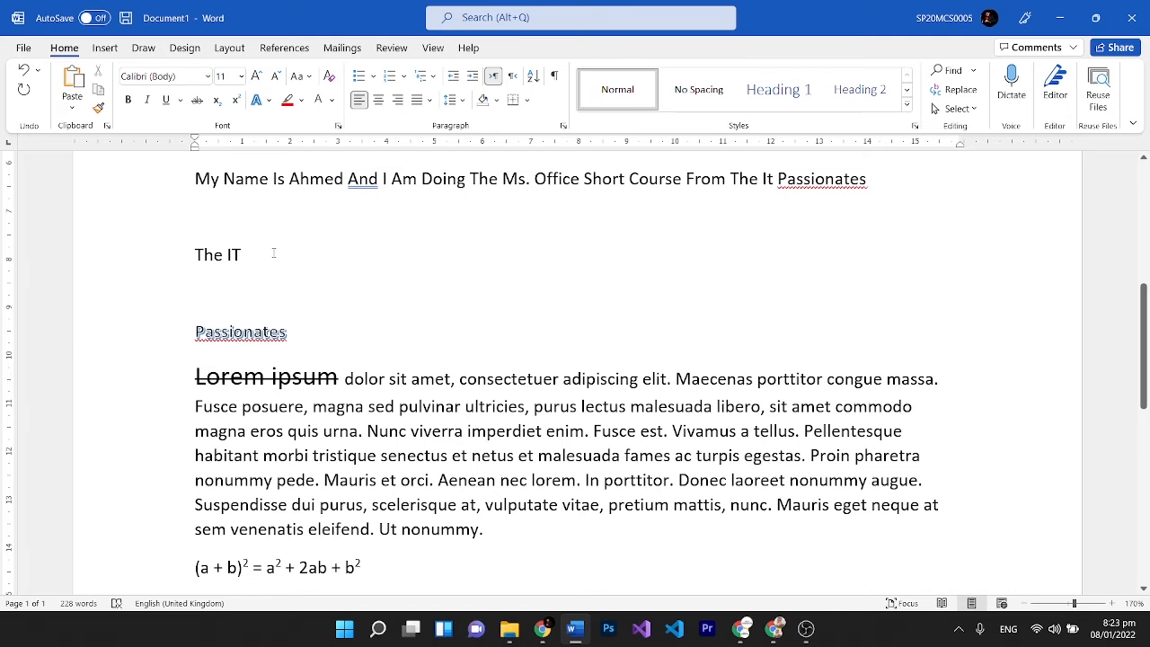
left_click(173, 246)
mouse_move(197, 255)
left_mouse_down()
mouse_move(209, 260)
mouse_move(195, 256)
left_mouse_up()
left_click(250, 258)
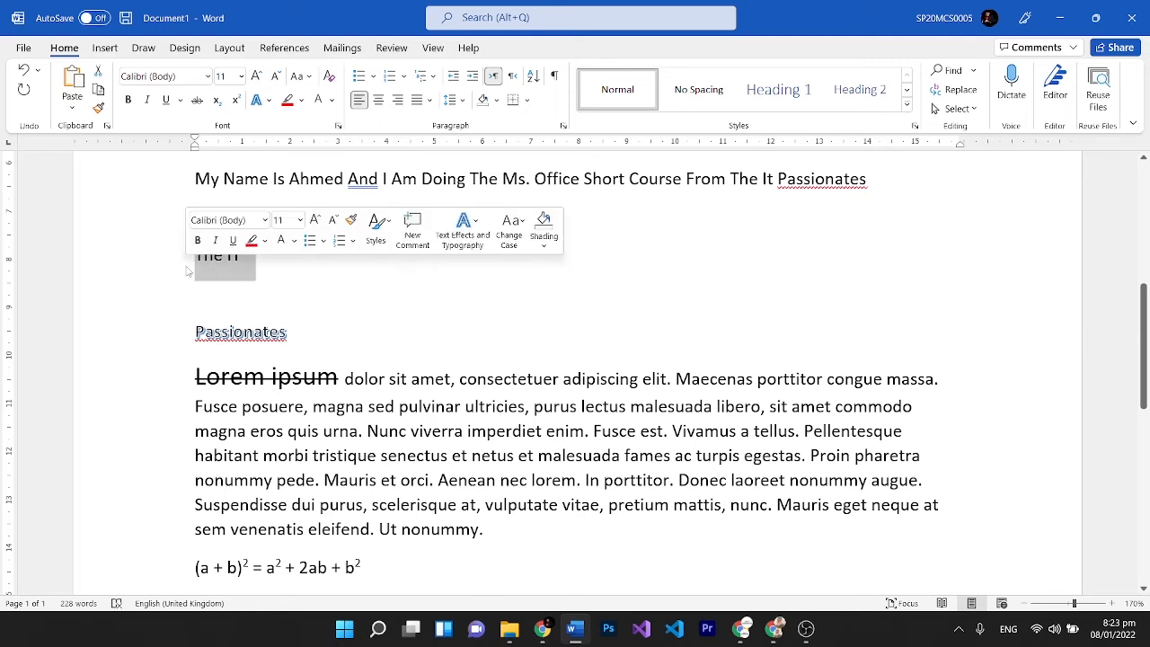
left_click(269, 101)
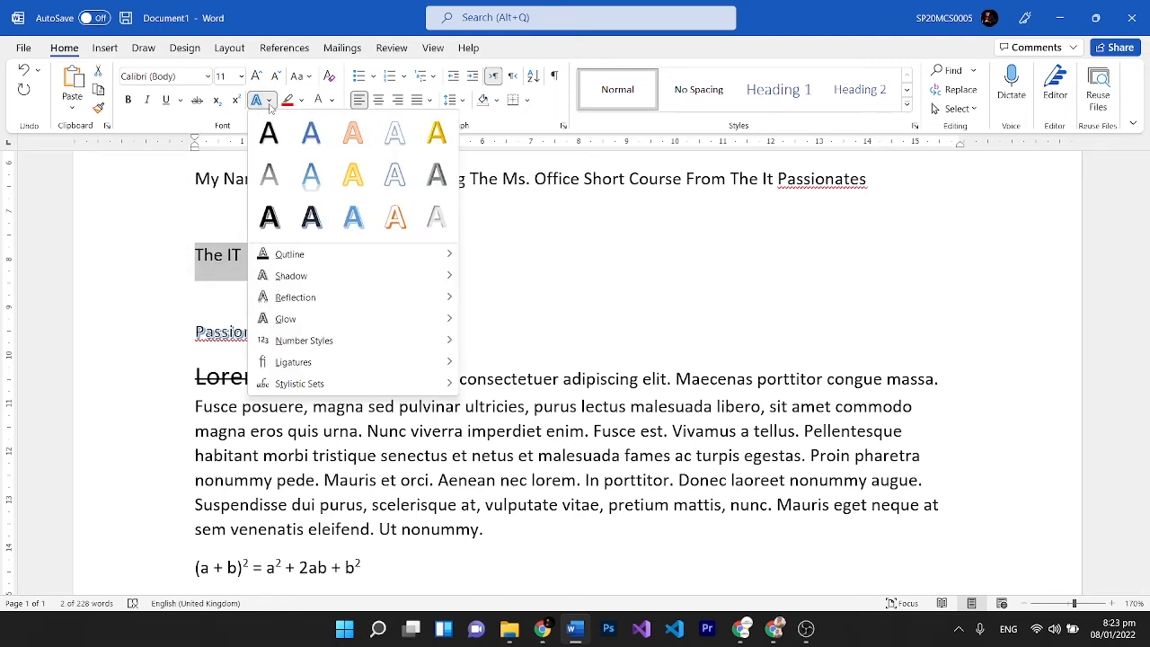
left_click(311, 218)
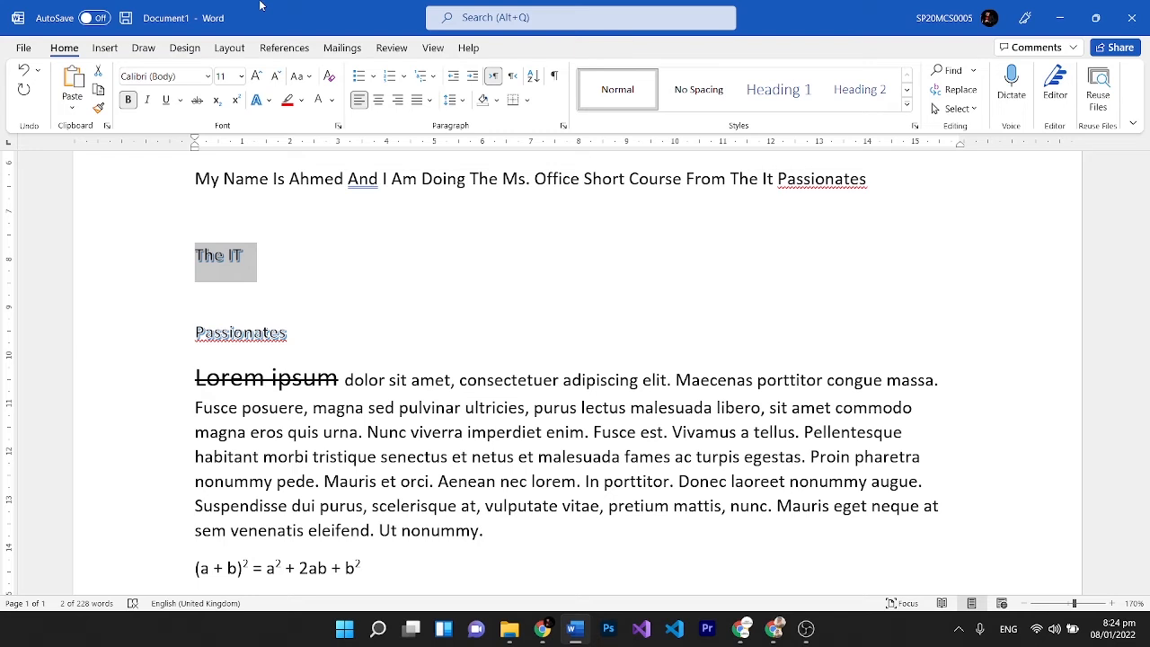
left_click(284, 259)
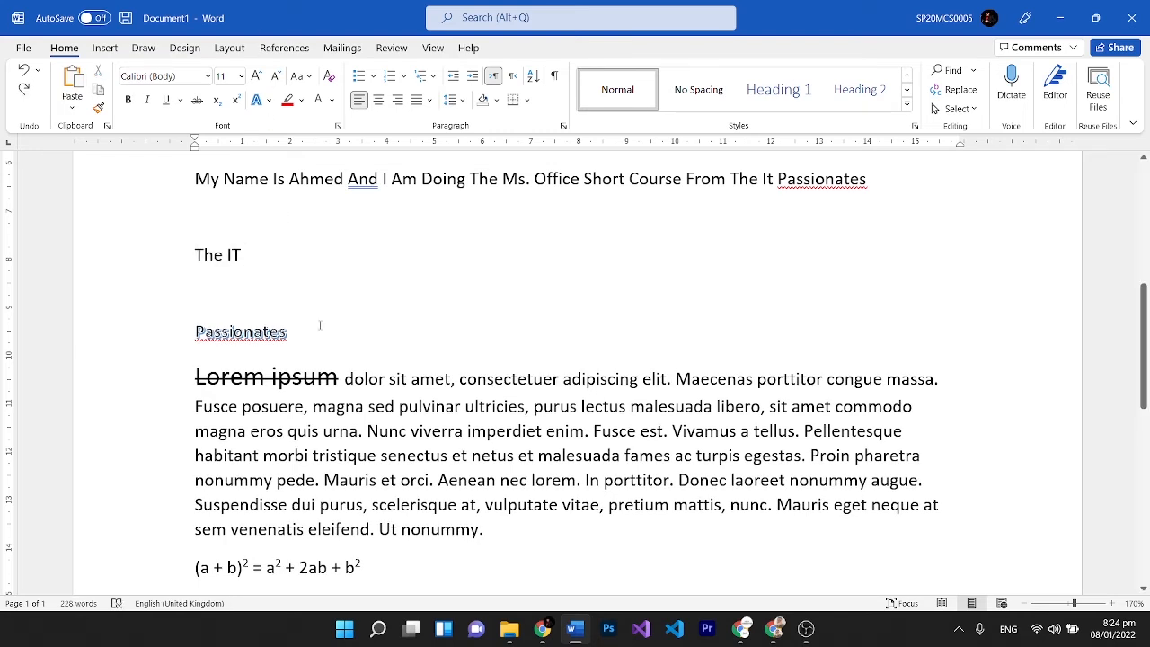
Copy the formatting of the line "Passionates" onto the line "The IT" with Format Painter and clear the selection.
left_click_drag(303, 330, 204, 285)
left_click(263, 331)
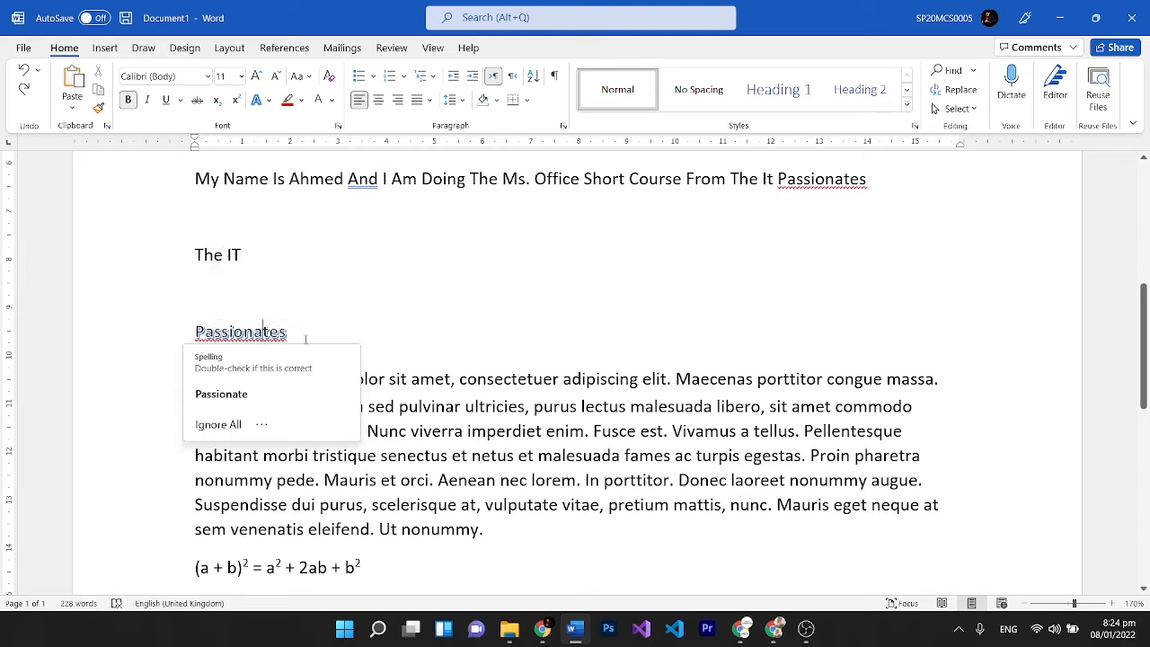
double_click(305, 339)
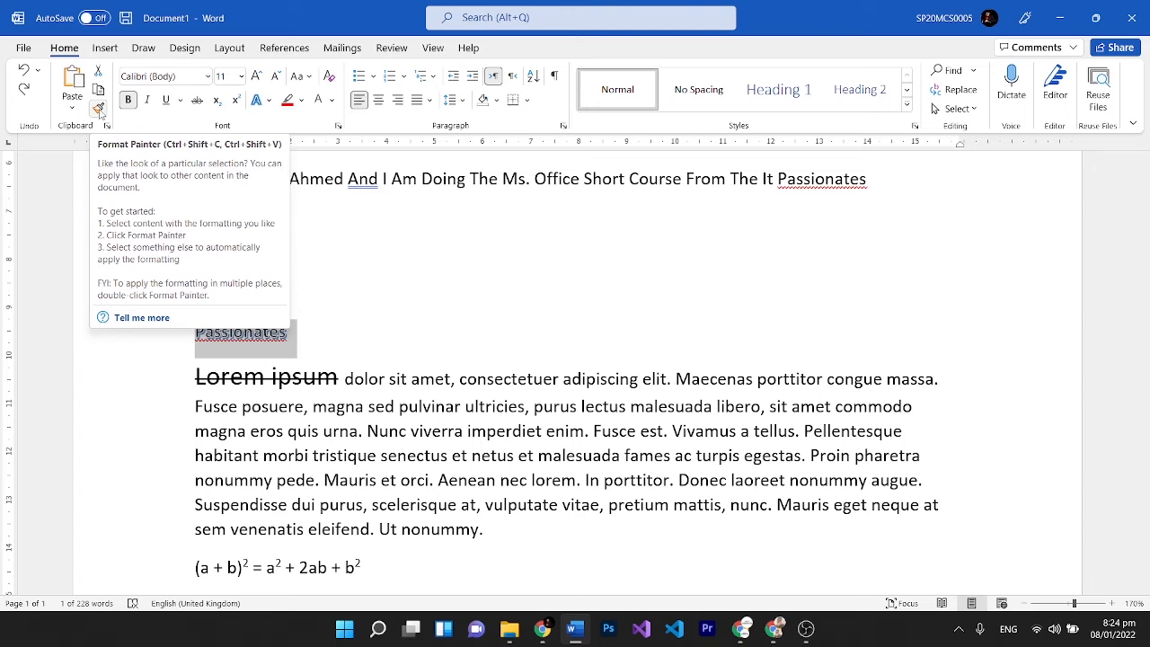
left_click(355, 284)
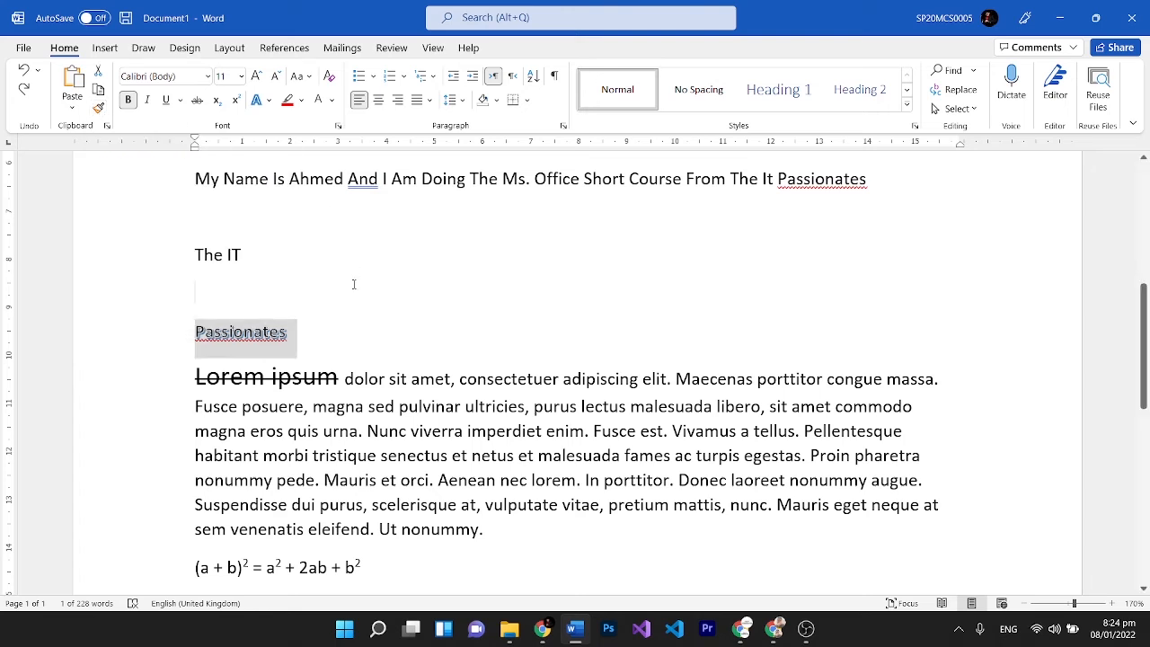
triple_click(306, 334)
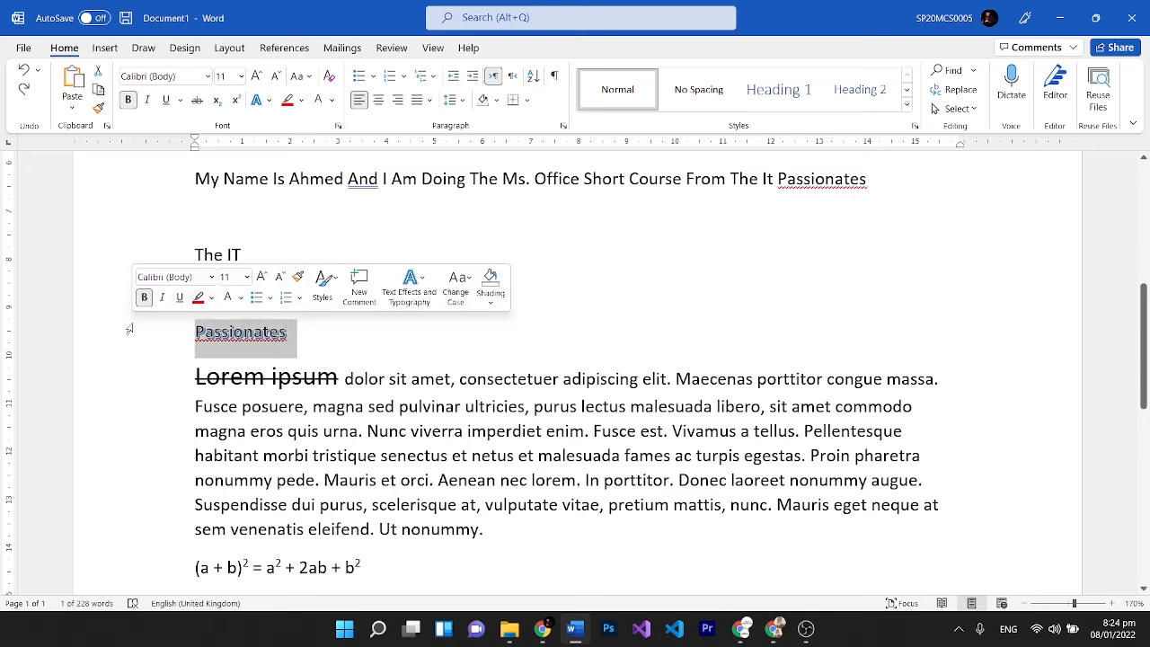
left_click(100, 108)
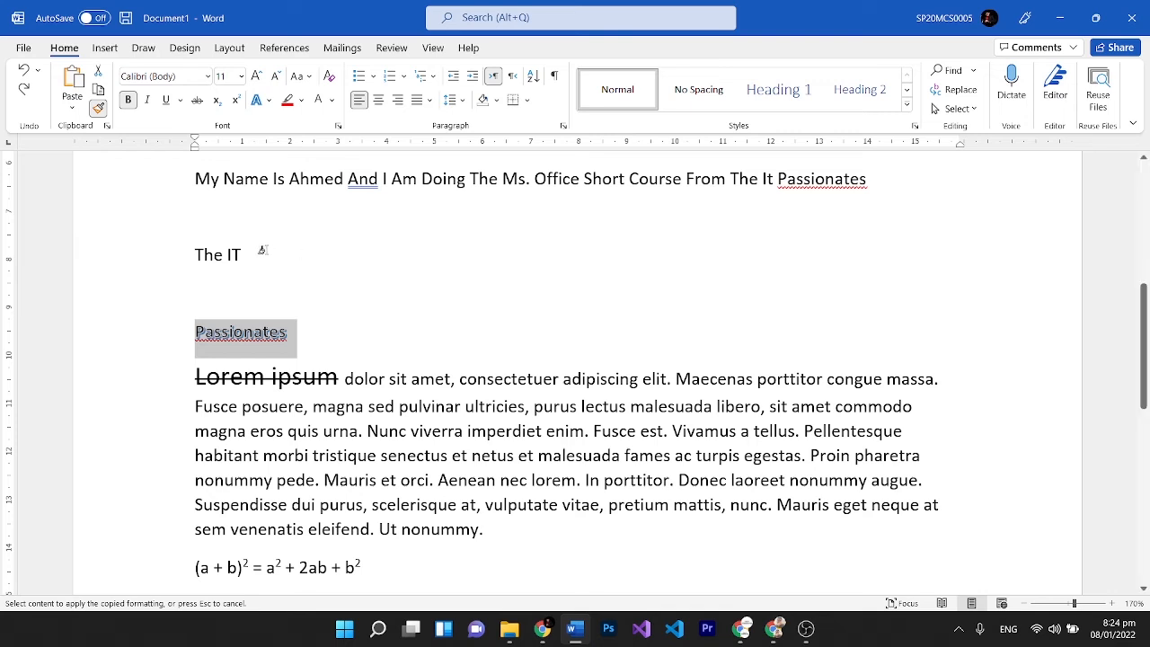
left_click_drag(256, 255, 204, 255)
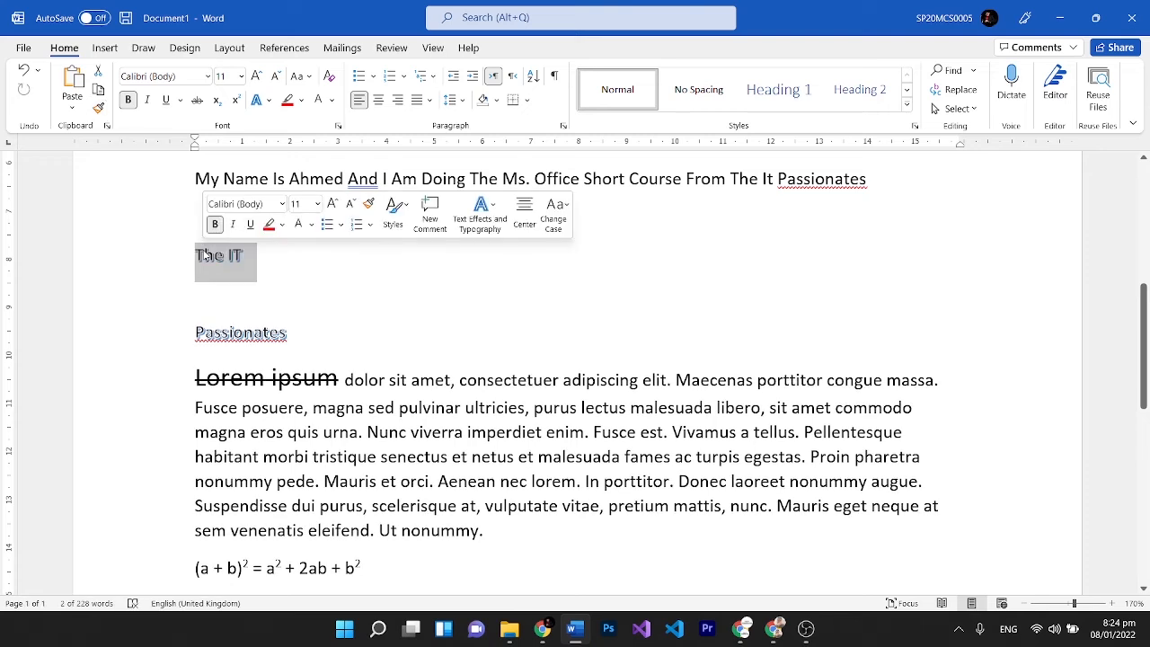
left_click(277, 270)
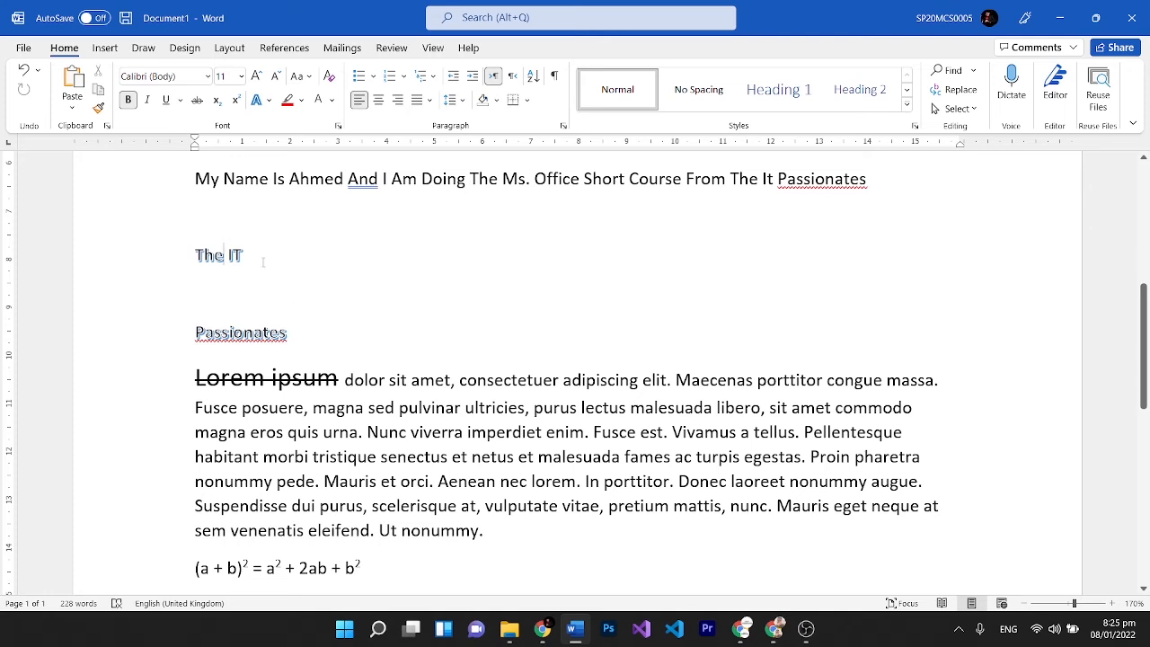
left_click_drag(257, 255, 181, 259)
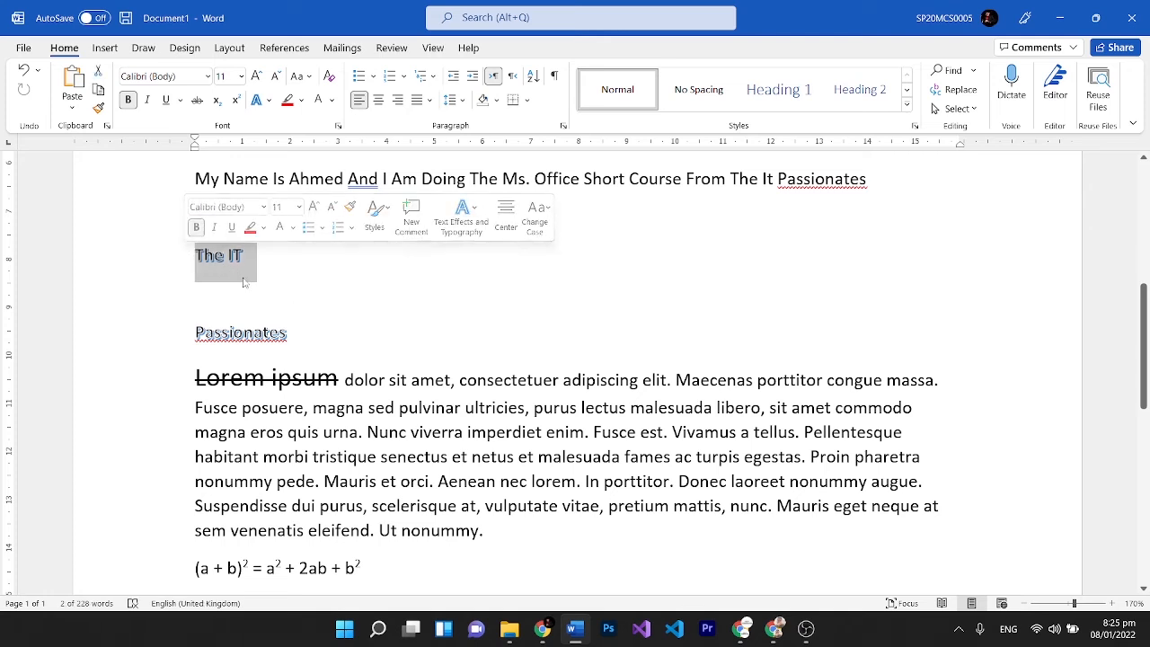
right_click(270, 343)
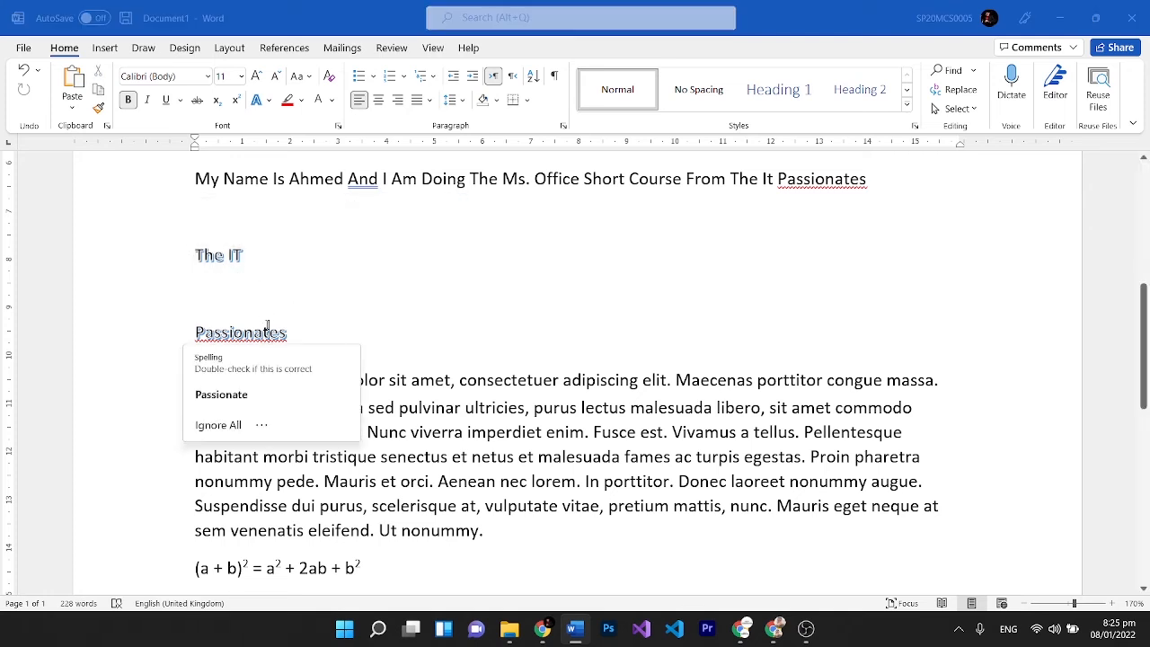
left_click(267, 329)
double_click(267, 329)
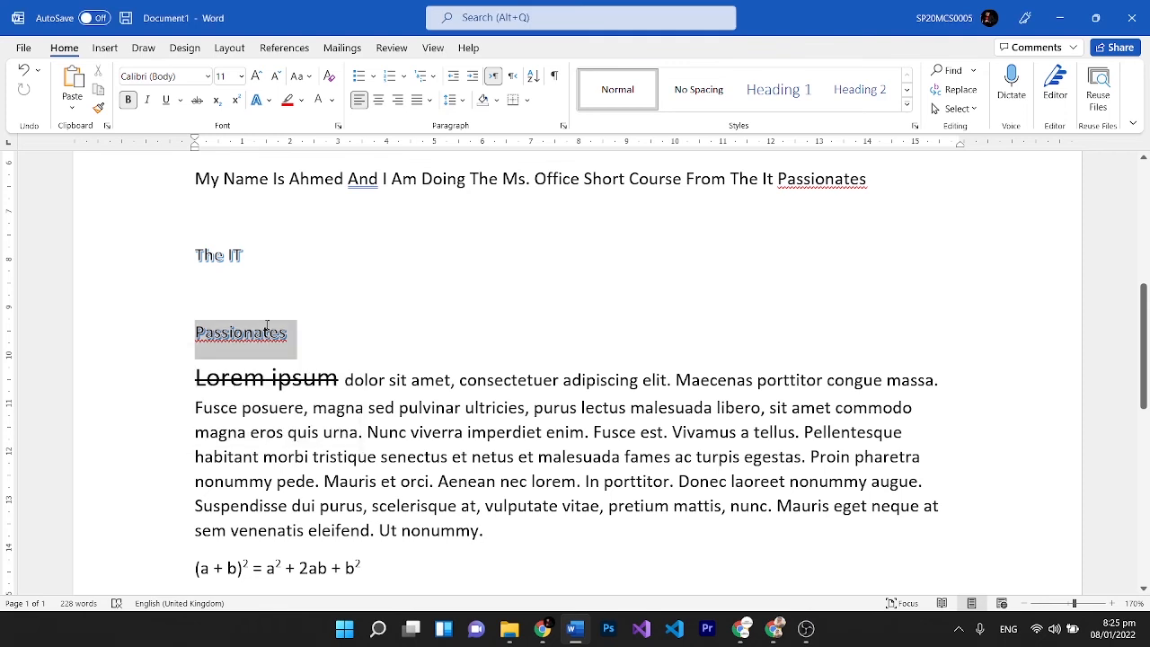
left_click(240, 236)
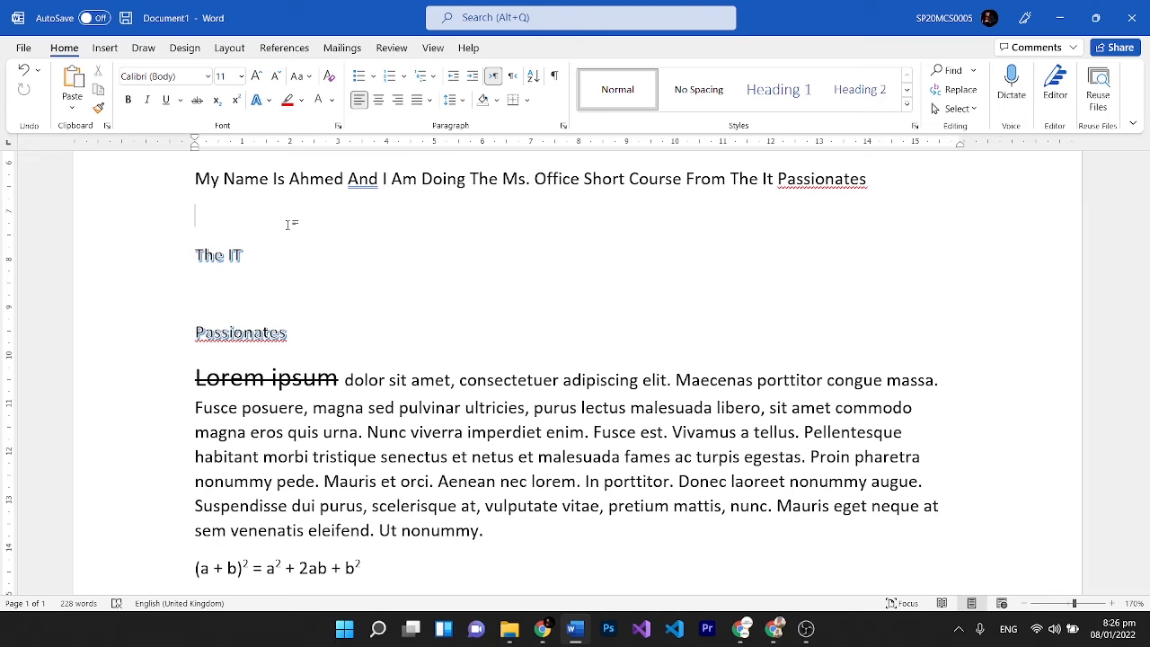
Try clearing all formatting from the entire document text.
left_click_drag(287, 225, 299, 537)
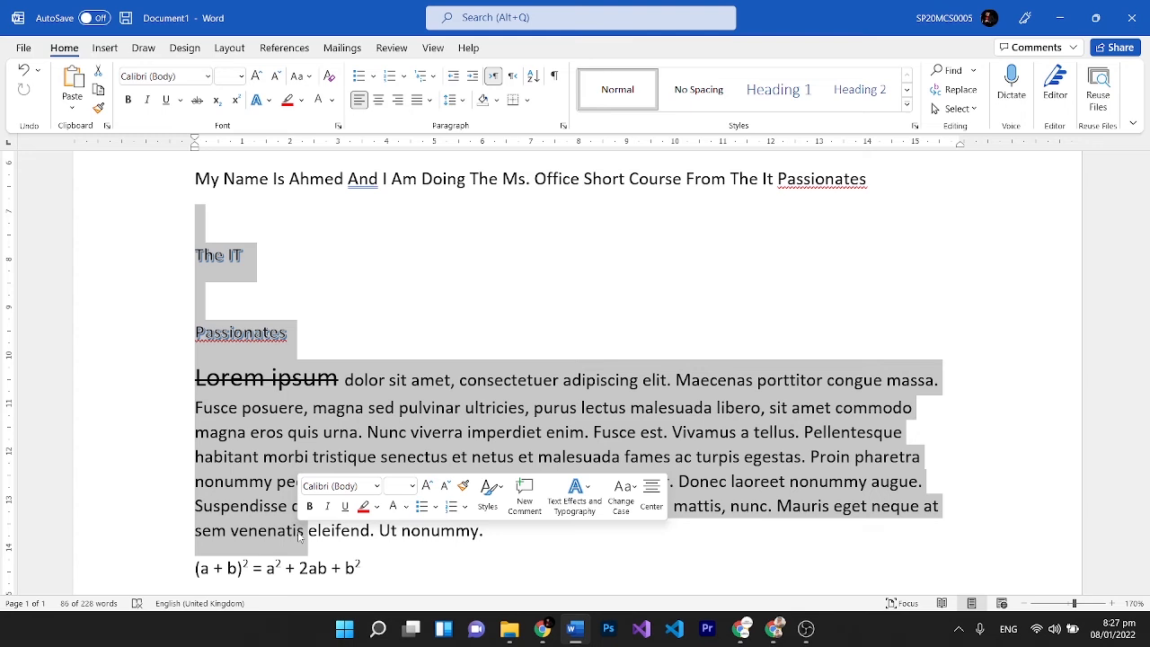
key("ctrl+a")
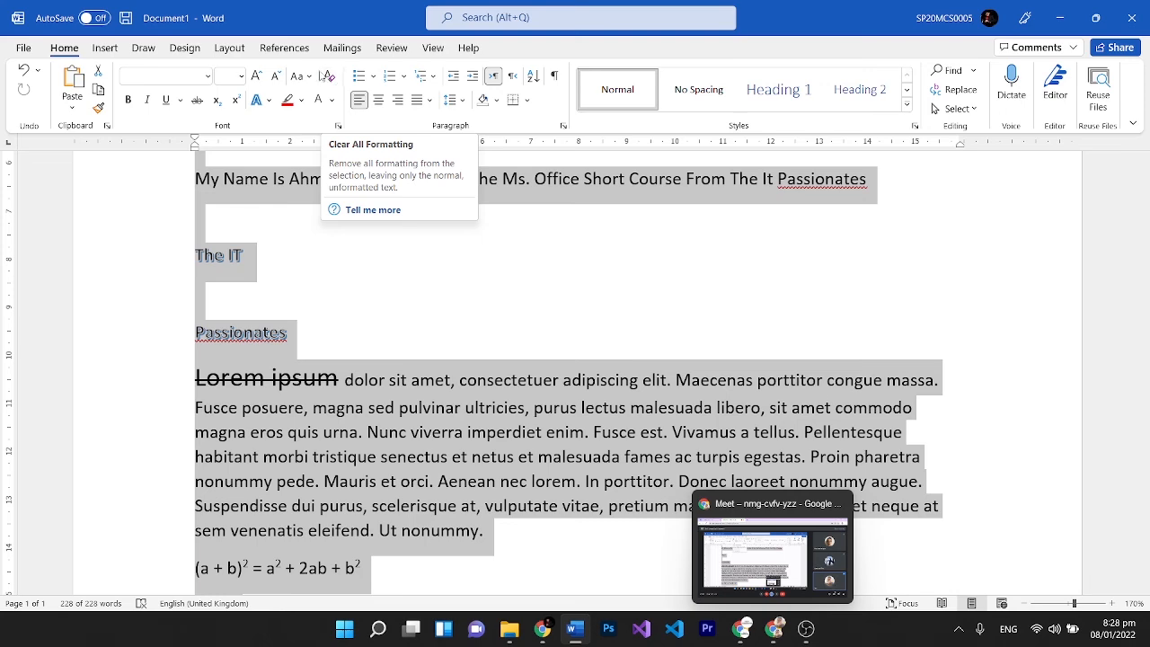
left_click(329, 77)
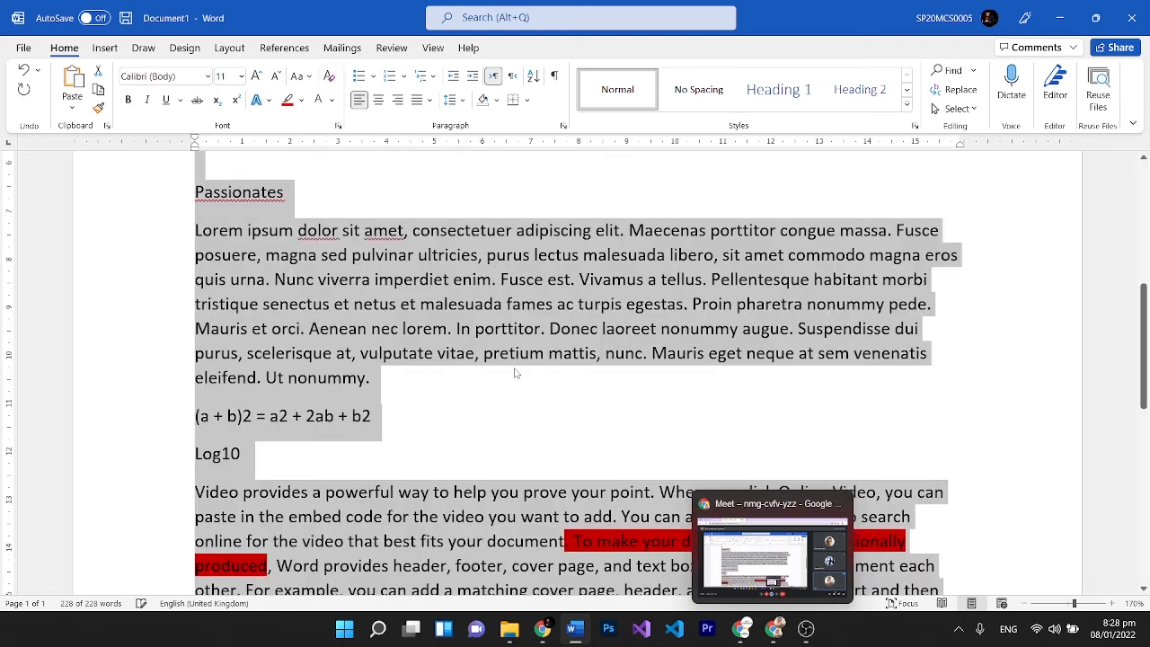
Reduce the document zoom to 70% to view the whole text on the page.
left_click(1025, 604)
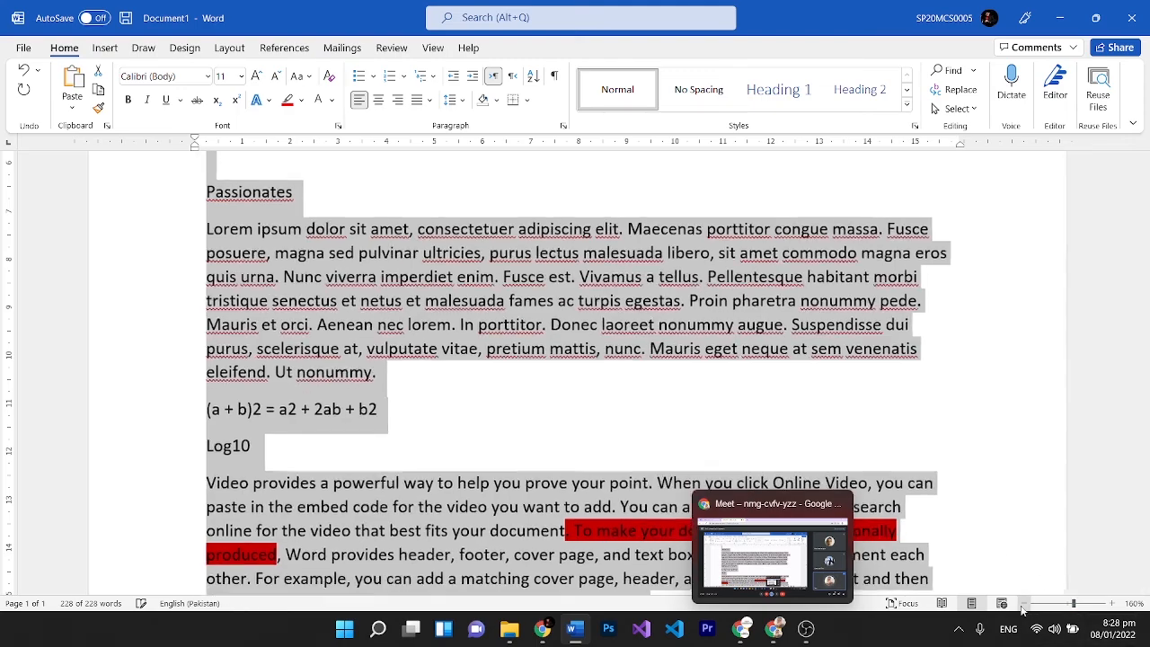
left_click(1026, 604)
left_click(1026, 604)
left_click(1025, 604)
left_click(1025, 604)
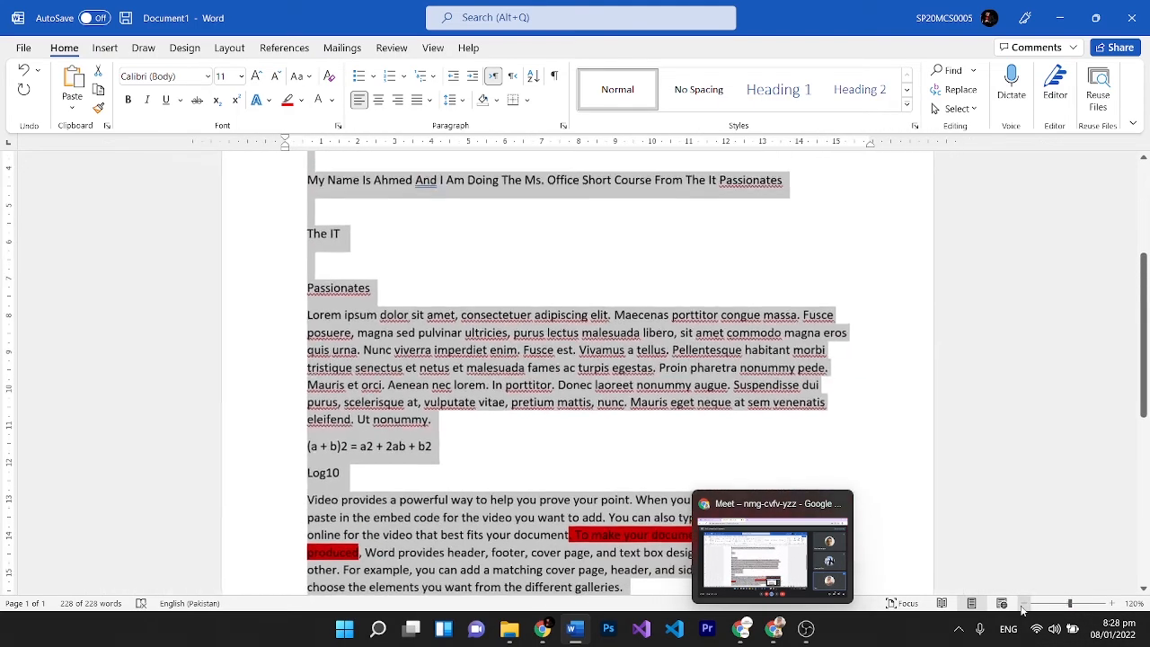
left_click(1026, 604)
left_click(1026, 604)
left_click(1023, 607)
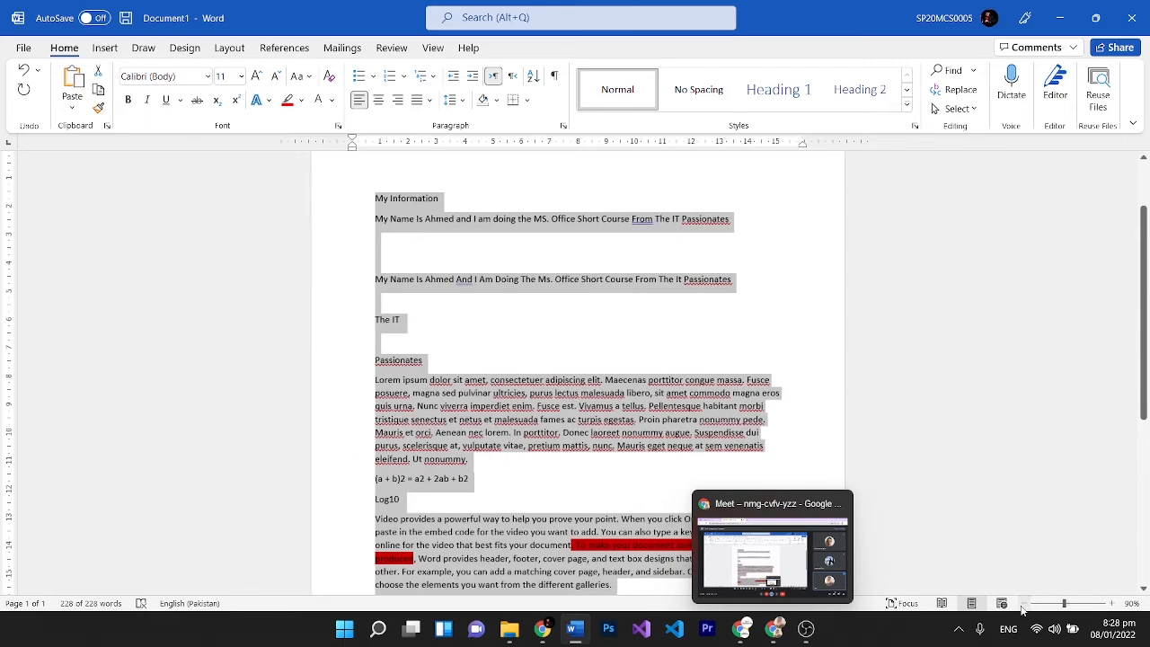
left_click(1023, 607)
left_click(1022, 607)
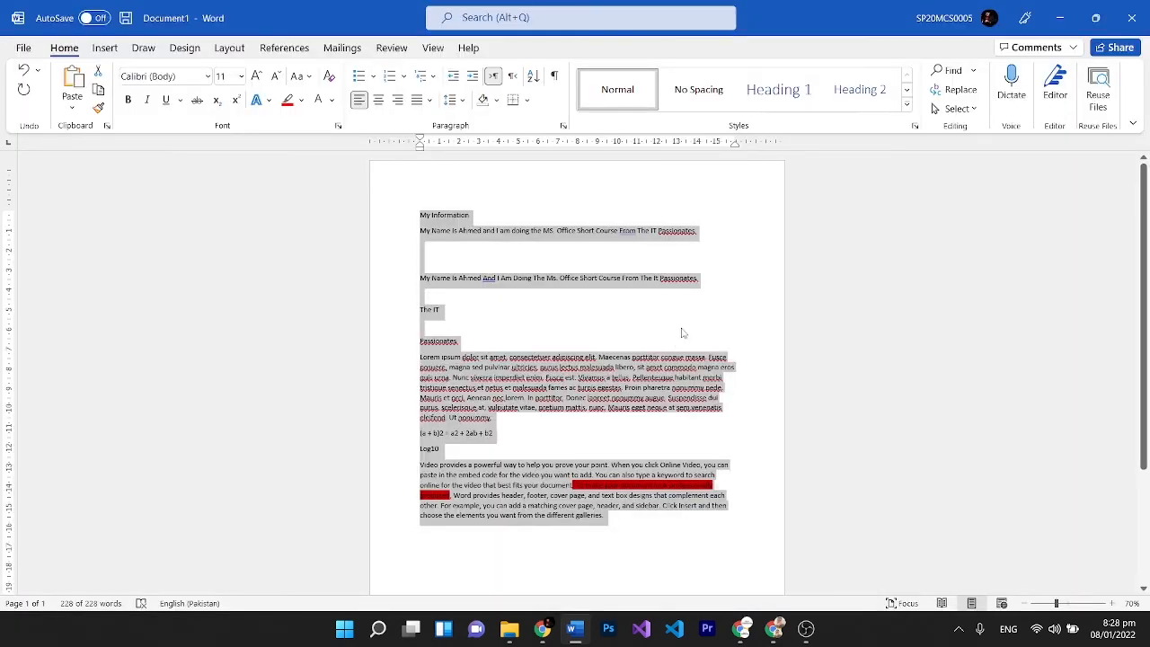
Undo the clearing of all formatting and check the formatted lines from the title to the last paragraph.
key("ctrl+z")
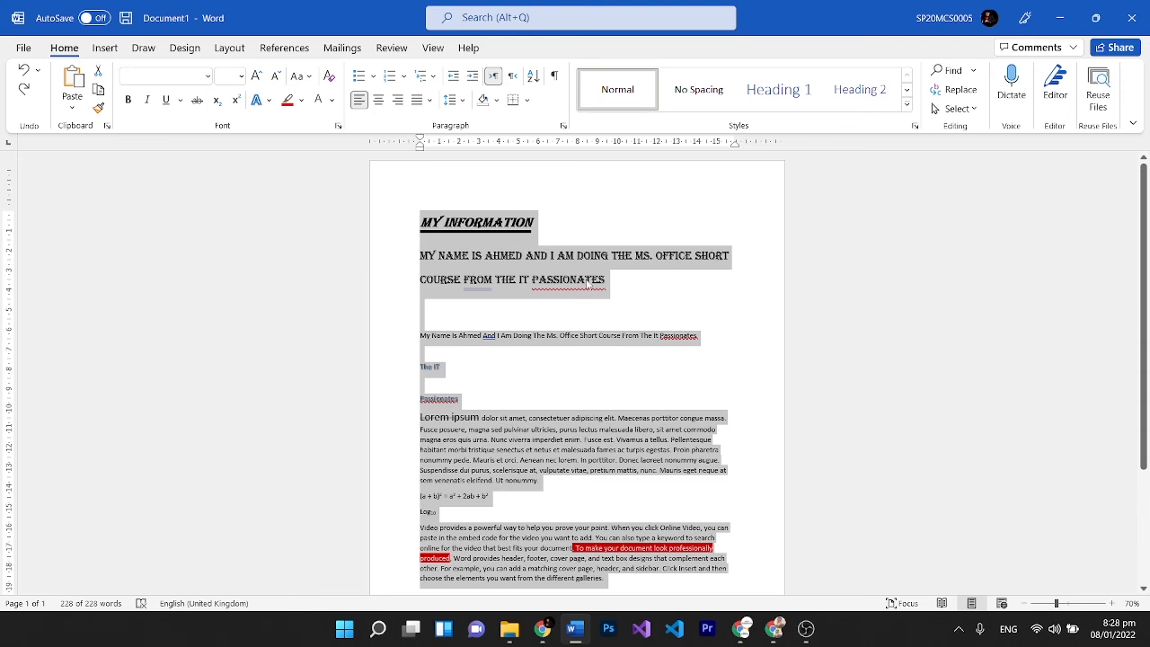
left_click(586, 280)
key("Escape")
left_click_drag(420, 222, 534, 410)
left_click_drag(439, 512, 652, 548)
key("Right")
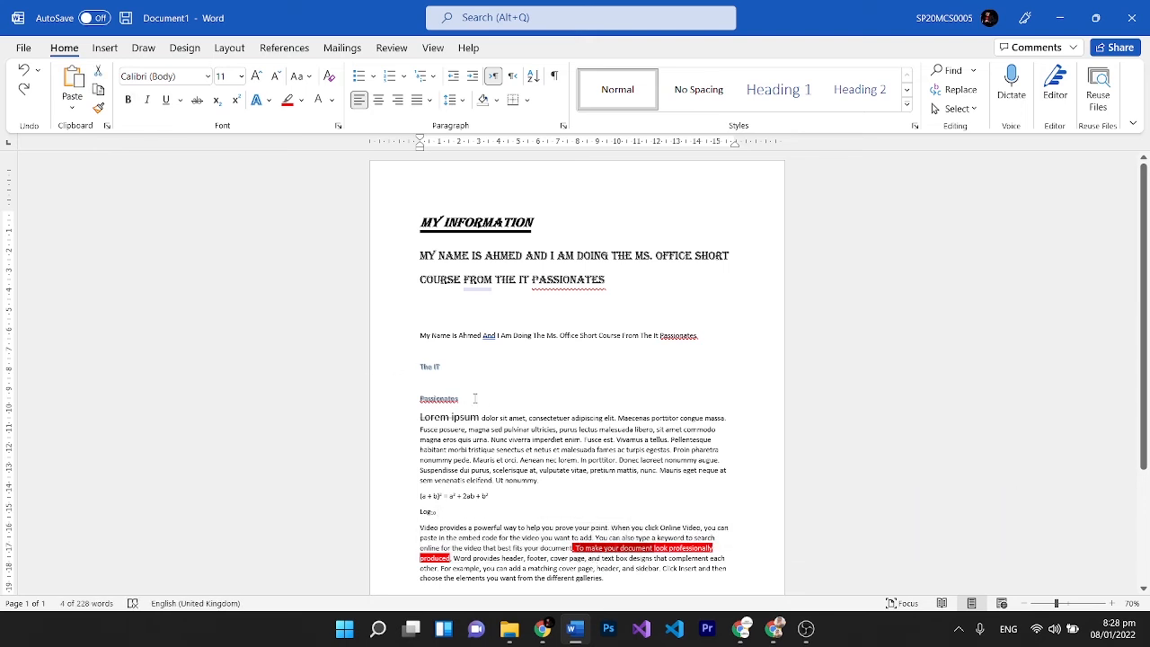
left_click_drag(462, 396, 392, 370)
left_click(477, 429)
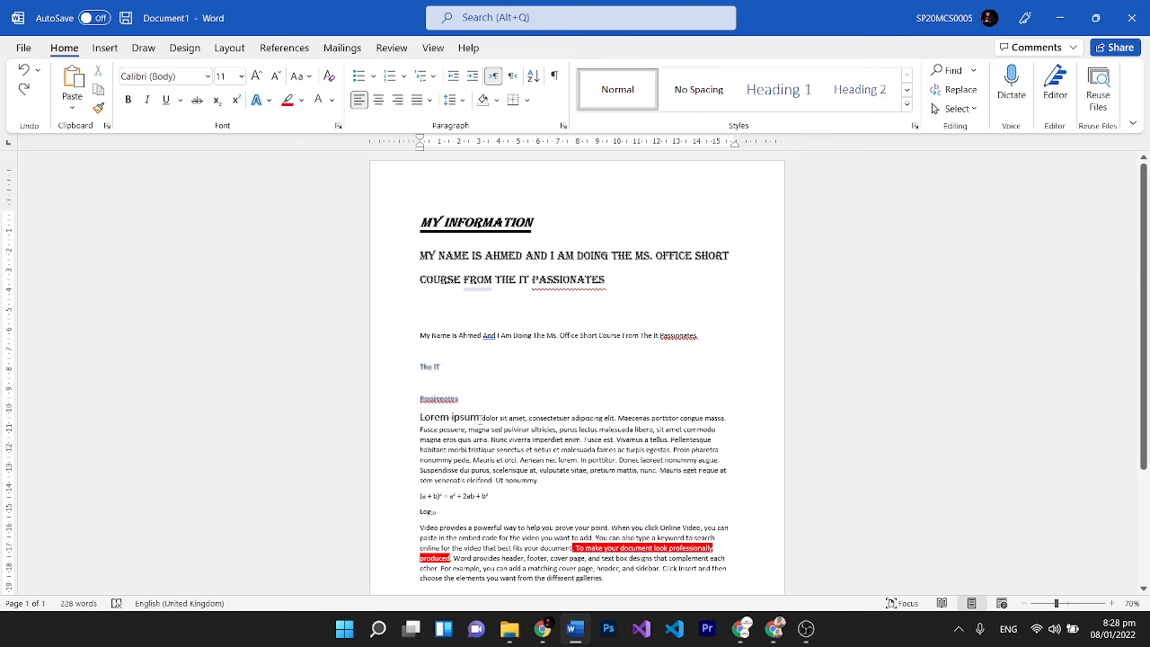
left_click(480, 418)
Select the entire document, clear all of its formatting and deselect the text.
key("ctrl+a")
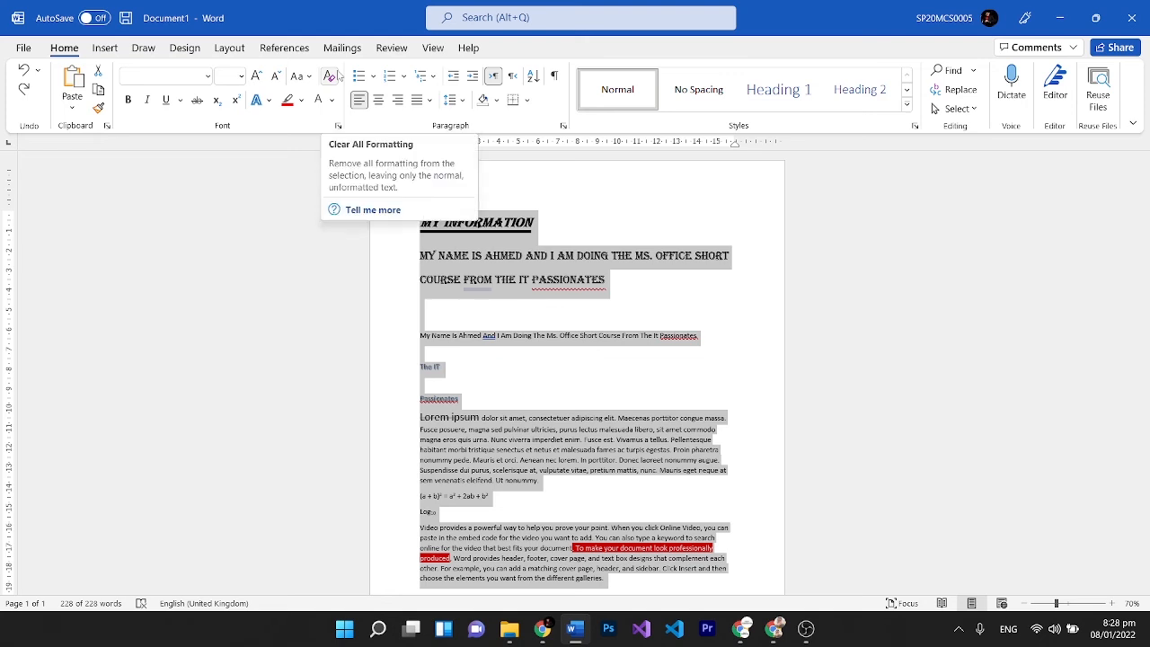
left_click(330, 77)
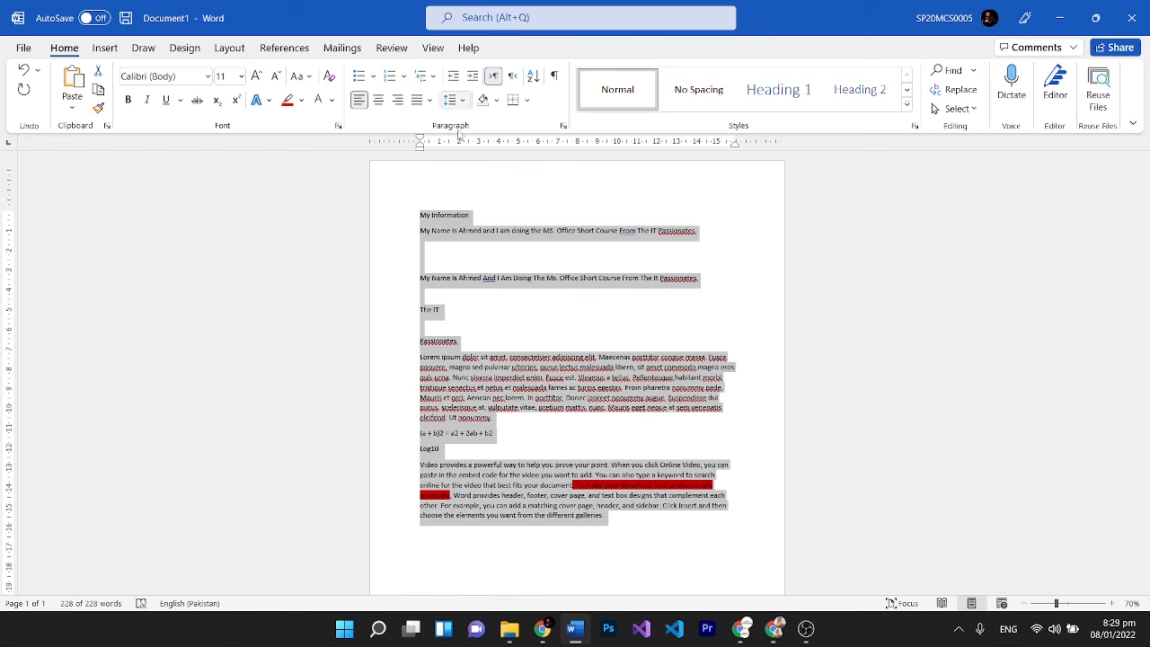
left_click(484, 214)
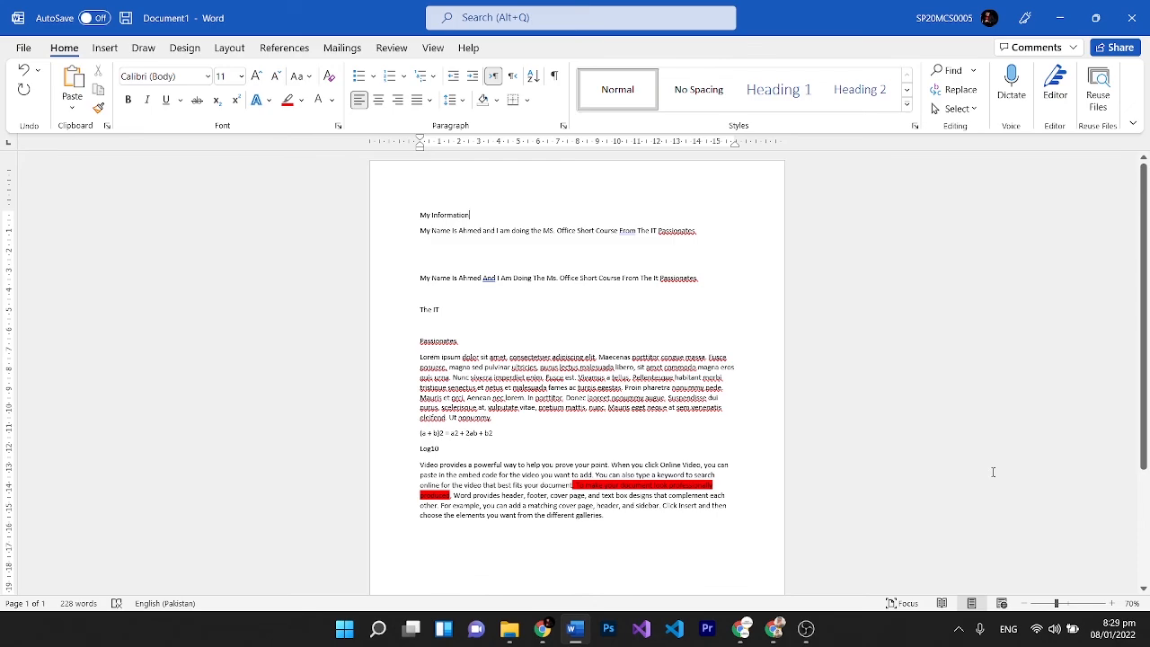
Return the document zoom to 170%.
left_click(1112, 603)
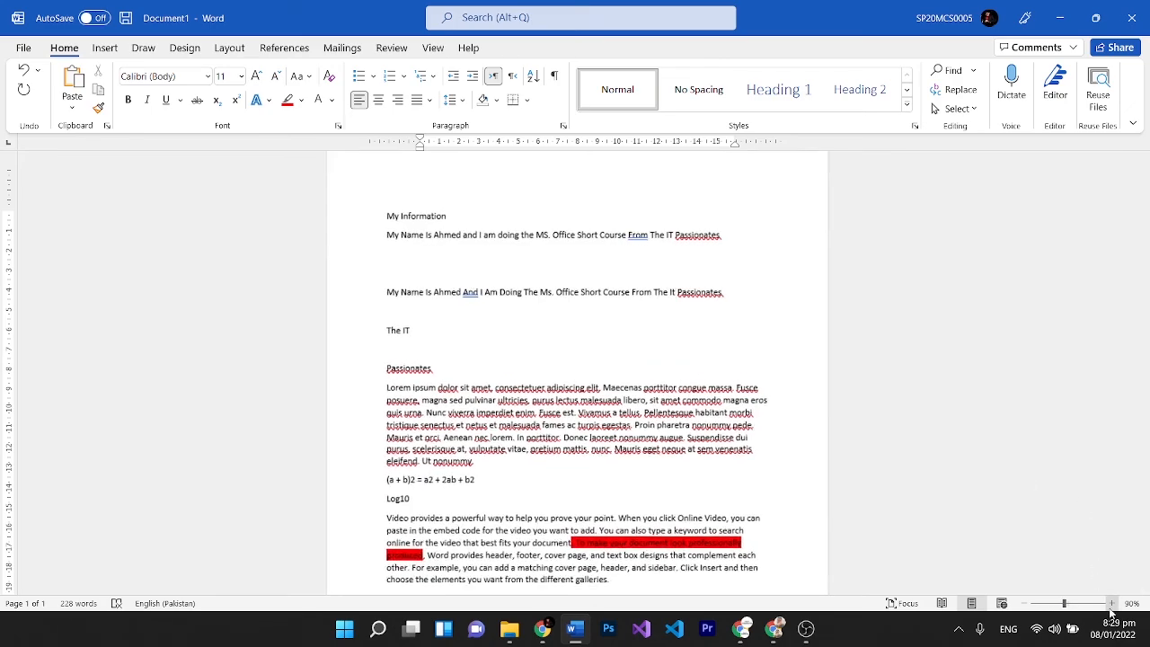
left_click(1112, 603)
left_click(1112, 603)
left_click(1112, 603)
left_click(1112, 603)
left_click(1112, 603)
left_click(1112, 603)
left_click(1112, 603)
left_click(1112, 603)
left_click(1111, 603)
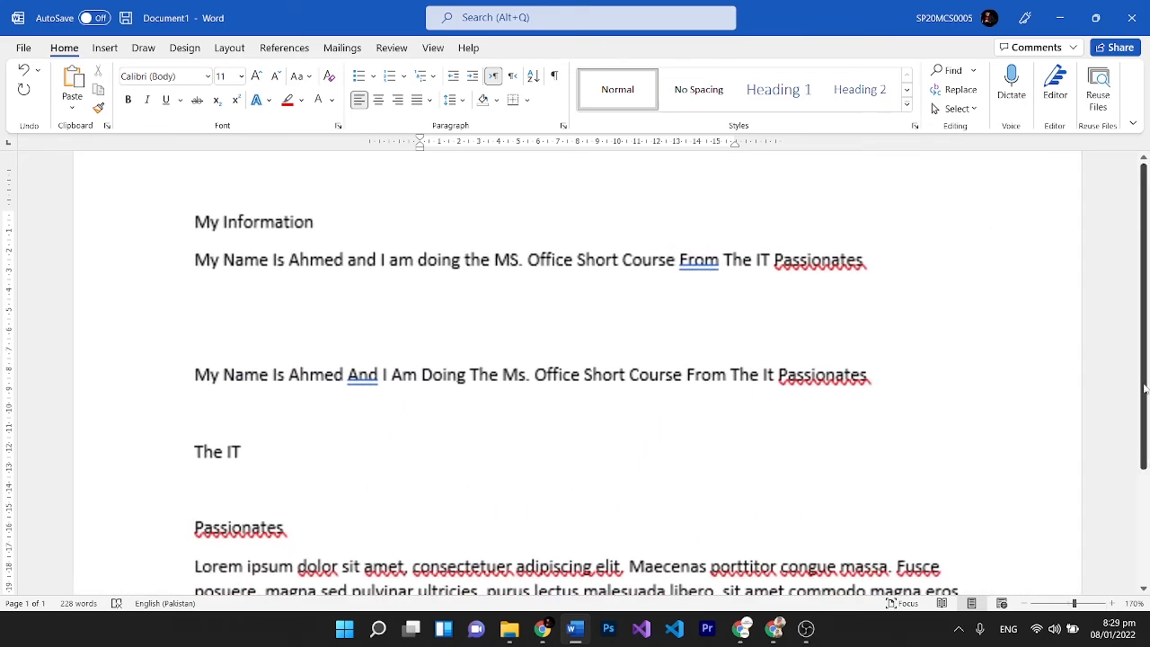
Examine the title, the (a + b)2 formula, the Log10 line and the red-highlighted phrase for remaining formatting.
scroll(506, 201, "up", 2)
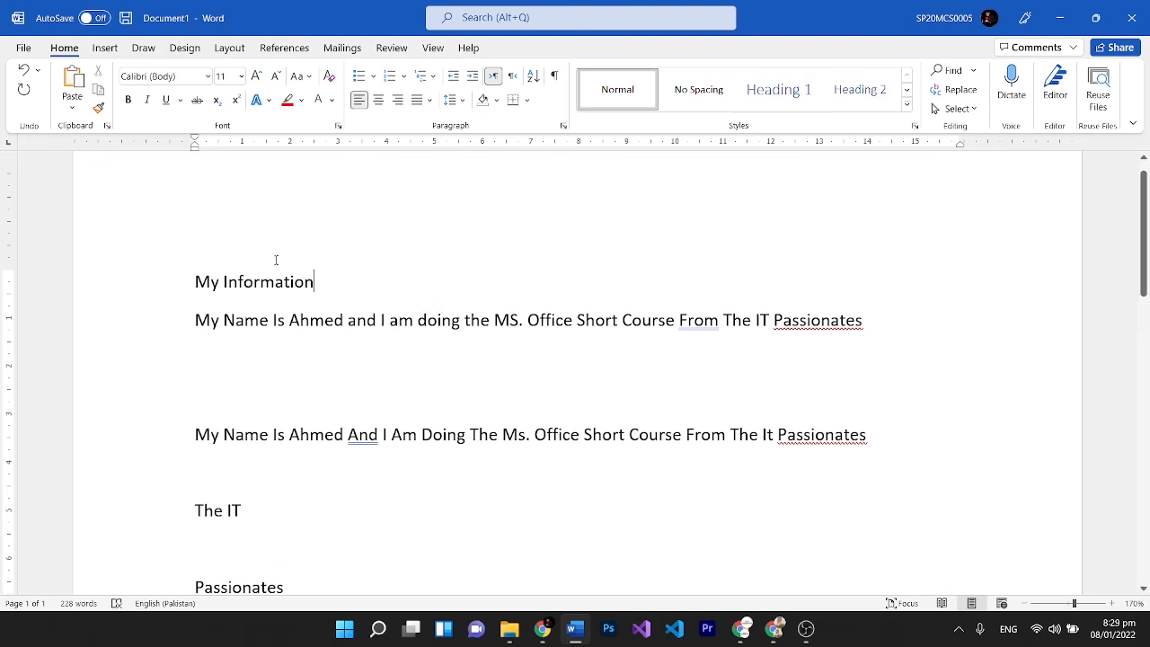
left_click_drag(316, 284, 157, 297)
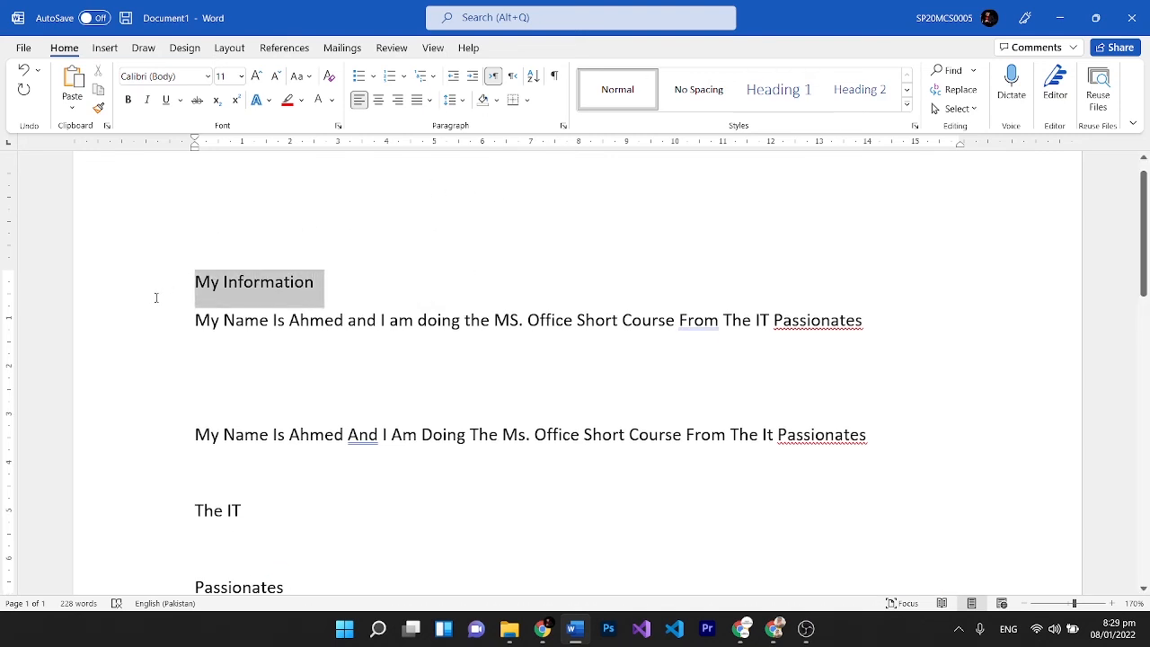
left_click(331, 455, "shift")
scroll(332, 455, "up", 1)
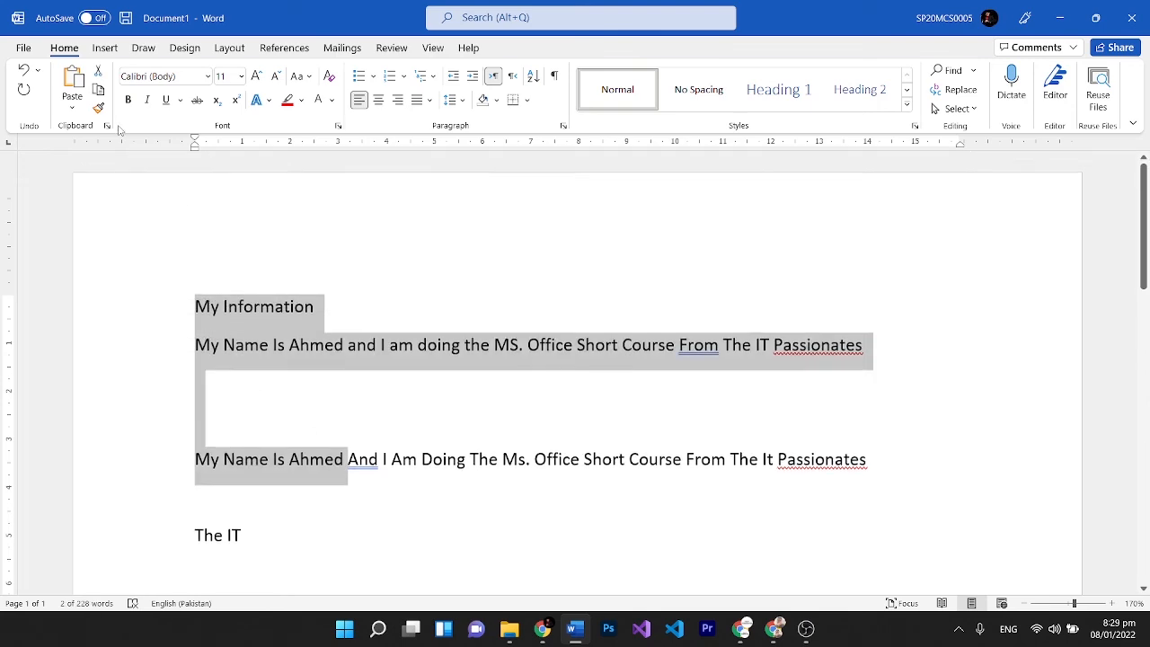
left_click_drag(1147, 234, 1144, 301)
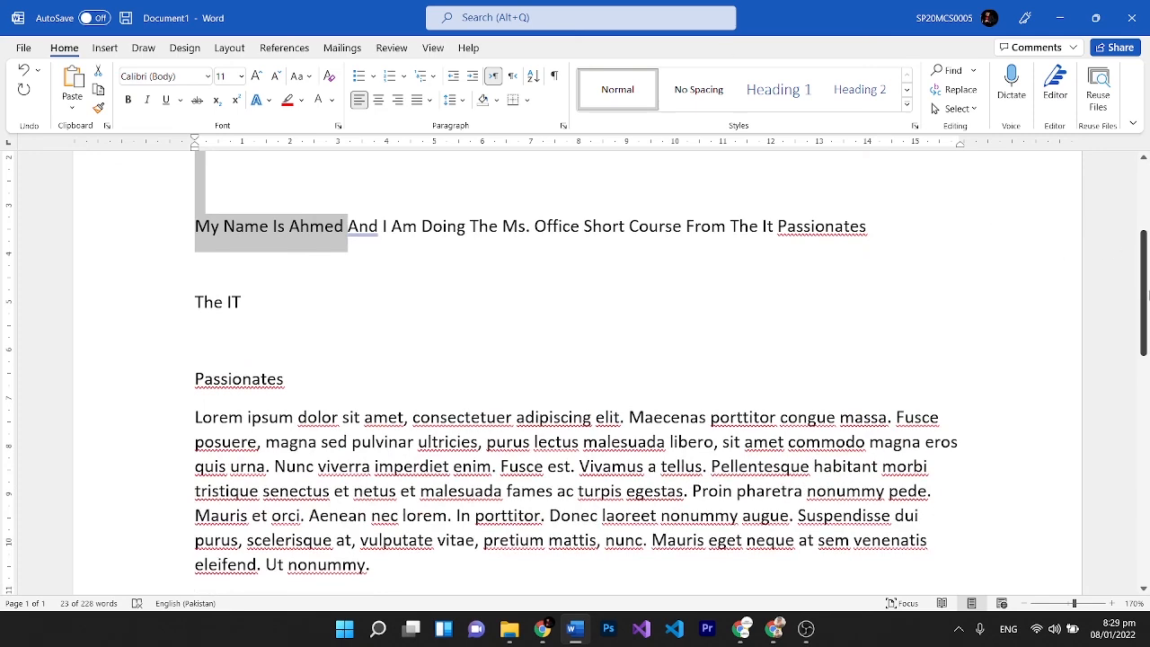
scroll(1147, 297, "down", 4)
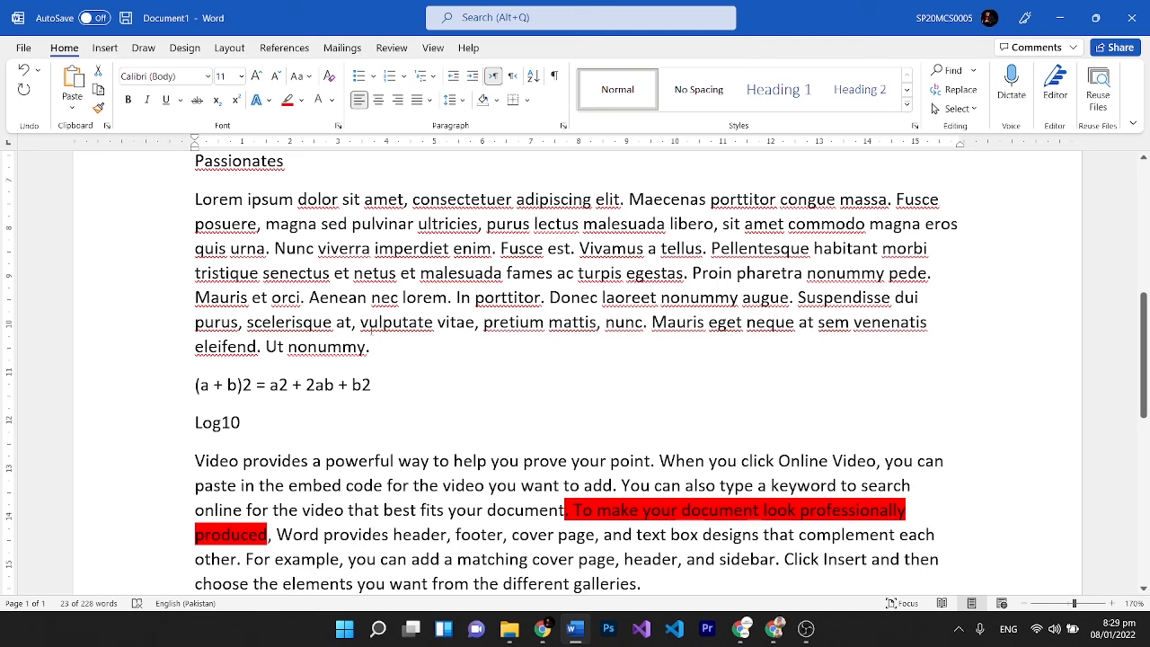
left_click_drag(410, 398, 225, 363)
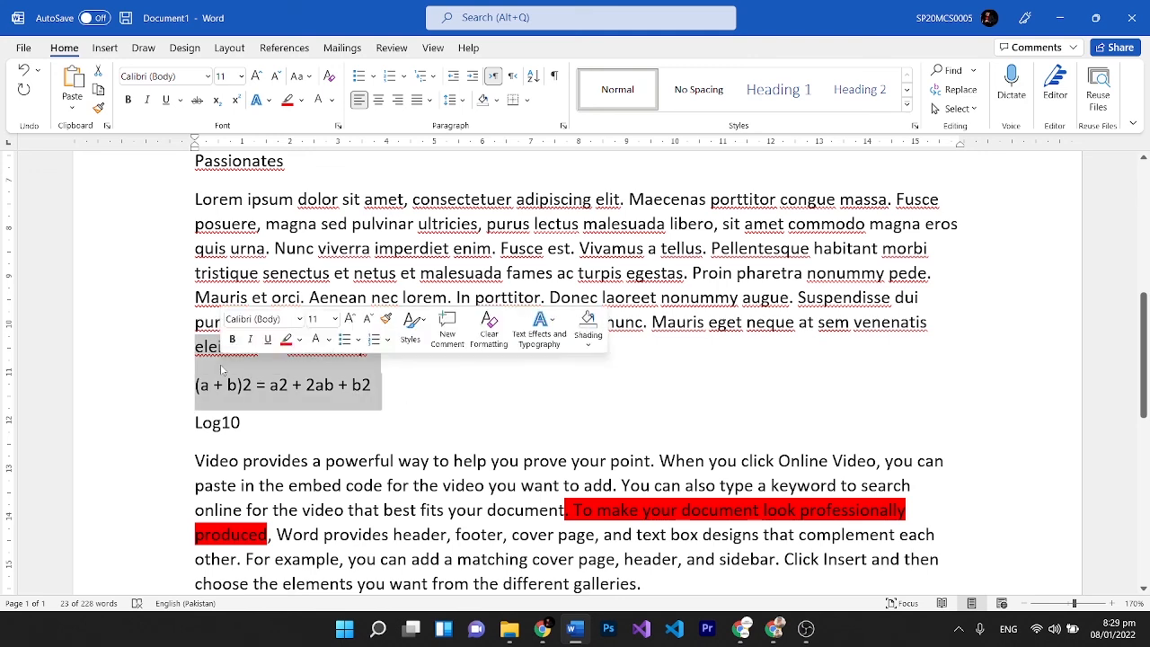
left_click(266, 404)
double_click(241, 441)
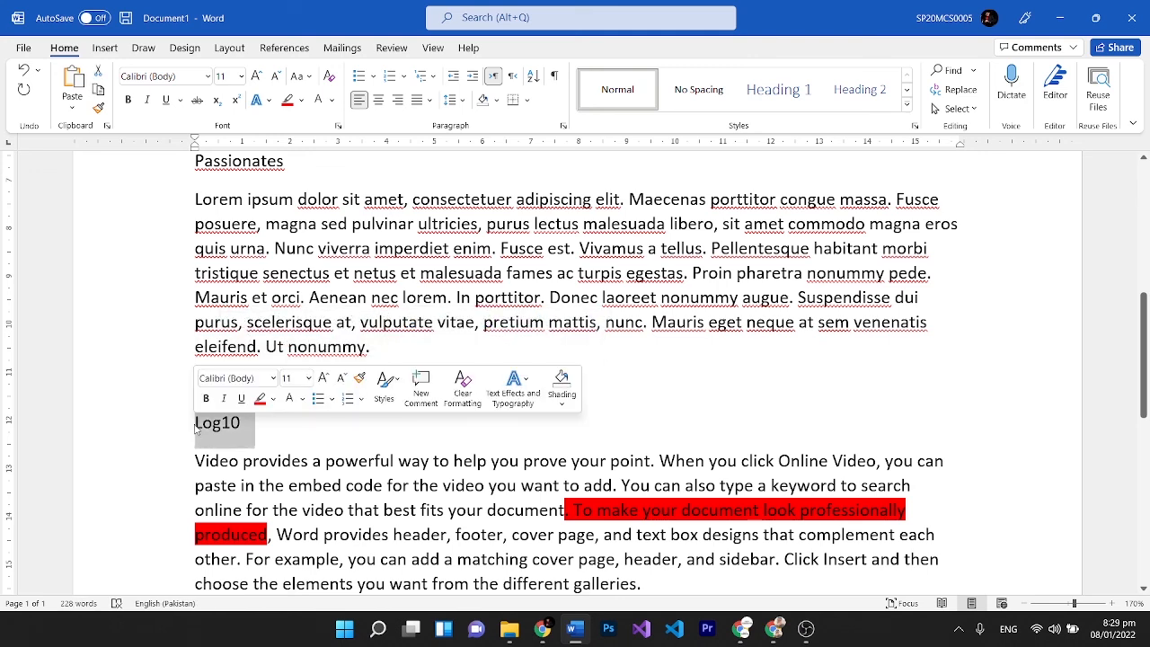
left_click(325, 461)
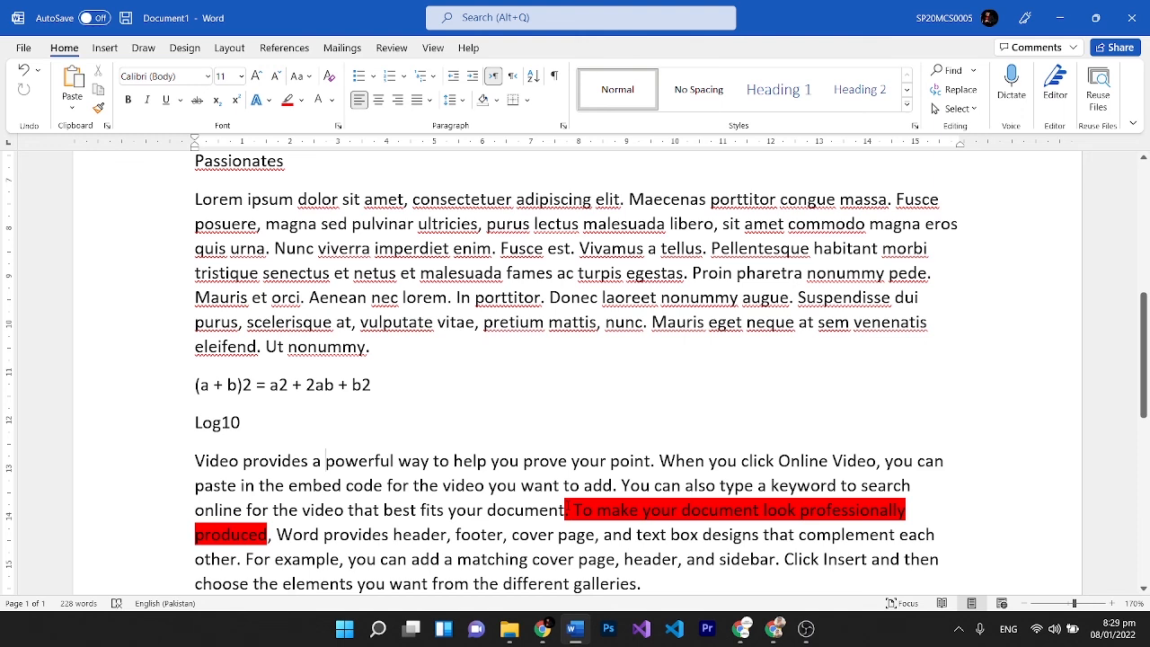
left_click_drag(566, 509, 276, 539)
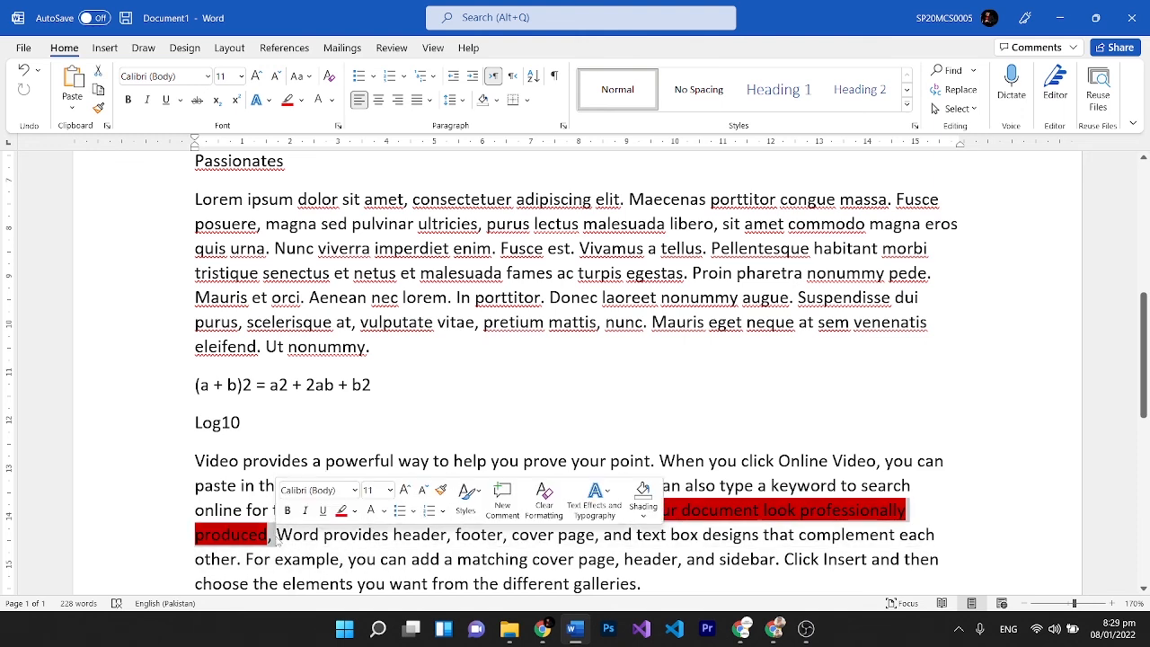